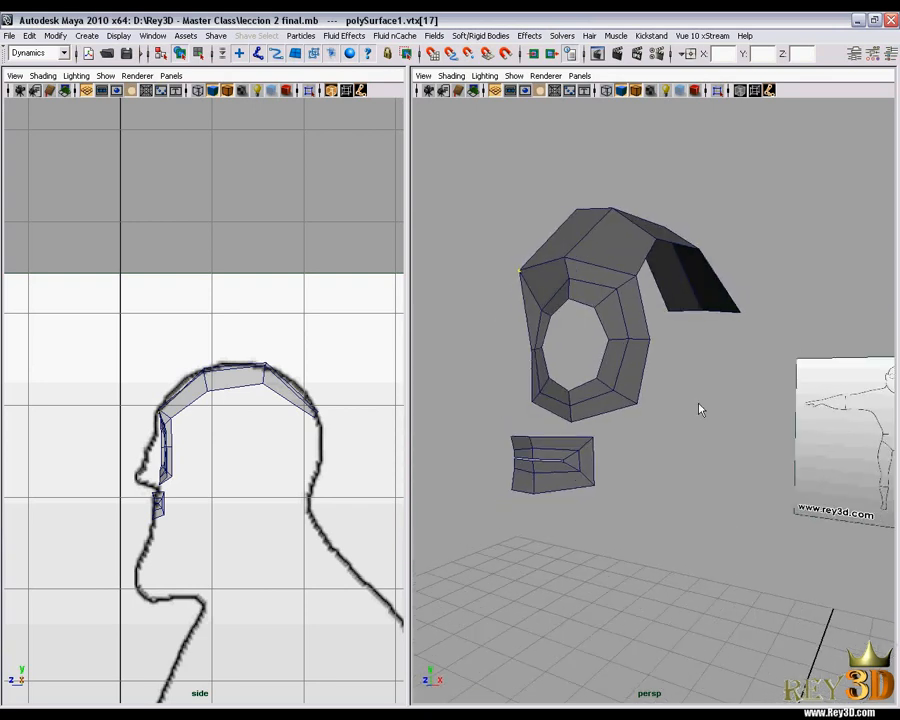
Create a polygon cube and snap it to the forehead's centre vertex.
{"action": "left_click", "coordinate": [665, 345]}
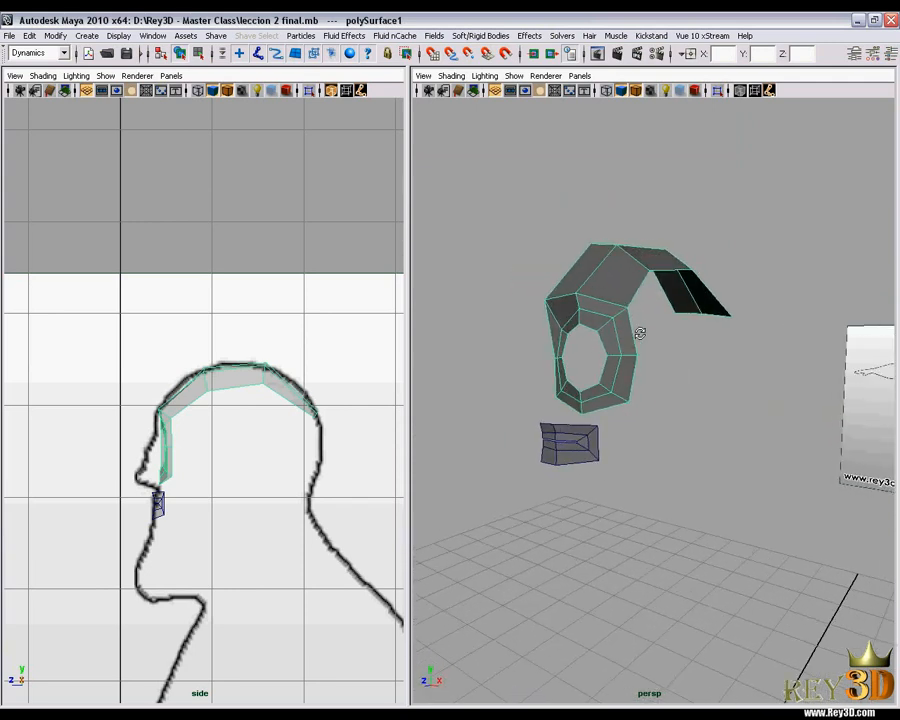
{"action": "left_click", "coordinate": [660, 445]}
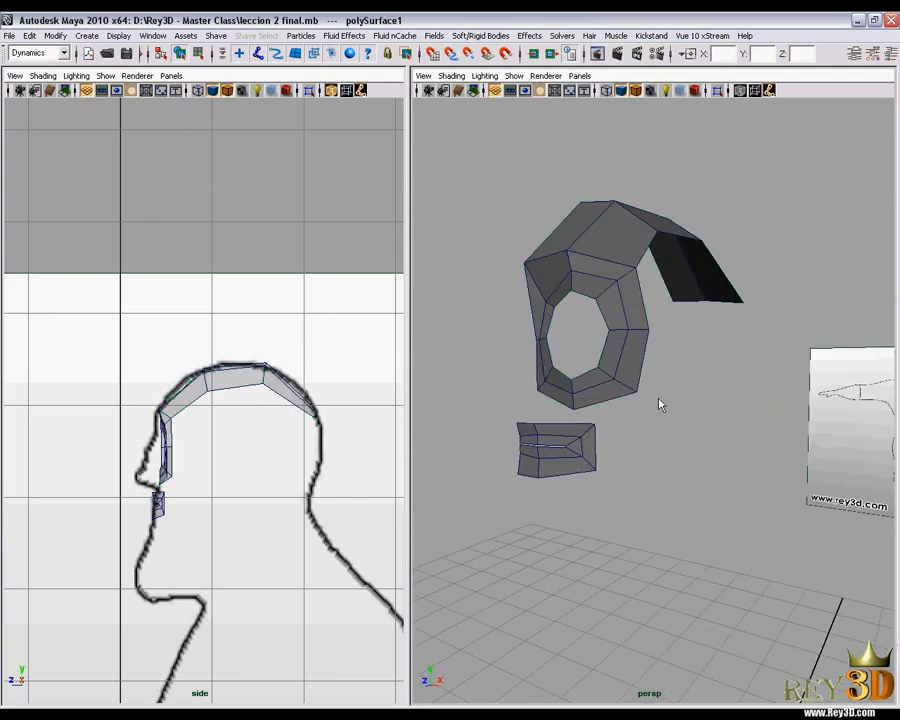
{"action": "key", "text": "space"}
{"action": "left_click_drag", "start_coordinate": [414, 291], "coordinate": [640, 320]}
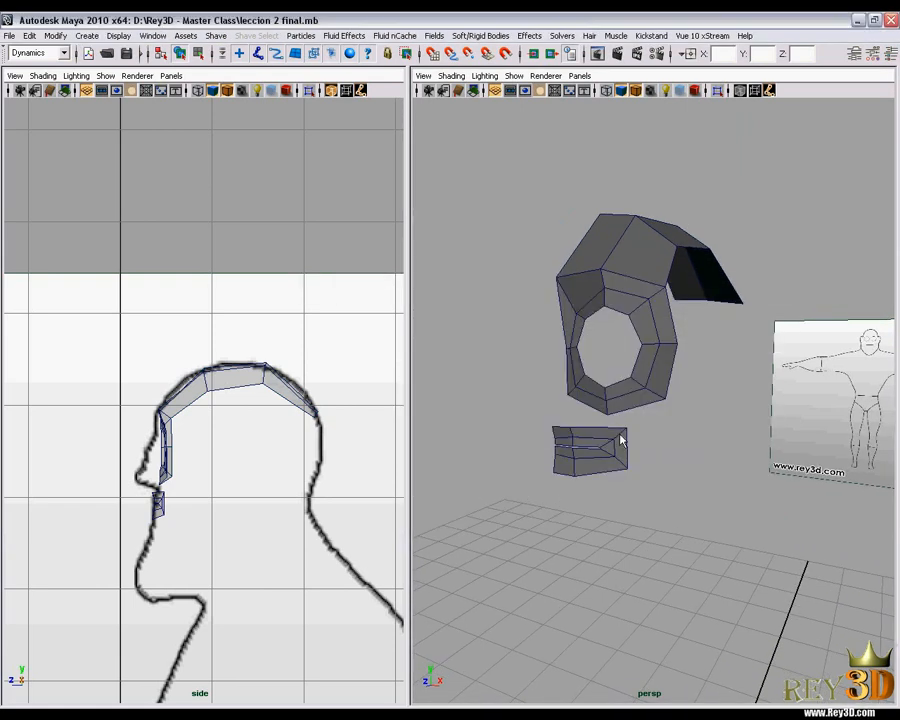
{"action": "left_click_drag", "start_coordinate": [628, 410], "coordinate": [618, 402], "text": "alt"}
{"action": "right_click_drag", "start_coordinate": [618, 402], "coordinate": [655, 391], "text": "alt"}
{"action": "middle_click_drag", "start_coordinate": [547, 305], "coordinate": [605, 342], "text": "alt"}
{"action": "right_click_drag", "start_coordinate": [605, 342], "coordinate": [642, 354], "text": "alt"}
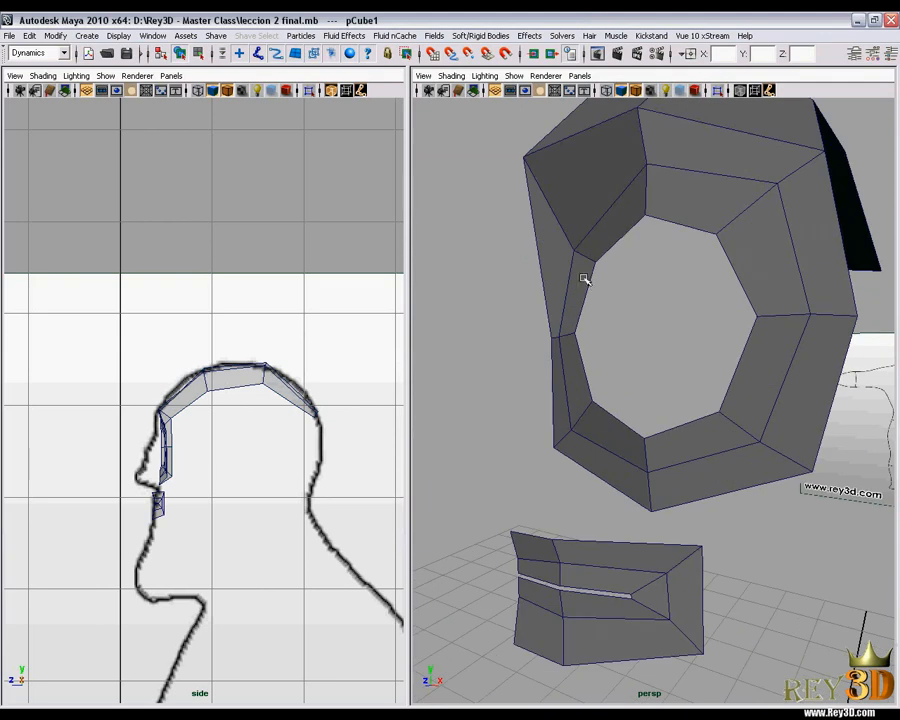
{"action": "middle_click", "coordinate": [523, 159]}
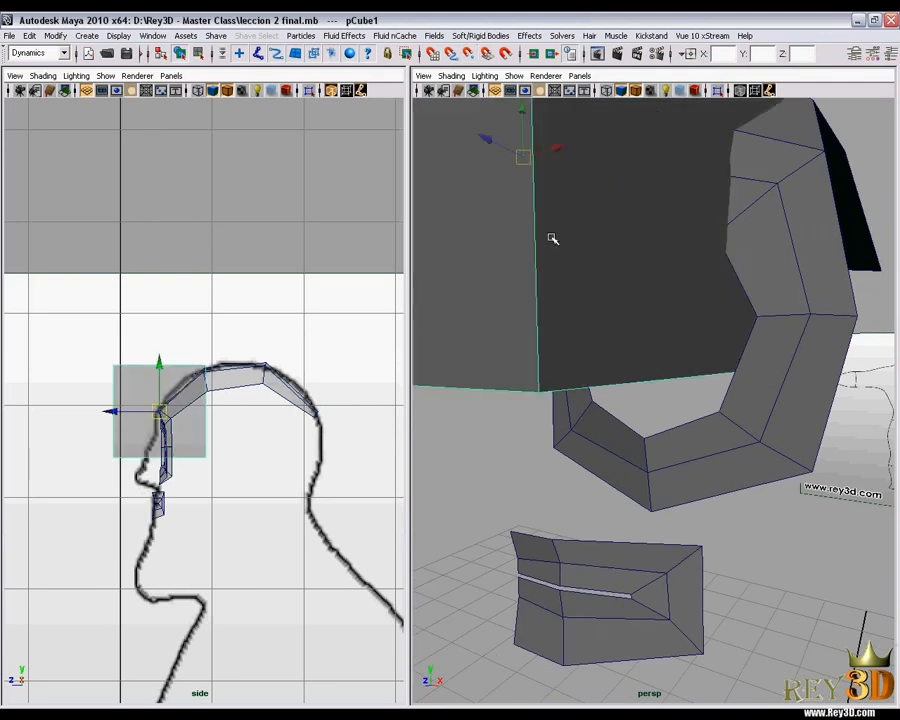
Bring the cube down to eye level and scale it down uniformly in the front view.
{"action": "right_click_drag", "start_coordinate": [524, 162], "coordinate": [573, 308], "text": "alt"}
{"action": "middle_click_drag", "start_coordinate": [592, 303], "coordinate": [591, 342], "text": "alt"}
{"action": "right_click_drag", "start_coordinate": [630, 344], "coordinate": [635, 307], "text": "alt"}
{"action": "middle_click_drag", "start_coordinate": [635, 307], "coordinate": [657, 307], "text": "alt"}
{"action": "right_click_drag", "start_coordinate": [657, 307], "coordinate": [609, 321], "text": "alt"}
{"action": "left_click_drag", "start_coordinate": [619, 326], "coordinate": [590, 330], "text": "alt"}
{"action": "key", "text": "space"}
{"action": "left_click_drag", "start_coordinate": [268, 435], "coordinate": [267, 458]}
{"action": "scroll", "coordinate": [222, 274], "scroll_direction": "up", "scroll_amount": 3}
{"action": "key", "text": "space"}
{"action": "middle_click_drag", "start_coordinate": [296, 420], "coordinate": [276, 430], "text": "alt"}
{"action": "scroll", "coordinate": [362, 430], "scroll_direction": "down", "scroll_amount": 5}
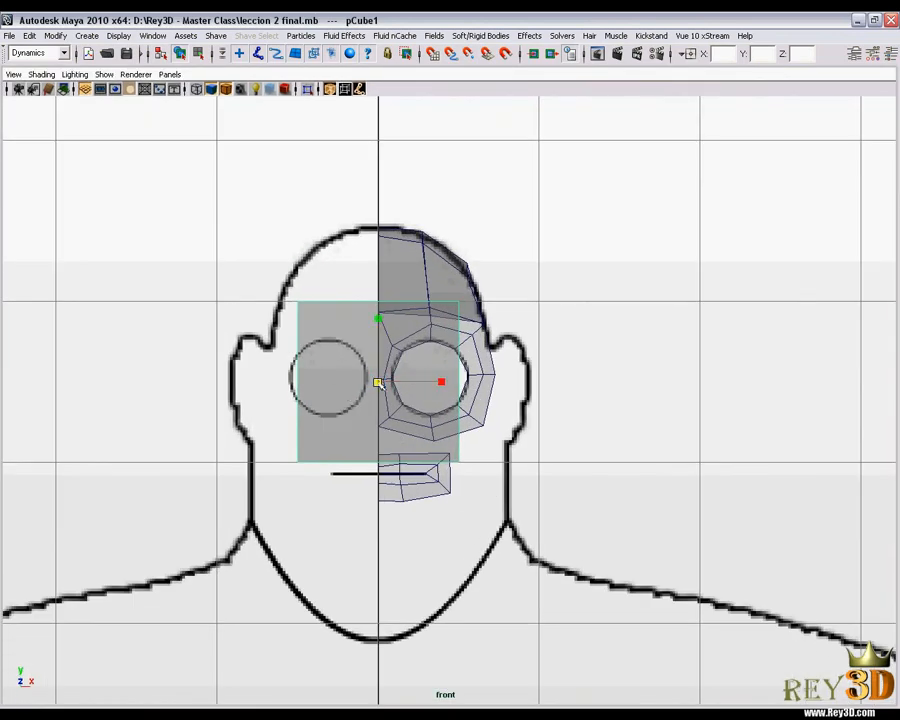
{"action": "left_click_drag", "start_coordinate": [377, 383], "coordinate": [301, 382]}
Lower the cube onto the nose area, shrink it further and stretch it vertically into a narrow block between the eyes.
{"action": "key", "text": "w"}
{"action": "scroll", "coordinate": [364, 408], "scroll_direction": "up", "scroll_amount": 4}
{"action": "scroll", "coordinate": [383, 390], "scroll_direction": "up", "scroll_amount": 1}
{"action": "left_click_drag", "start_coordinate": [363, 289], "coordinate": [364, 327]}
{"action": "left_click_drag", "start_coordinate": [367, 372], "coordinate": [322, 377]}
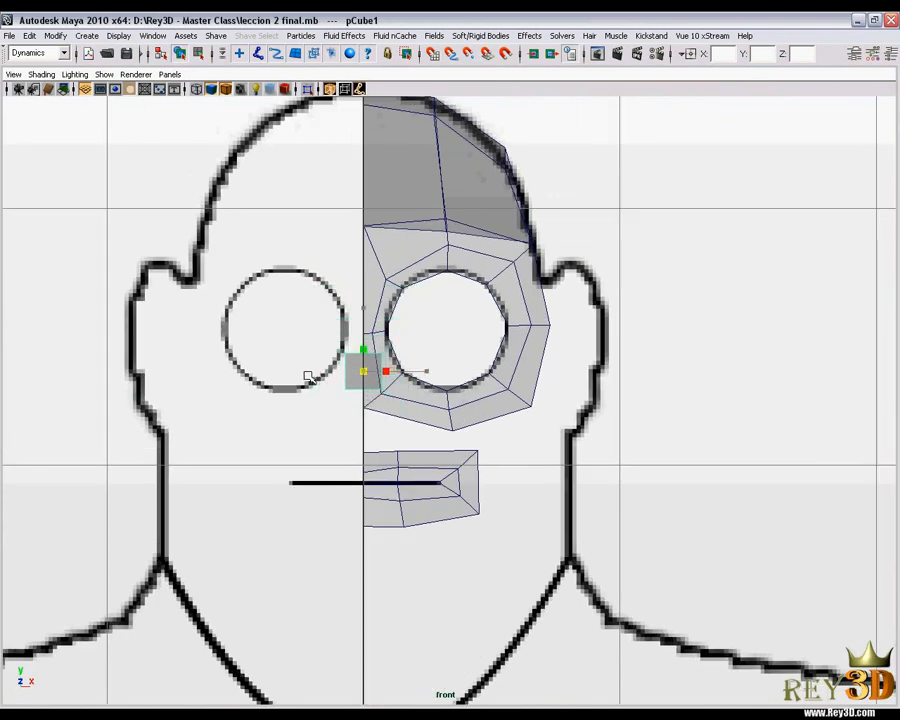
{"action": "left_click_drag", "start_coordinate": [366, 304], "coordinate": [380, 103]}
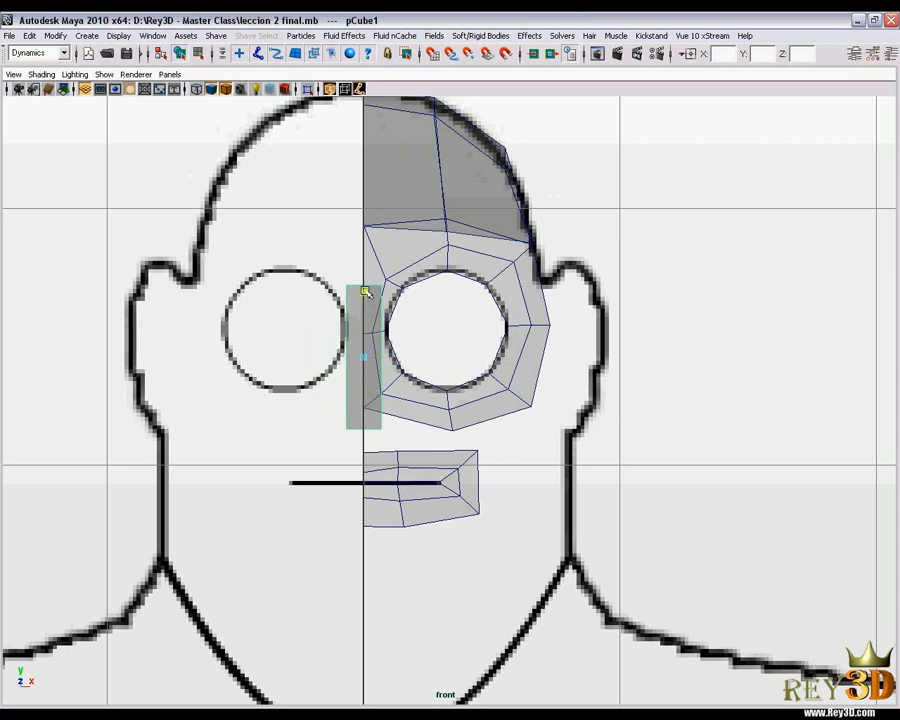
Insert a vertical edge loop down the centre of the nose block.
{"action": "right_click_drag", "start_coordinate": [364, 287], "coordinate": [426, 390], "text": "alt"}
{"action": "middle_click_drag", "start_coordinate": [428, 392], "coordinate": [435, 400], "text": "alt"}
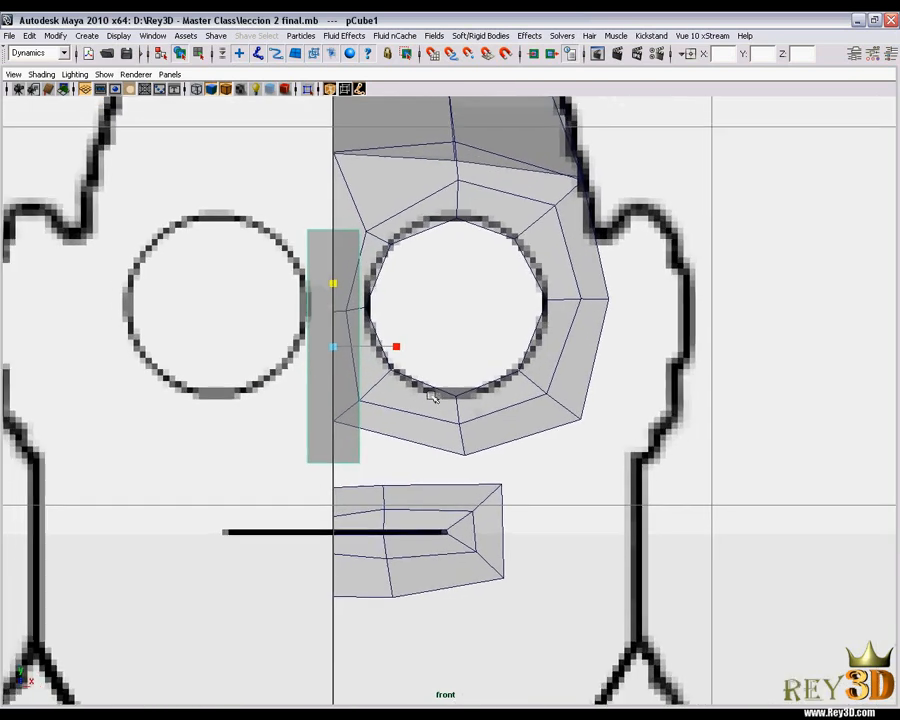
{"action": "right_click_drag", "start_coordinate": [330, 203], "coordinate": [345, 232], "text": "alt"}
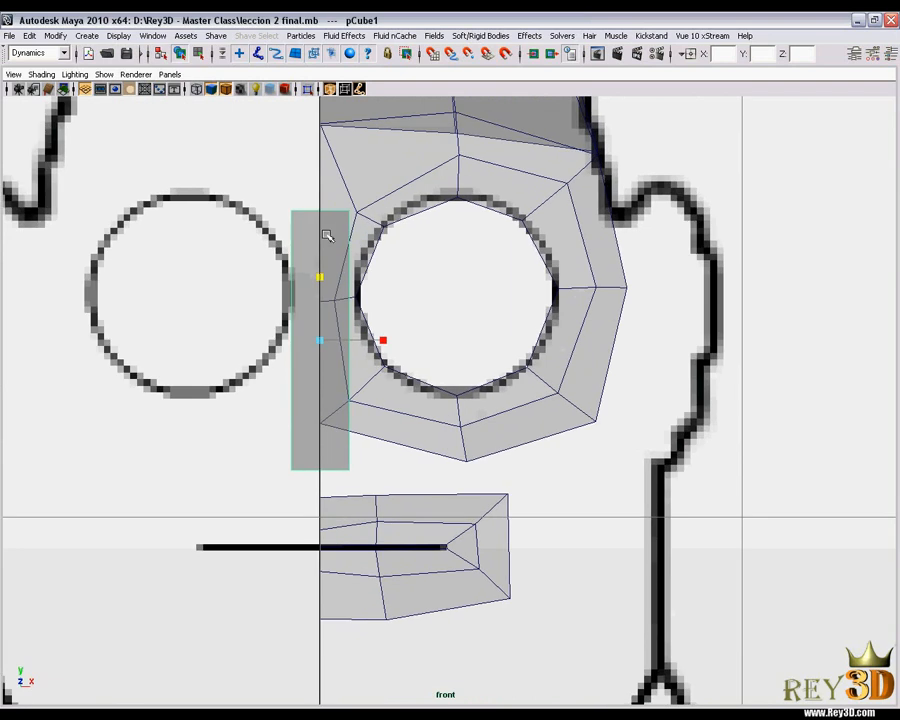
{"action": "right_click", "coordinate": [326, 234], "text": "shift"}
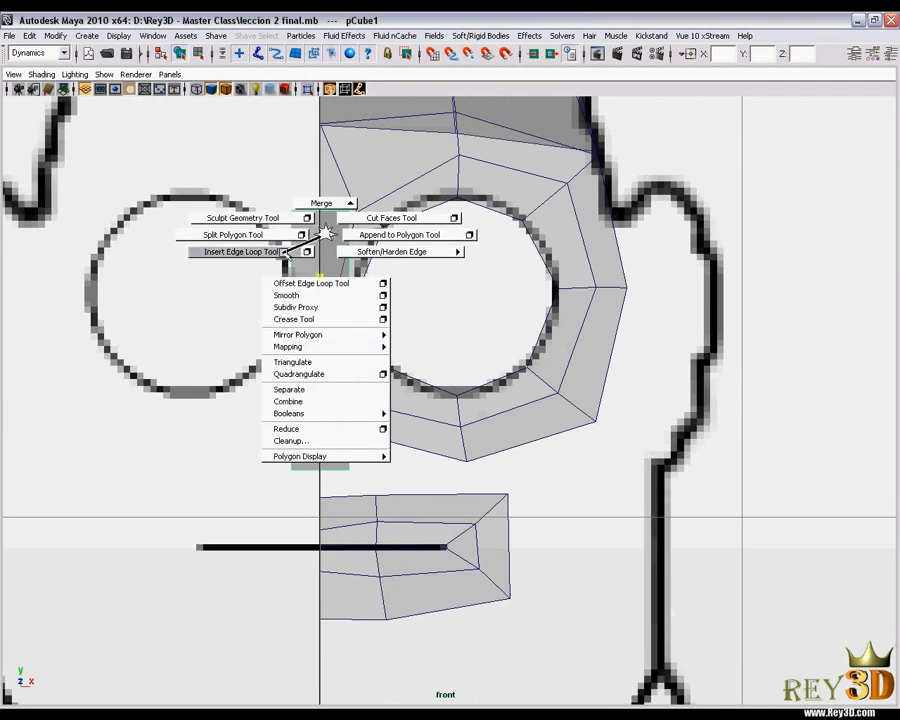
{"action": "left_click", "coordinate": [318, 240]}
{"action": "left_click", "coordinate": [333, 300]}
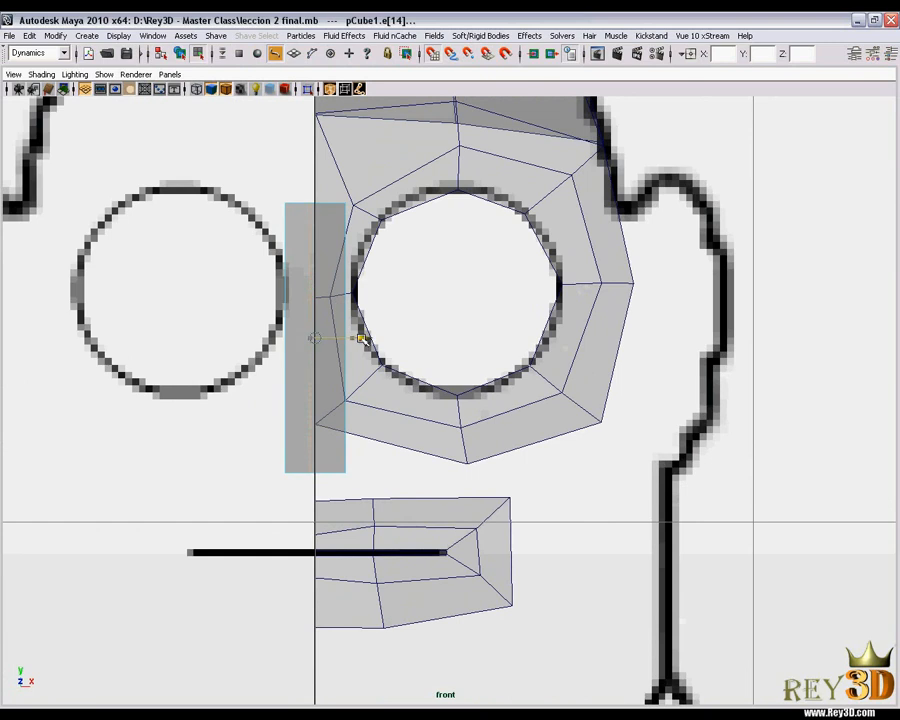
Turn off X-ray shading and try moving the nose block's centre edge loop slightly forward in the side view.
{"action": "key", "text": "space"}
{"action": "left_click", "coordinate": [408, 291]}
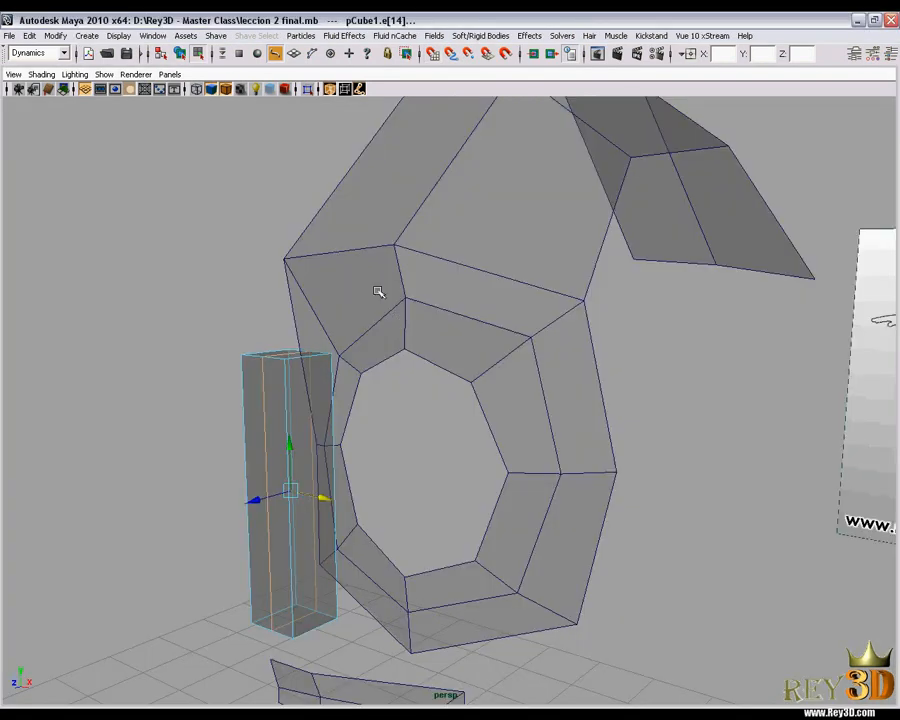
{"action": "left_click", "coordinate": [330, 89]}
{"action": "left_click_drag", "start_coordinate": [334, 395], "coordinate": [382, 374], "text": "alt"}
{"action": "key", "text": "space"}
{"action": "middle_click_drag", "start_coordinate": [399, 357], "coordinate": [422, 300], "text": "alt"}
{"action": "right_click_drag", "start_coordinate": [315, 409], "coordinate": [366, 441], "text": "alt"}
{"action": "middle_click_drag", "start_coordinate": [366, 441], "coordinate": [399, 387], "text": "alt"}
{"action": "right_click_drag", "start_coordinate": [390, 395], "coordinate": [405, 400], "text": "alt"}
{"action": "left_click_drag", "start_coordinate": [322, 451], "coordinate": [317, 452]}
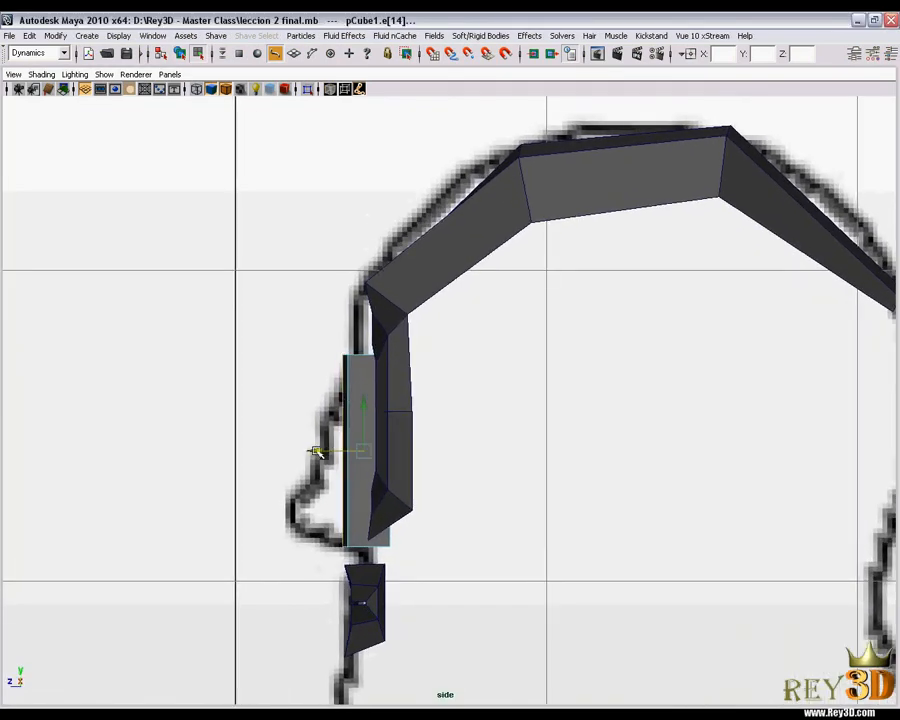
Move the nose block's lower front vertices forward and slightly up to the nose tip of the side reference.
{"action": "right_click", "coordinate": [350, 386]}
{"action": "right_click_drag", "start_coordinate": [350, 386], "coordinate": [354, 416]}
{"action": "left_click", "coordinate": [353, 373]}
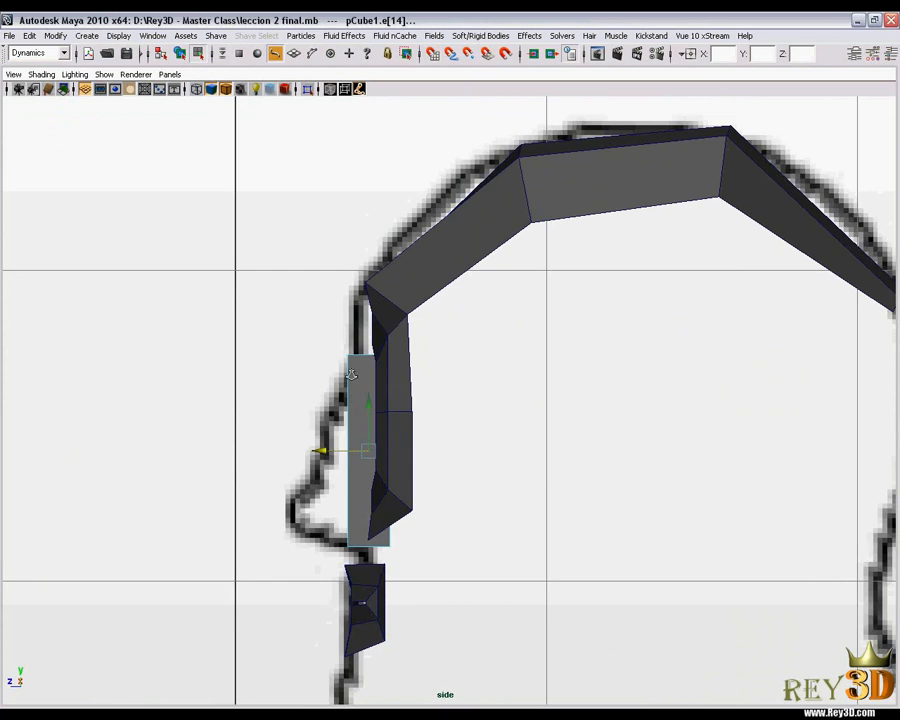
{"action": "right_click_drag", "start_coordinate": [353, 370], "coordinate": [376, 357]}
{"action": "mouse_move", "coordinate": [308, 368]}
{"action": "right_mouse_down", "text": "alt"}
{"action": "mouse_move", "coordinate": [324, 370]}
{"action": "mouse_move", "coordinate": [315, 352]}
{"action": "right_mouse_up", "text": "alt"}
{"action": "left_click_drag", "start_coordinate": [308, 335], "coordinate": [344, 541]}
{"action": "left_click_drag", "start_coordinate": [354, 596], "coordinate": [354, 596]}
{"action": "left_click_drag", "start_coordinate": [295, 556], "coordinate": [229, 557]}
{"action": "left_click_drag", "start_coordinate": [285, 560], "coordinate": [285, 543]}
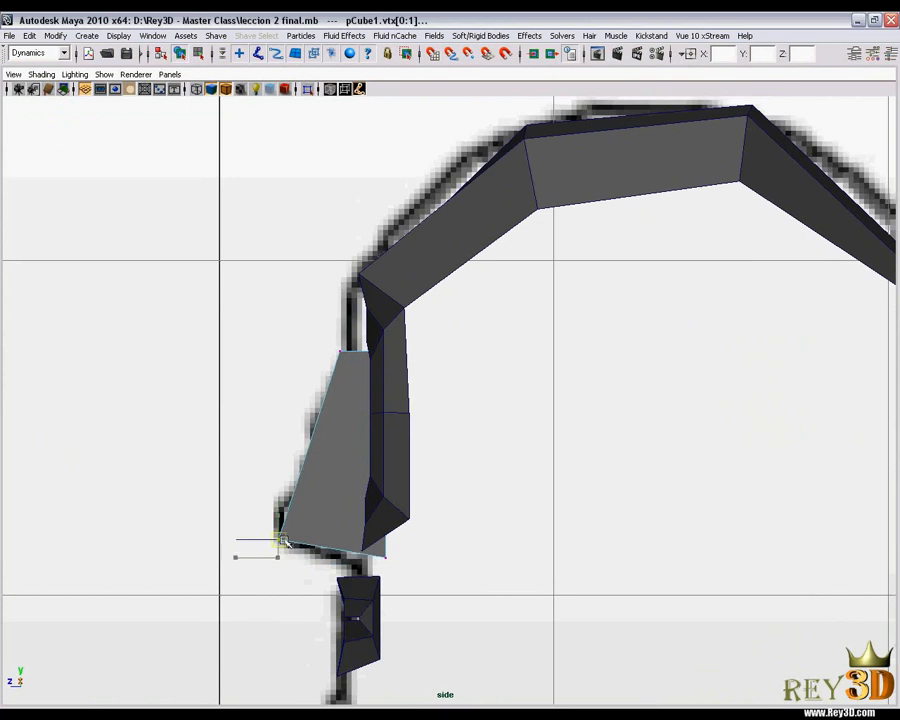
Adjust the nose block's upper front and rear vertices to follow the nose profile in the side reference.
{"action": "left_click", "coordinate": [330, 89]}
{"action": "scroll", "coordinate": [378, 418], "scroll_direction": "up", "scroll_amount": 2}
{"action": "left_click_drag", "start_coordinate": [292, 320], "coordinate": [328, 353]}
{"action": "left_click_drag", "start_coordinate": [313, 340], "coordinate": [318, 341]}
{"action": "left_click_drag", "start_coordinate": [375, 327], "coordinate": [343, 340]}
{"action": "left_click_drag", "start_coordinate": [386, 582], "coordinate": [331, 598]}
Delete the faces of the nose block on the far side of the head's symmetry line.
{"action": "key", "text": "space"}
{"action": "left_click_drag", "start_coordinate": [478, 446], "coordinate": [400, 329]}
{"action": "left_click_drag", "start_coordinate": [318, 124], "coordinate": [468, 440], "text": "alt"}
{"action": "right_click", "coordinate": [492, 411]}
{"action": "right_click_drag", "start_coordinate": [492, 424], "coordinate": [494, 441]}
{"action": "left_click_drag", "start_coordinate": [452, 471], "coordinate": [441, 444], "text": "alt"}
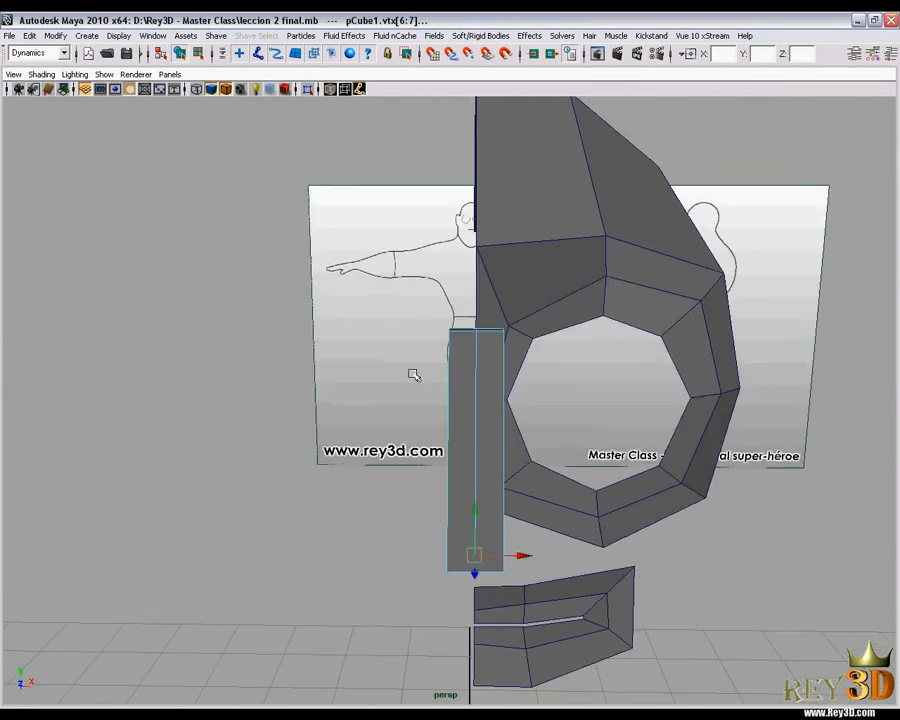
{"action": "left_click_drag", "start_coordinate": [462, 634], "coordinate": [463, 635]}
{"action": "key", "text": "Delete"}
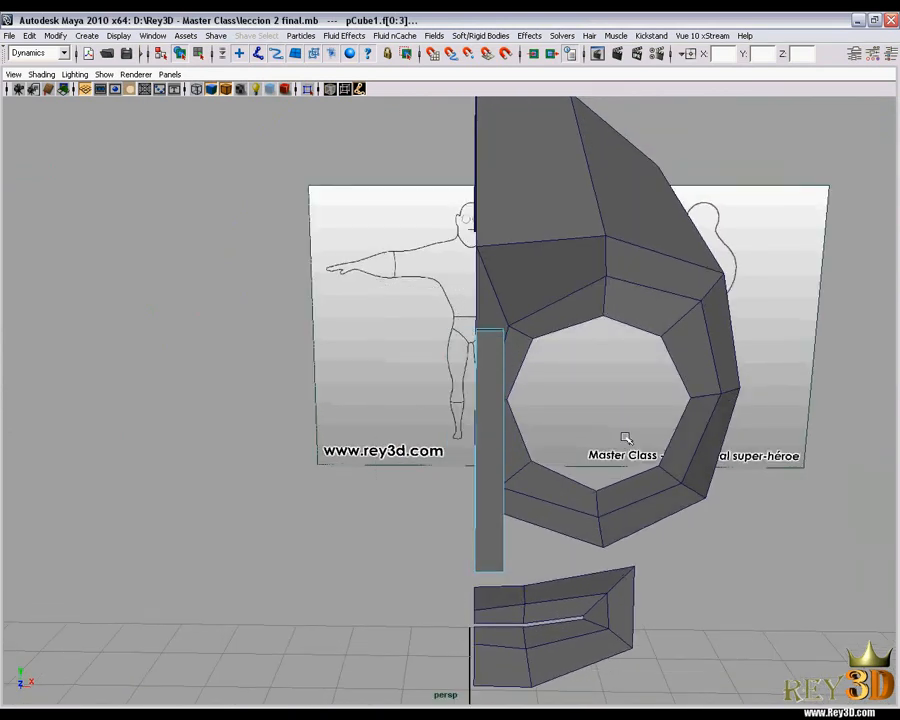
{"action": "left_click_drag", "start_coordinate": [624, 437], "coordinate": [531, 432], "text": "alt"}
{"action": "left_click", "coordinate": [531, 432]}
{"action": "left_click", "coordinate": [646, 371]}
Combine the half nose block and the eye-and-forehead surface into one polygon object.
{"action": "left_click_drag", "start_coordinate": [645, 370], "coordinate": [361, 378], "text": "alt"}
{"action": "right_click_drag", "start_coordinate": [361, 376], "coordinate": [379, 363]}
{"action": "left_click_drag", "start_coordinate": [379, 365], "coordinate": [402, 374], "text": "alt"}
{"action": "left_click", "coordinate": [382, 376]}
{"action": "left_click", "coordinate": [425, 340]}
{"action": "left_click_drag", "start_coordinate": [470, 331], "coordinate": [462, 330], "text": "alt"}
{"action": "right_click_drag", "start_coordinate": [461, 247], "coordinate": [459, 245], "text": "shift"}
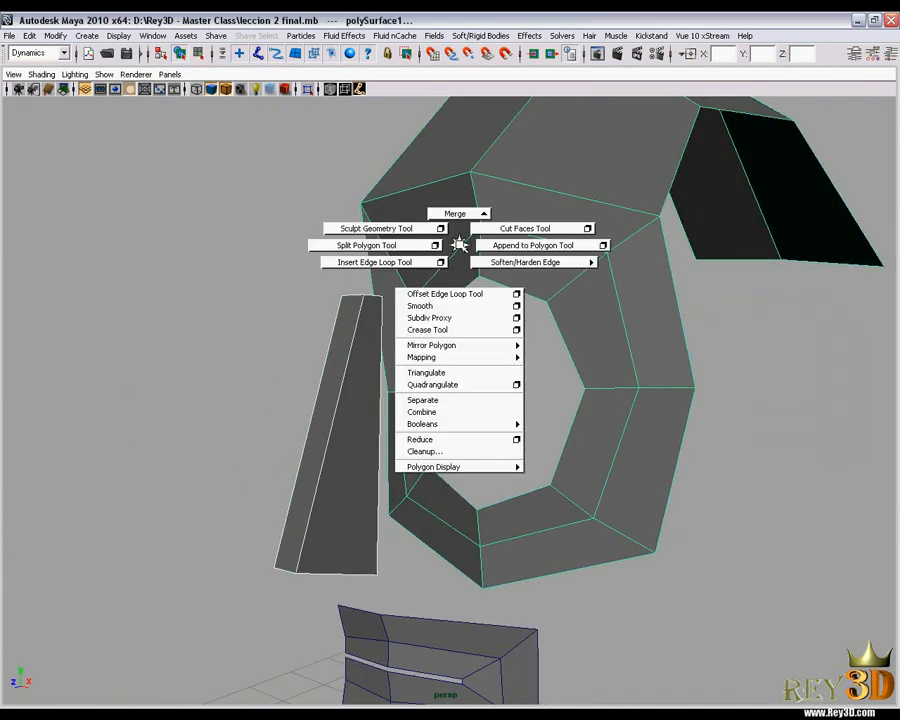
{"action": "right_click_drag", "start_coordinate": [457, 373], "coordinate": [484, 390], "text": "shift"}
{"action": "middle_click_drag", "start_coordinate": [484, 390], "coordinate": [502, 392], "text": "alt"}
{"action": "mouse_move", "coordinate": [435, 370]}
{"action": "left_mouse_down", "text": "alt"}
{"action": "mouse_move", "coordinate": [587, 392]}
{"action": "mouse_move", "coordinate": [388, 402]}
{"action": "mouse_move", "coordinate": [434, 393]}
{"action": "mouse_move", "coordinate": [410, 373]}
{"action": "mouse_move", "coordinate": [426, 394]}
{"action": "mouse_move", "coordinate": [406, 396]}
{"action": "mouse_move", "coordinate": [464, 377]}
{"action": "mouse_move", "coordinate": [414, 377]}
{"action": "mouse_move", "coordinate": [418, 363]}
{"action": "left_mouse_up", "text": "alt"}
{"action": "right_click_drag", "start_coordinate": [418, 363], "coordinate": [421, 363], "text": "alt"}
Merge the nose block's upper outer vertex with the eye ring's inner corner vertex.
{"action": "right_click_drag", "start_coordinate": [432, 317], "coordinate": [396, 321]}
{"action": "left_click_drag", "start_coordinate": [394, 357], "coordinate": [389, 309], "text": "alt"}
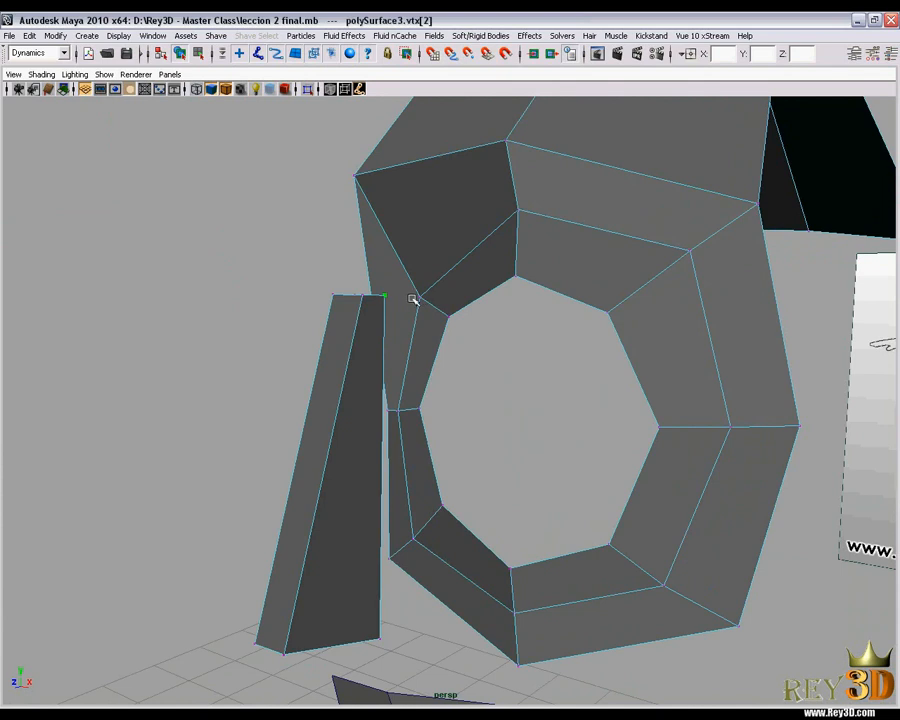
{"action": "mouse_move", "coordinate": [435, 362]}
{"action": "left_mouse_down", "text": "alt"}
{"action": "mouse_move", "coordinate": [476, 352]}
{"action": "mouse_move", "coordinate": [438, 356]}
{"action": "mouse_move", "coordinate": [450, 358]}
{"action": "left_mouse_up", "text": "alt"}
{"action": "right_click", "coordinate": [447, 261], "text": "shift"}
{"action": "right_click_drag", "start_coordinate": [447, 261], "coordinate": [451, 194], "text": "shift"}
Try splitting the face beside the nose from the eye ring's inner corner vertex to the head's centre edge.
{"action": "left_click_drag", "start_coordinate": [378, 317], "coordinate": [464, 255], "text": "alt"}
{"action": "right_click_drag", "start_coordinate": [466, 219], "coordinate": [434, 219], "text": "shift"}
{"action": "left_click_drag", "start_coordinate": [434, 279], "coordinate": [440, 283], "text": "alt"}
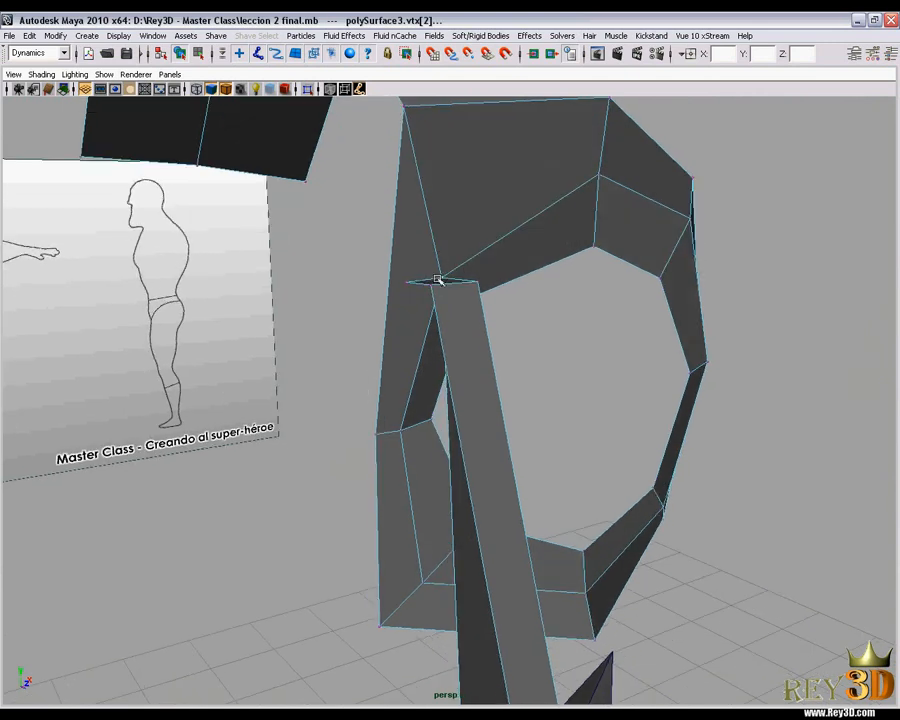
{"action": "left_click_drag", "start_coordinate": [470, 232], "coordinate": [455, 231], "text": "alt"}
{"action": "right_click_drag", "start_coordinate": [462, 223], "coordinate": [466, 192]}
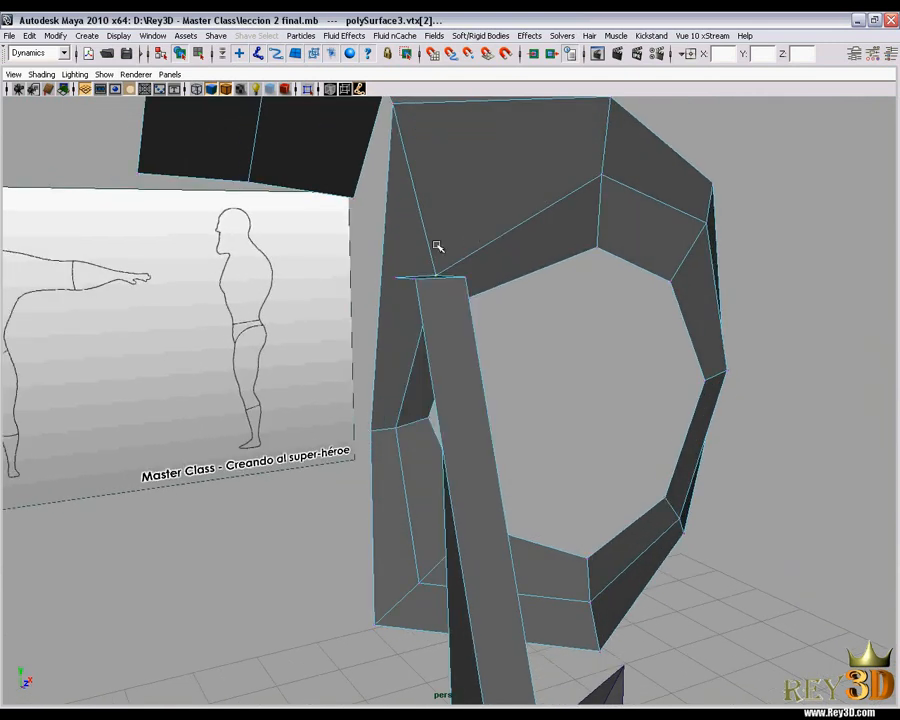
{"action": "left_click_drag", "start_coordinate": [500, 302], "coordinate": [454, 241], "text": "alt"}
{"action": "right_click_drag", "start_coordinate": [454, 237], "coordinate": [474, 188], "text": "shift"}
{"action": "left_click_drag", "start_coordinate": [415, 277], "coordinate": [448, 241], "text": "alt"}
{"action": "right_click_drag", "start_coordinate": [448, 241], "coordinate": [410, 253]}
{"action": "left_click_drag", "start_coordinate": [410, 260], "coordinate": [450, 325], "text": "alt"}
{"action": "left_click", "coordinate": [402, 301]}
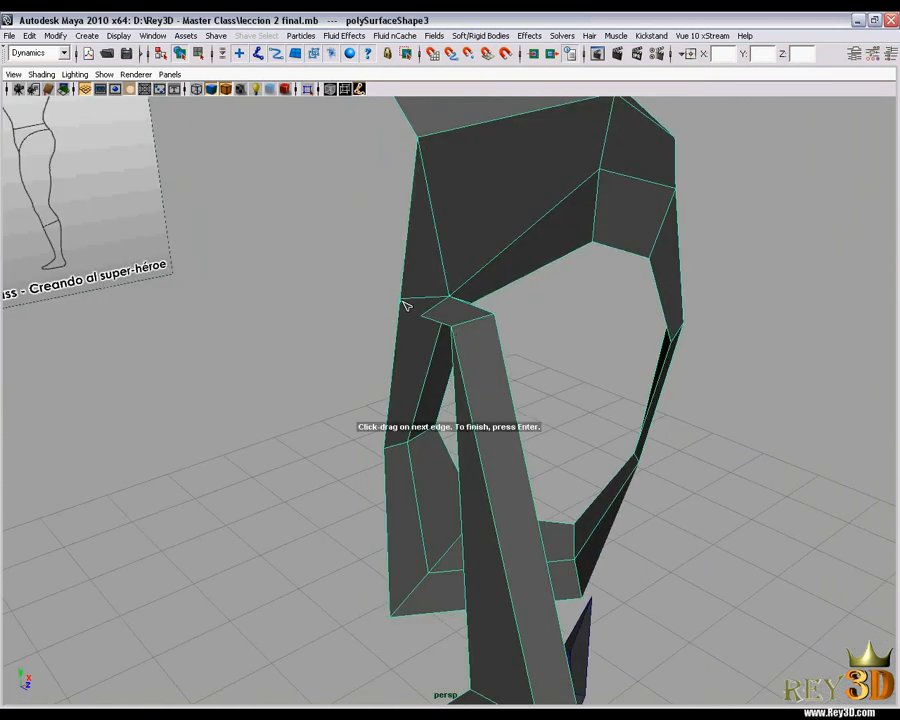
{"action": "key", "text": "Return"}
Try splitting the inner eye face again from behind the mesh, and undo the attempt.
{"action": "left_click_drag", "start_coordinate": [396, 305], "coordinate": [555, 388], "text": "alt"}
{"action": "left_click", "coordinate": [469, 261]}
{"action": "left_click_drag", "start_coordinate": [368, 349], "coordinate": [382, 323], "text": "alt"}
{"action": "left_click", "coordinate": [369, 287]}
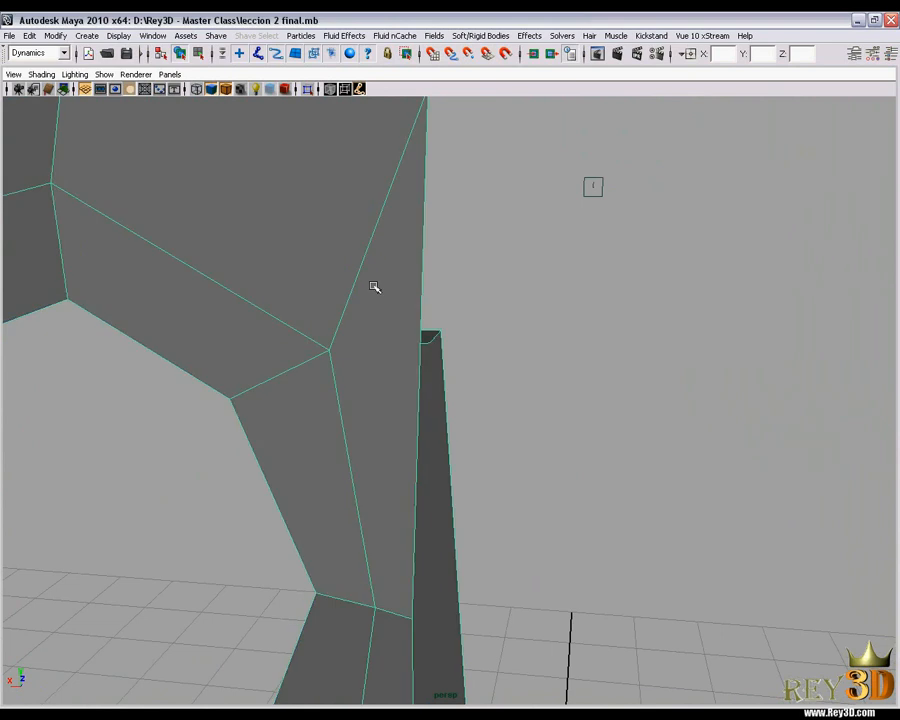
{"action": "middle_click_drag", "start_coordinate": [374, 287], "coordinate": [394, 286], "text": "alt"}
{"action": "right_click_drag", "start_coordinate": [394, 286], "coordinate": [366, 282], "text": "shift"}
{"action": "left_click_drag", "start_coordinate": [358, 320], "coordinate": [346, 351]}
{"action": "left_click_drag", "start_coordinate": [419, 341], "coordinate": [435, 357], "text": "alt"}
{"action": "key", "text": "ctrl+z"}
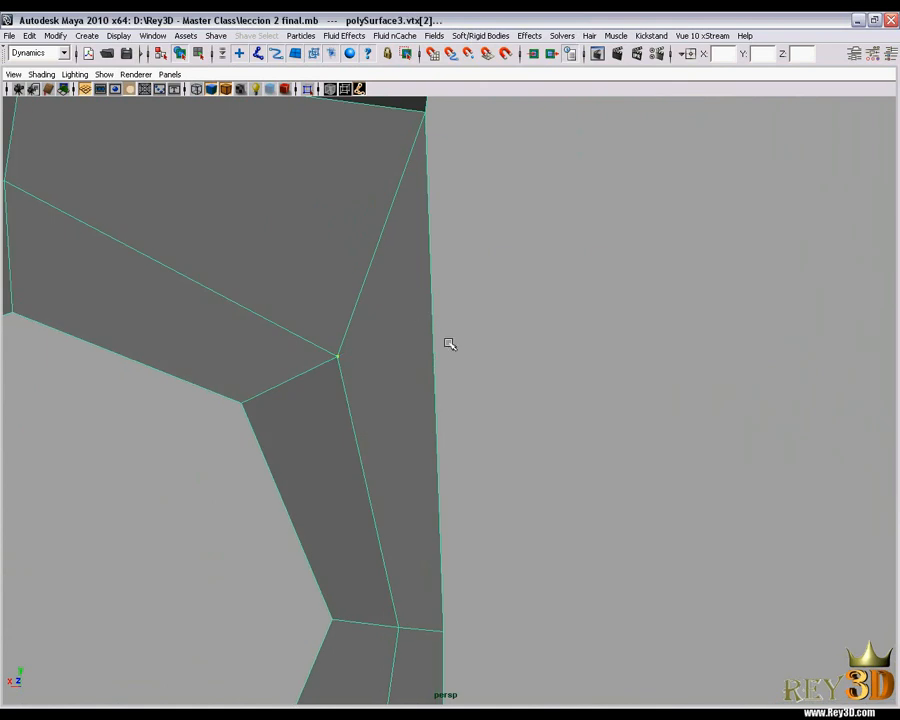
Undo the vertex merge between the nose block and the eye ring.
{"action": "left_click_drag", "start_coordinate": [491, 366], "coordinate": [246, 382], "text": "alt"}
{"action": "left_click_drag", "start_coordinate": [518, 406], "coordinate": [474, 345], "text": "alt"}
{"action": "right_click", "coordinate": [459, 282]}
{"action": "left_click_drag", "start_coordinate": [459, 282], "coordinate": [490, 402], "text": "alt"}
{"action": "middle_click_drag", "start_coordinate": [490, 402], "coordinate": [487, 392], "text": "alt"}
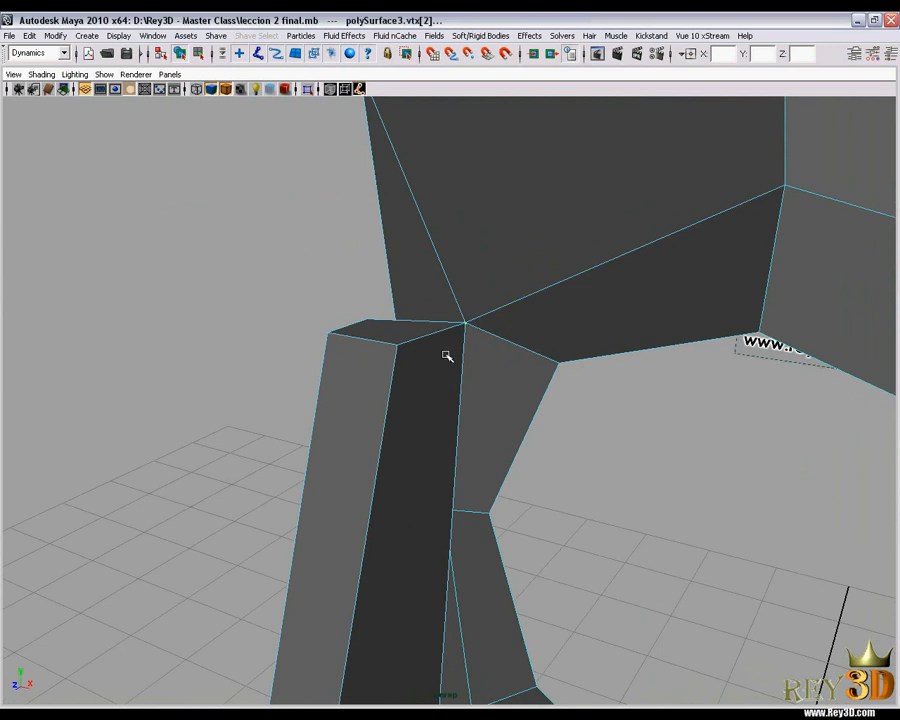
{"action": "left_click_drag", "start_coordinate": [470, 331], "coordinate": [484, 291], "text": "alt"}
Split the inner eye face from the eye ring's corner vertex above the nose to the head's centre edge.
{"action": "right_click_drag", "start_coordinate": [484, 291], "coordinate": [448, 325]}
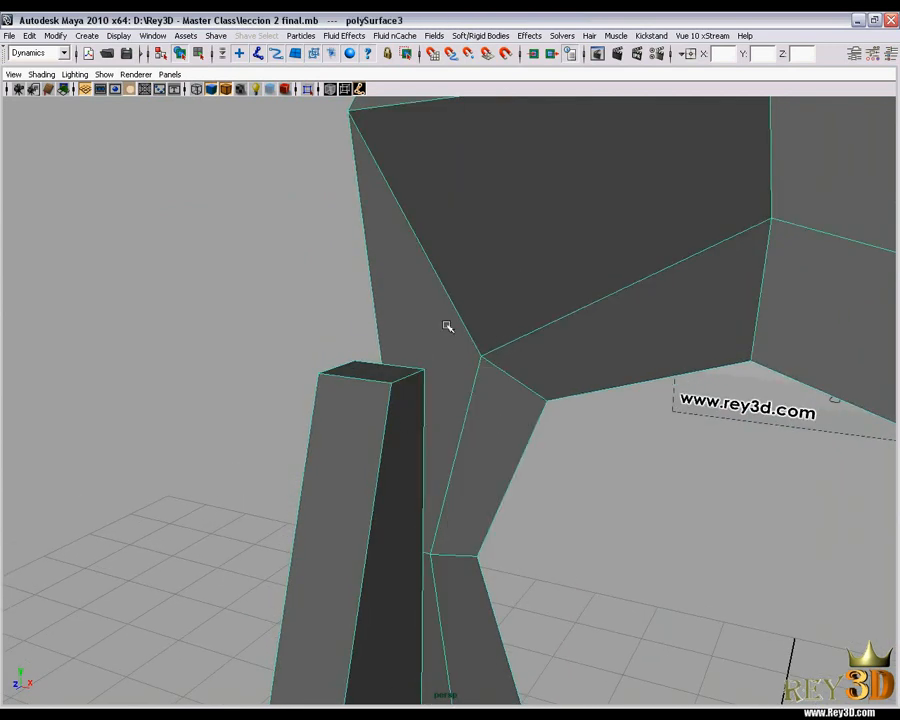
{"action": "left_click_drag", "start_coordinate": [470, 339], "coordinate": [485, 374]}
{"action": "left_click_drag", "start_coordinate": [403, 331], "coordinate": [464, 340], "text": "alt"}
{"action": "key", "text": "Return"}
Merge the nose top's outer vertex with the eye ring's corner vertex, and its rear centre vertex with the new centre-edge vertex.
{"action": "right_click_drag", "start_coordinate": [463, 339], "coordinate": [441, 336]}
{"action": "left_click_drag", "start_coordinate": [441, 336], "coordinate": [449, 374], "text": "alt"}
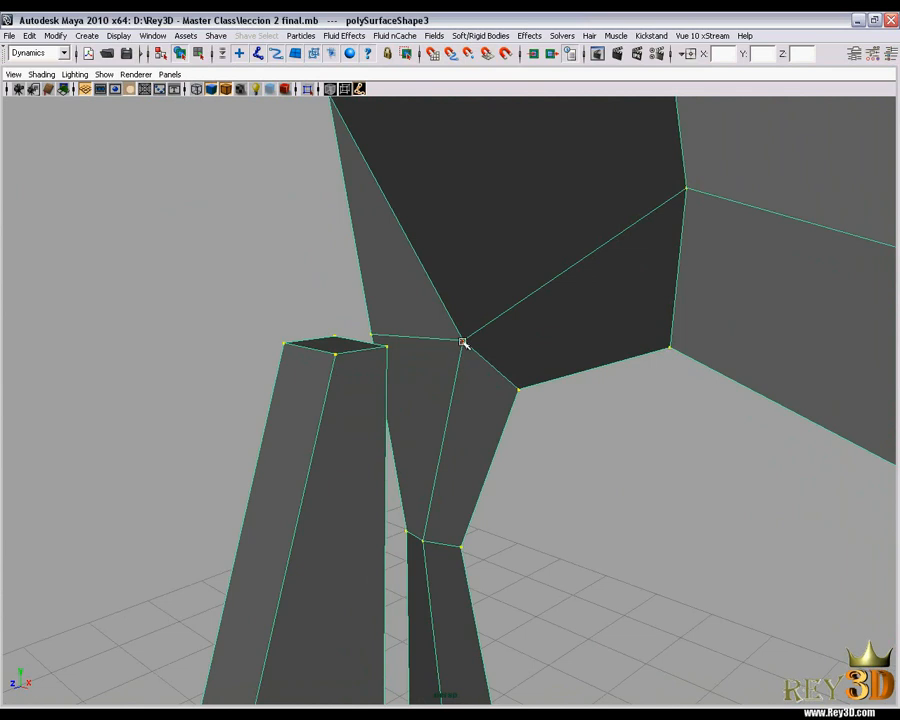
{"action": "right_click_drag", "start_coordinate": [434, 305], "coordinate": [439, 244], "text": "shift"}
{"action": "left_click_drag", "start_coordinate": [390, 341], "coordinate": [267, 307], "text": "alt"}
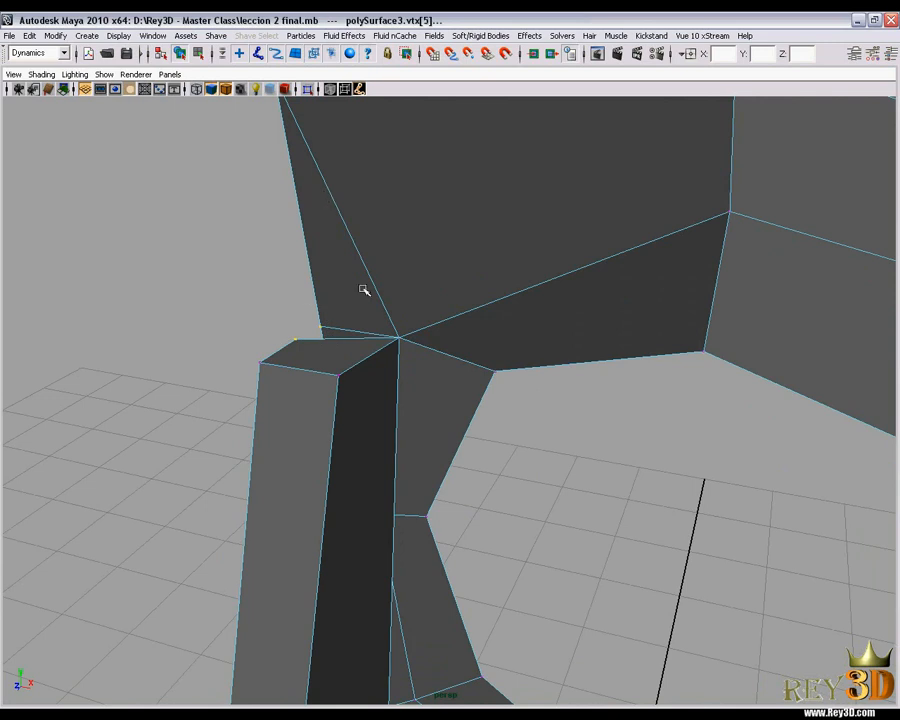
{"action": "key", "text": "g"}
Insert a horizontal edge loop across the nose level with the middle of the eye ring's inner side.
{"action": "left_click_drag", "start_coordinate": [374, 326], "coordinate": [438, 468], "text": "alt"}
{"action": "middle_click_drag", "start_coordinate": [438, 471], "coordinate": [440, 465], "text": "alt"}
{"action": "left_click_drag", "start_coordinate": [440, 465], "coordinate": [450, 380], "text": "alt"}
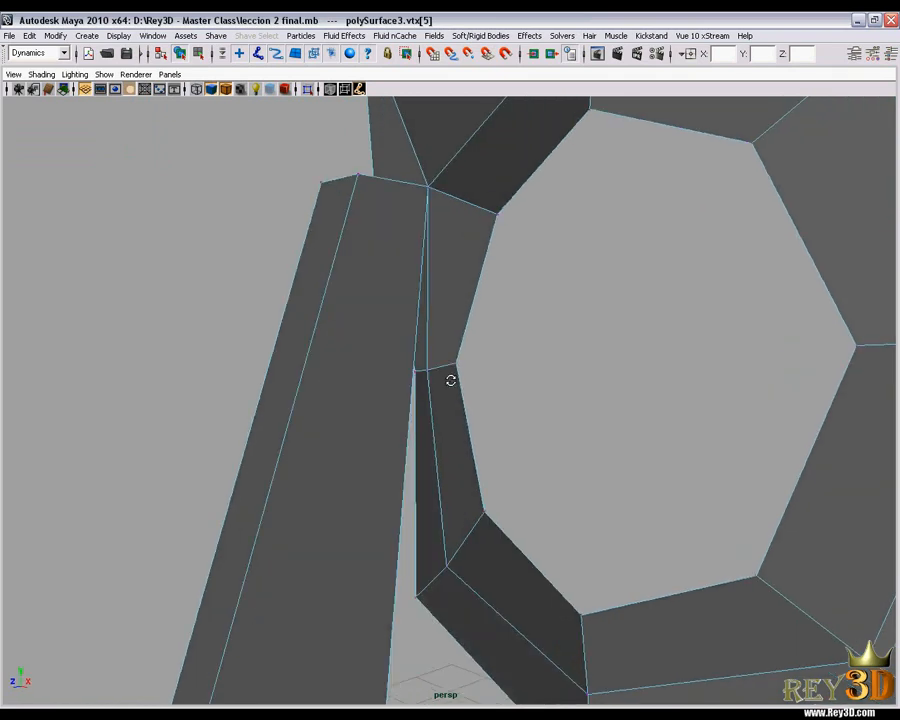
{"action": "right_click_drag", "start_coordinate": [370, 343], "coordinate": [308, 342]}
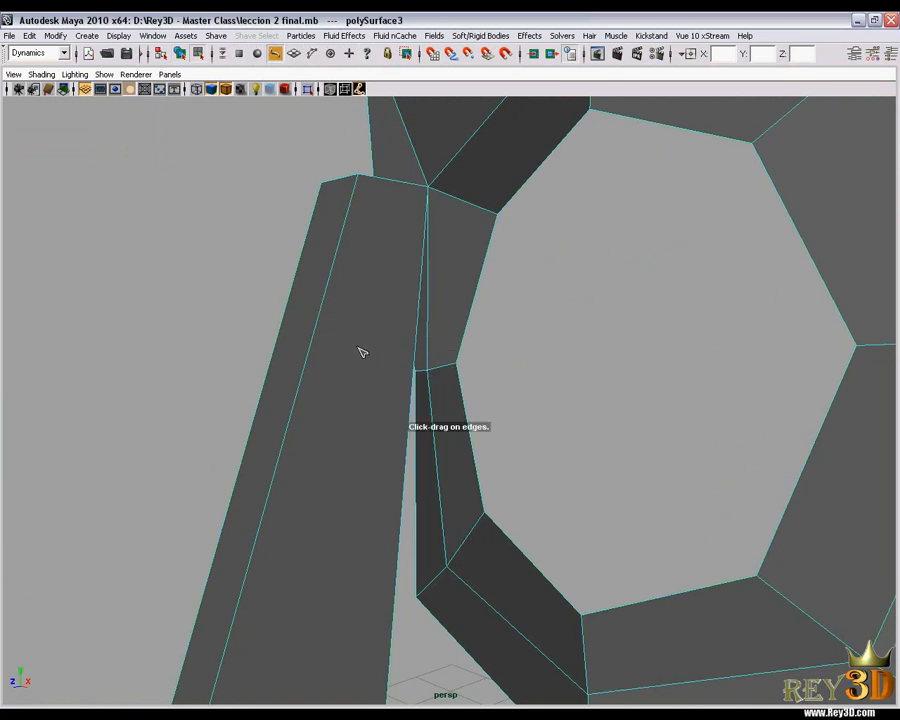
{"action": "left_click_drag", "start_coordinate": [413, 345], "coordinate": [450, 383], "text": "alt"}
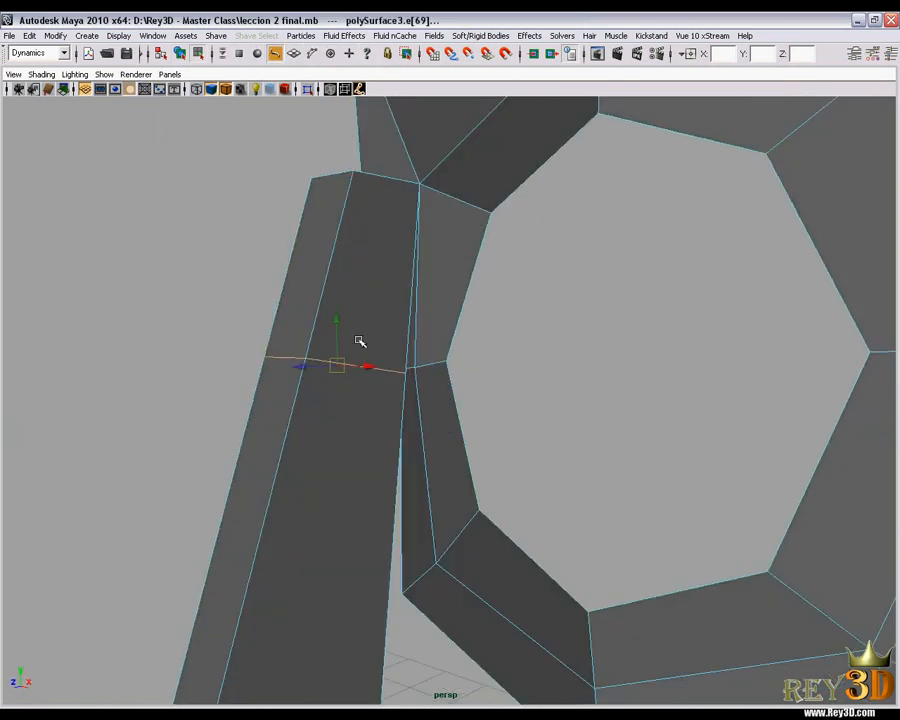
Merge the new loop's outer vertex on the nose with the adjacent middle vertex on the eye ring's inner side.
{"action": "right_click_drag", "start_coordinate": [359, 341], "coordinate": [300, 347]}
{"action": "right_click_drag", "start_coordinate": [410, 381], "coordinate": [444, 392], "text": "alt"}
{"action": "left_click_drag", "start_coordinate": [444, 392], "coordinate": [414, 359], "text": "alt"}
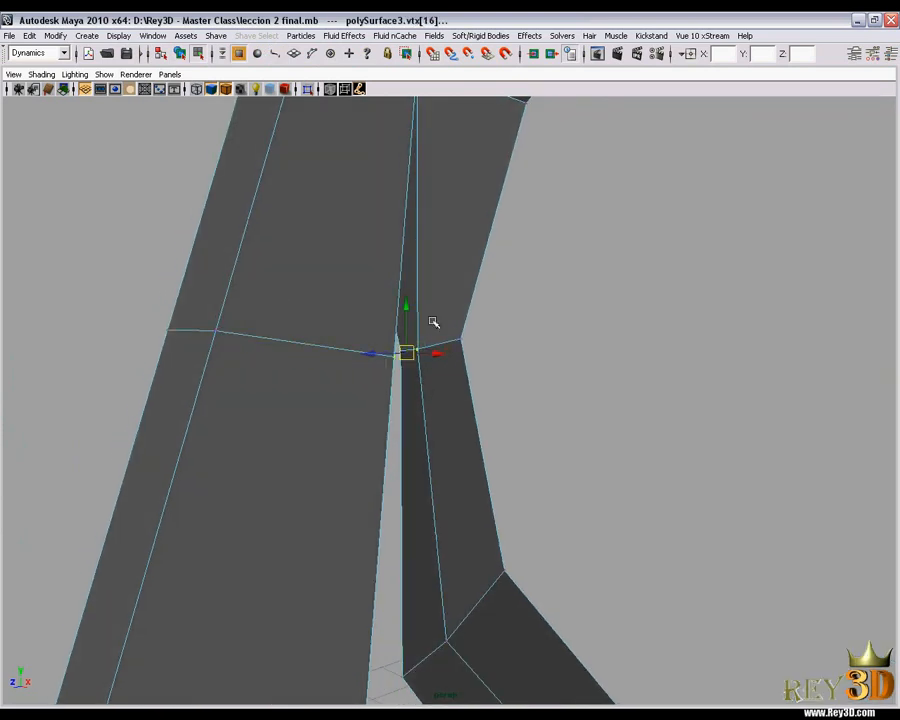
{"action": "right_click_drag", "start_coordinate": [433, 260], "coordinate": [433, 262], "text": "shift"}
{"action": "left_click_drag", "start_coordinate": [342, 368], "coordinate": [315, 378], "text": "alt"}
{"action": "right_click_drag", "start_coordinate": [315, 378], "coordinate": [372, 370], "text": "alt"}
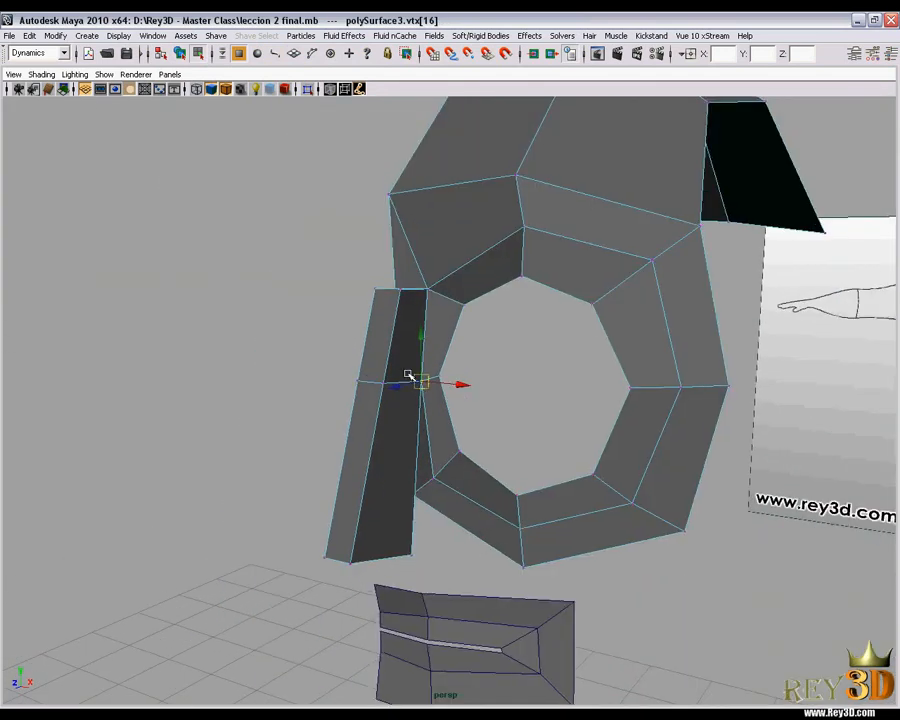
Delete the nose block's rear, centre-side and bottom faces, leaving only its front and outer side.
{"action": "left_click_drag", "start_coordinate": [372, 370], "coordinate": [430, 364], "text": "alt"}
{"action": "right_click_drag", "start_coordinate": [430, 364], "coordinate": [472, 376], "text": "alt"}
{"action": "left_click_drag", "start_coordinate": [472, 376], "coordinate": [438, 336], "text": "alt"}
{"action": "right_click_drag", "start_coordinate": [439, 336], "coordinate": [478, 366], "text": "alt"}
{"action": "left_click_drag", "start_coordinate": [478, 366], "coordinate": [448, 331], "text": "alt"}
{"action": "right_click_drag", "start_coordinate": [448, 331], "coordinate": [414, 382], "text": "alt"}
{"action": "left_click_drag", "start_coordinate": [414, 382], "coordinate": [345, 244], "text": "alt"}
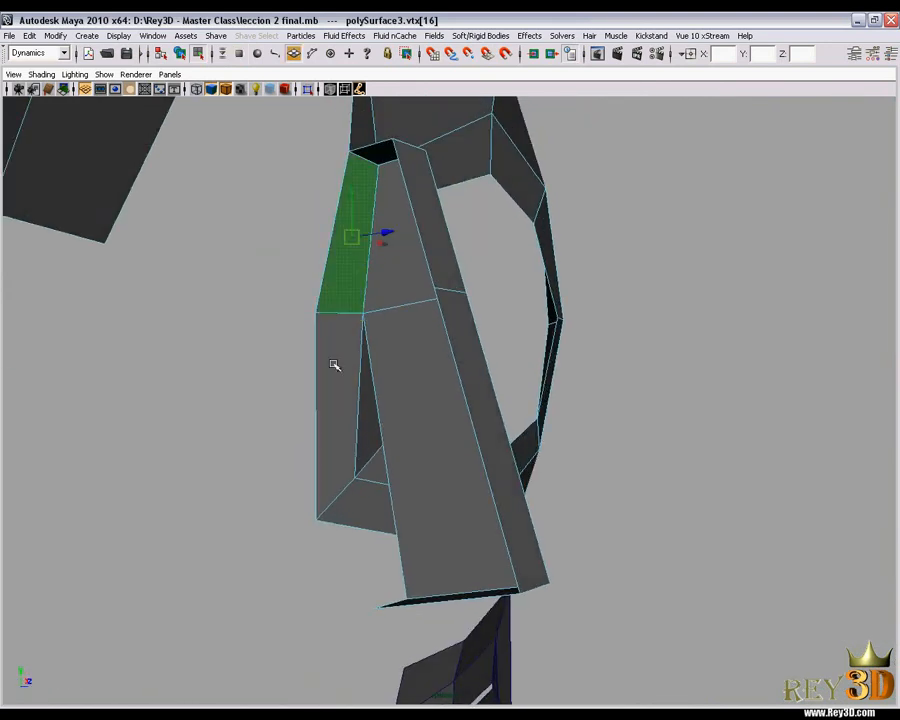
{"action": "left_click_drag", "start_coordinate": [474, 318], "coordinate": [516, 452], "text": "alt"}
{"action": "middle_click_drag", "start_coordinate": [516, 452], "coordinate": [502, 375], "text": "alt"}
{"action": "right_click_drag", "start_coordinate": [522, 331], "coordinate": [560, 314]}
{"action": "right_click_drag", "start_coordinate": [556, 346], "coordinate": [476, 410], "text": "alt"}
Combine the nose-and-eye mesh with the mouth mesh into one object.
{"action": "left_click", "coordinate": [500, 459]}
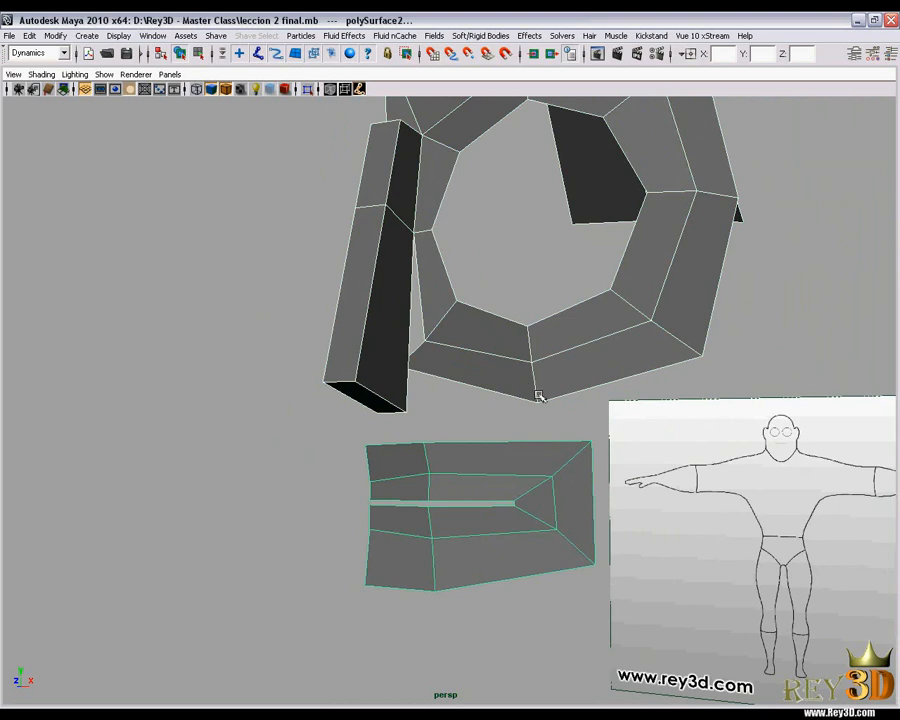
{"action": "right_click_drag", "start_coordinate": [531, 360], "coordinate": [526, 420], "text": "shift"}
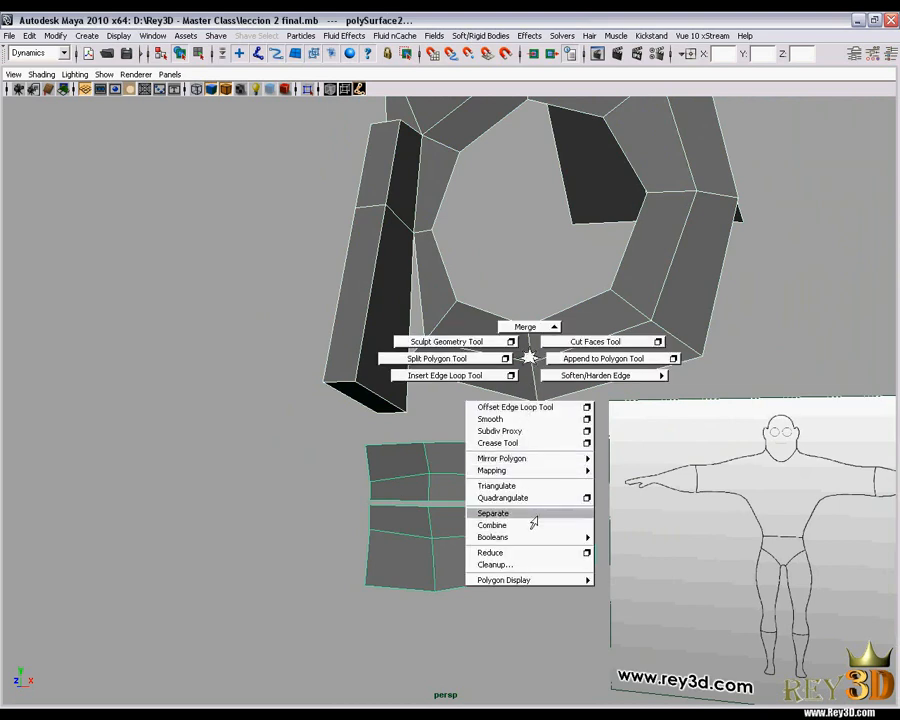
{"action": "right_click_drag", "start_coordinate": [534, 519], "coordinate": [534, 516], "text": "shift"}
Merge the nose's lower outer vertex with the eye ring's lower inner corner vertex.
{"action": "right_click_drag", "start_coordinate": [530, 456], "coordinate": [504, 357], "text": "alt"}
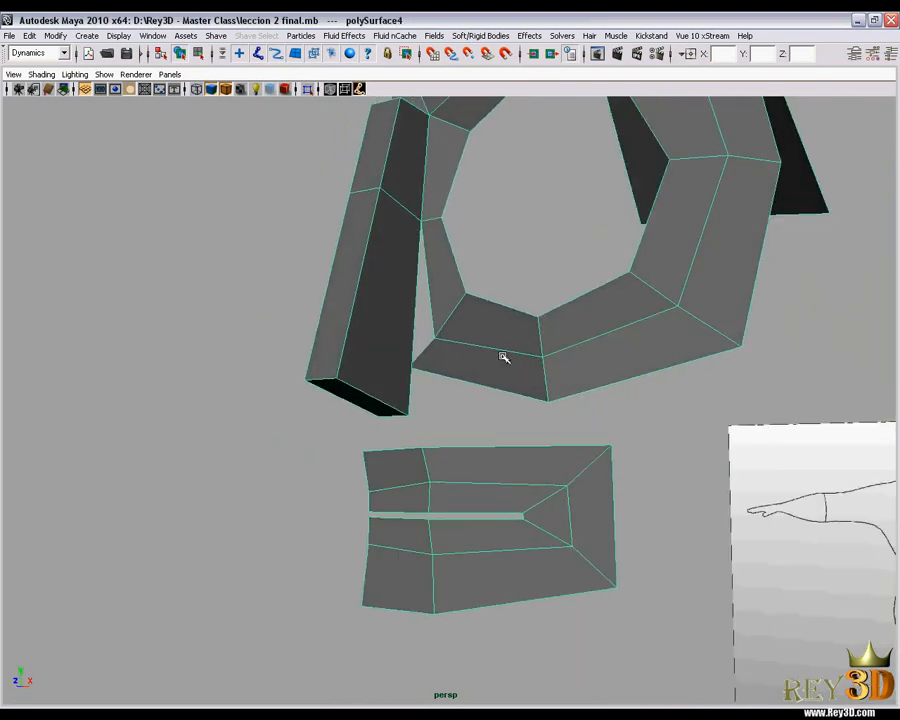
{"action": "left_click_drag", "start_coordinate": [409, 437], "coordinate": [428, 356], "text": "alt"}
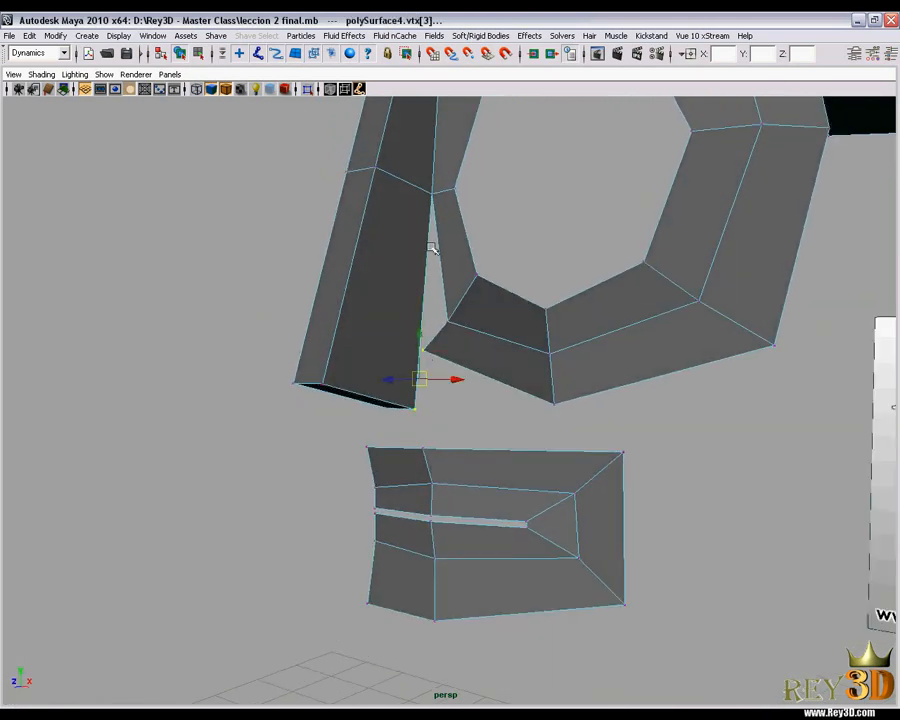
{"action": "right_click_drag", "start_coordinate": [399, 279], "coordinate": [394, 215], "text": "shift"}
Insert a horizontal edge loop across the lower nose and merge its outer vertex with the adjacent vertex on the eye ring.
{"action": "left_click_drag", "start_coordinate": [436, 340], "coordinate": [388, 289], "text": "alt"}
{"action": "right_click_drag", "start_coordinate": [388, 287], "coordinate": [332, 322]}
{"action": "right_click", "coordinate": [407, 305], "text": "shift"}
{"action": "mouse_move", "coordinate": [380, 356]}
{"action": "left_mouse_down", "text": "alt"}
{"action": "mouse_move", "coordinate": [433, 361]}
{"action": "mouse_move", "coordinate": [411, 304]}
{"action": "left_mouse_up", "text": "alt"}
{"action": "left_click_drag", "start_coordinate": [432, 373], "coordinate": [382, 388], "text": "alt"}
{"action": "right_click_drag", "start_coordinate": [496, 371], "coordinate": [500, 339], "text": "shift"}
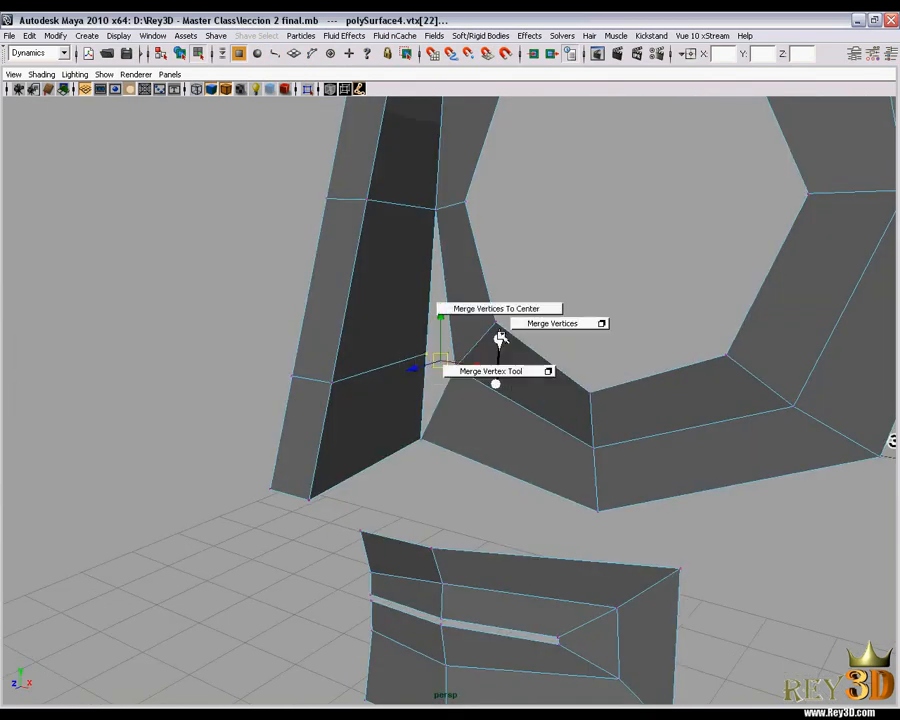
Examine the joined nose and eye ring from several angles.
{"action": "left_click_drag", "start_coordinate": [528, 375], "coordinate": [566, 376], "text": "alt"}
{"action": "right_click_drag", "start_coordinate": [530, 374], "coordinate": [475, 346], "text": "alt"}
{"action": "left_click_drag", "start_coordinate": [475, 346], "coordinate": [519, 346], "text": "alt"}
{"action": "right_click_drag", "start_coordinate": [519, 345], "coordinate": [470, 380], "text": "alt"}
{"action": "mouse_move", "coordinate": [470, 380]}
{"action": "left_mouse_down", "text": "alt"}
{"action": "mouse_move", "coordinate": [488, 400]}
{"action": "mouse_move", "coordinate": [478, 360]}
{"action": "left_mouse_up", "text": "alt"}
{"action": "right_click_drag", "start_coordinate": [478, 360], "coordinate": [484, 410], "text": "alt"}
{"action": "left_click_drag", "start_coordinate": [484, 410], "coordinate": [458, 400], "text": "alt"}
{"action": "right_click_drag", "start_coordinate": [524, 367], "coordinate": [570, 351]}
{"action": "left_click_drag", "start_coordinate": [566, 354], "coordinate": [578, 388], "text": "alt"}
{"action": "right_click_drag", "start_coordinate": [578, 388], "coordinate": [532, 368], "text": "alt"}
{"action": "left_click", "coordinate": [335, 267]}
{"action": "left_click_drag", "start_coordinate": [510, 290], "coordinate": [615, 275], "text": "alt"}
Move the nose's outer ridge vertices sideways to adjust the width of the bridge.
{"action": "middle_click_drag", "start_coordinate": [572, 240], "coordinate": [558, 317], "text": "alt"}
{"action": "left_click_drag", "start_coordinate": [558, 317], "coordinate": [530, 420], "text": "alt"}
{"action": "middle_click_drag", "start_coordinate": [530, 420], "coordinate": [528, 386], "text": "alt"}
{"action": "left_click_drag", "start_coordinate": [528, 386], "coordinate": [396, 330], "text": "alt"}
{"action": "left_click_drag", "start_coordinate": [411, 254], "coordinate": [401, 303], "text": "alt"}
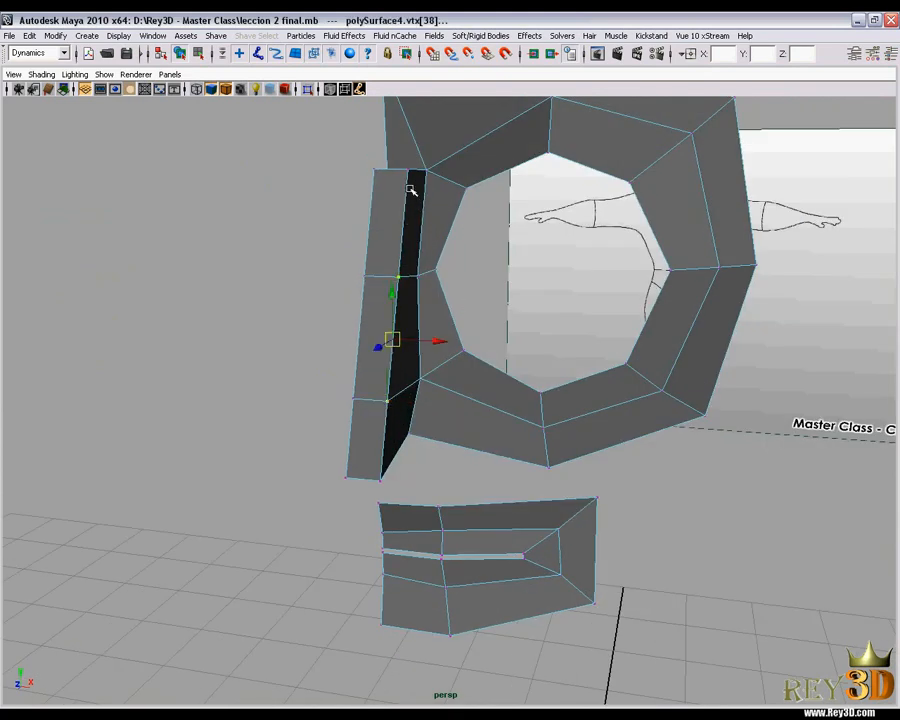
{"action": "left_click_drag", "start_coordinate": [383, 478], "coordinate": [404, 414], "text": "alt"}
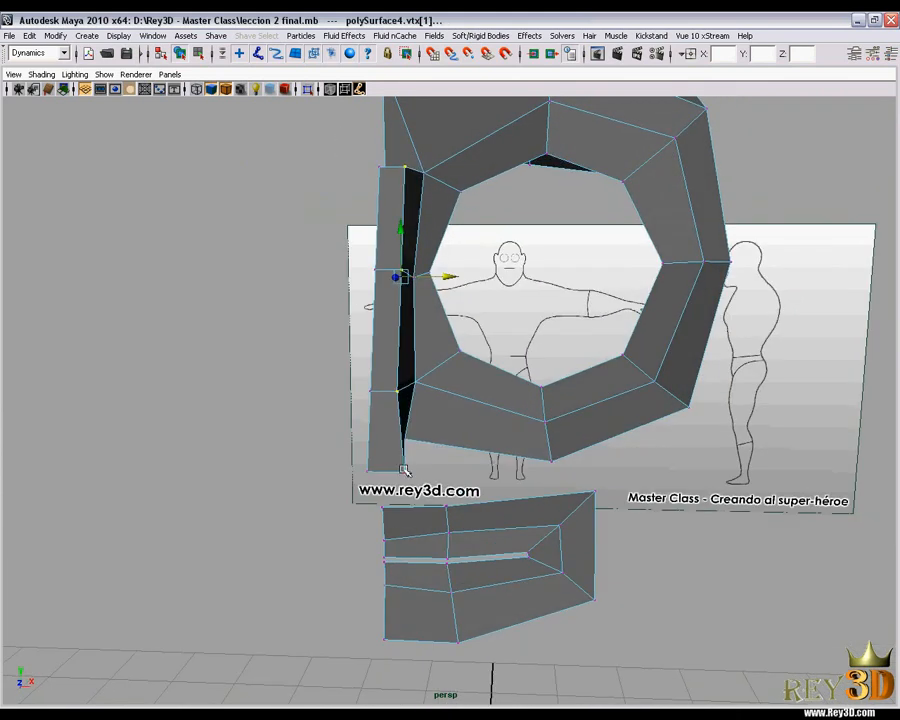
Push the nose's outer ridge vertices back in depth and adjust the lower ones individually to bevel the ridge.
{"action": "left_click_drag", "start_coordinate": [409, 470], "coordinate": [367, 399], "text": "alt"}
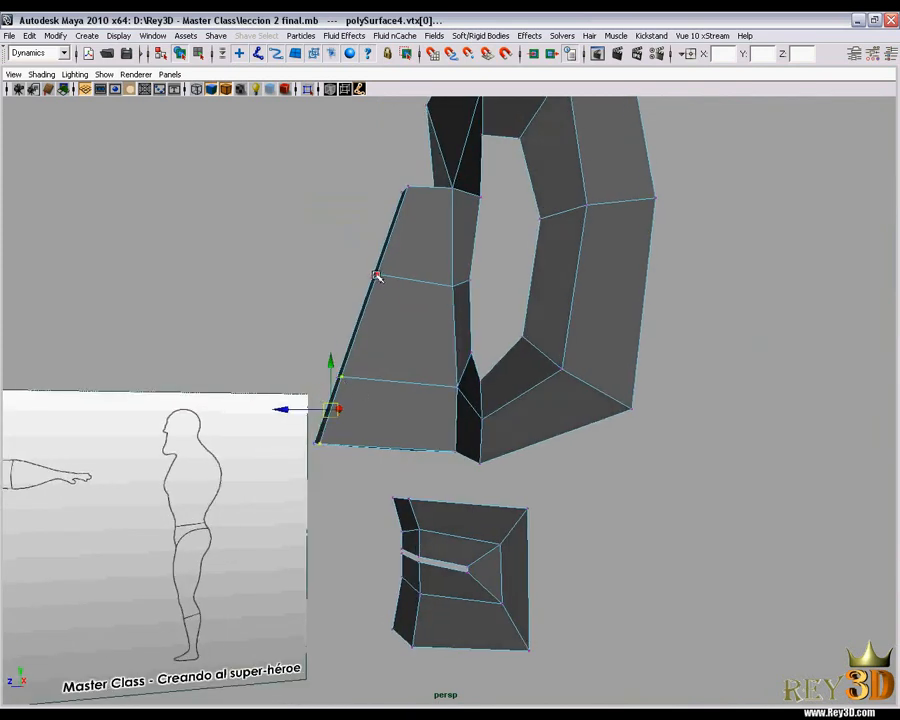
{"action": "left_click_drag", "start_coordinate": [474, 337], "coordinate": [369, 327], "text": "alt"}
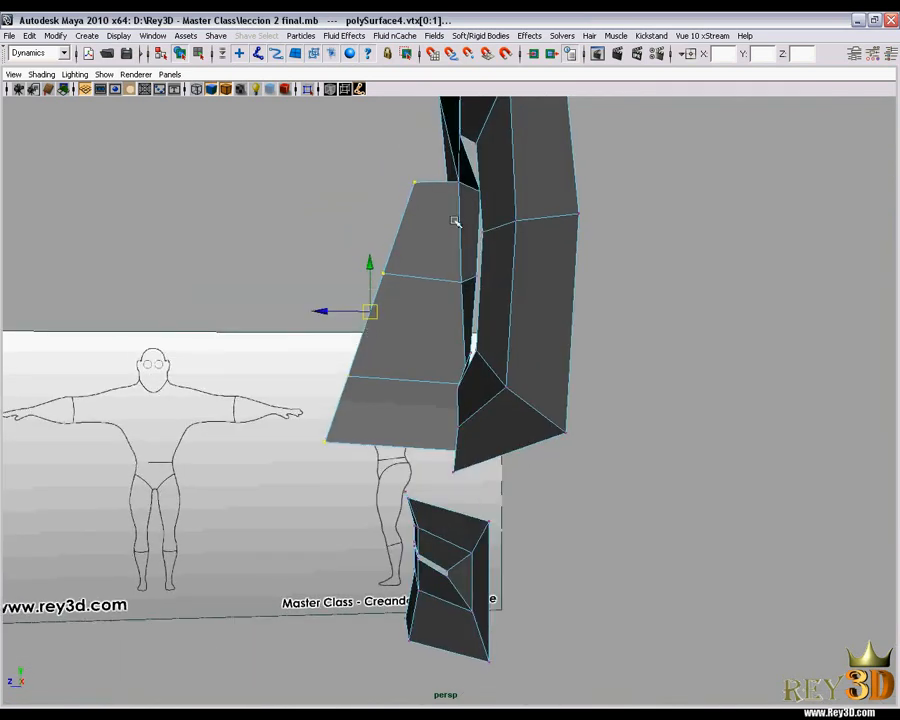
{"action": "left_click_drag", "start_coordinate": [404, 290], "coordinate": [364, 314], "text": "alt"}
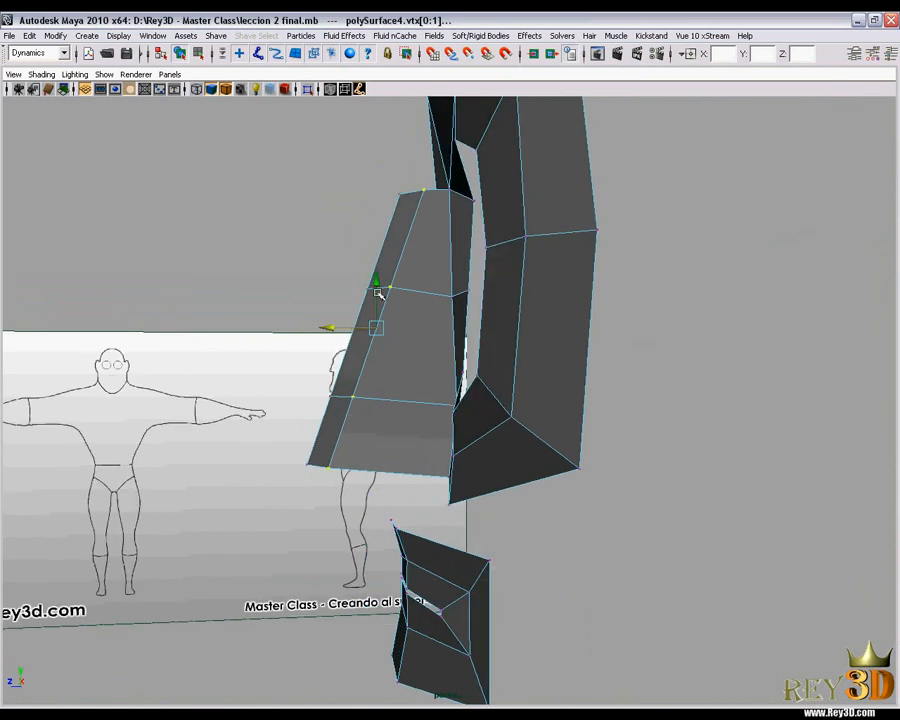
{"action": "left_click_drag", "start_coordinate": [333, 377], "coordinate": [352, 393], "text": "alt"}
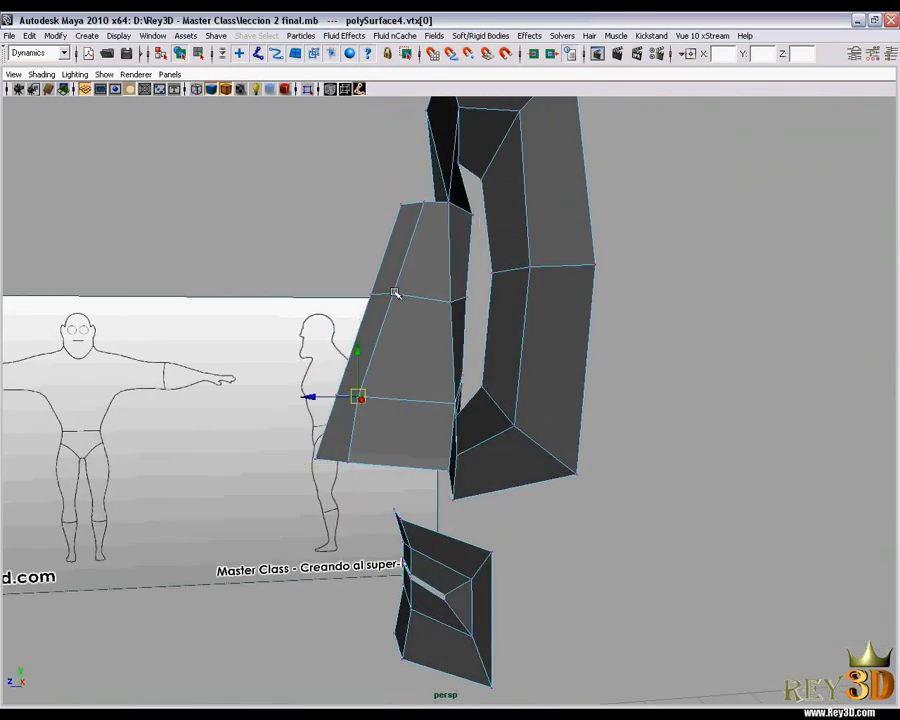
{"action": "left_click_drag", "start_coordinate": [394, 317], "coordinate": [404, 289], "text": "alt"}
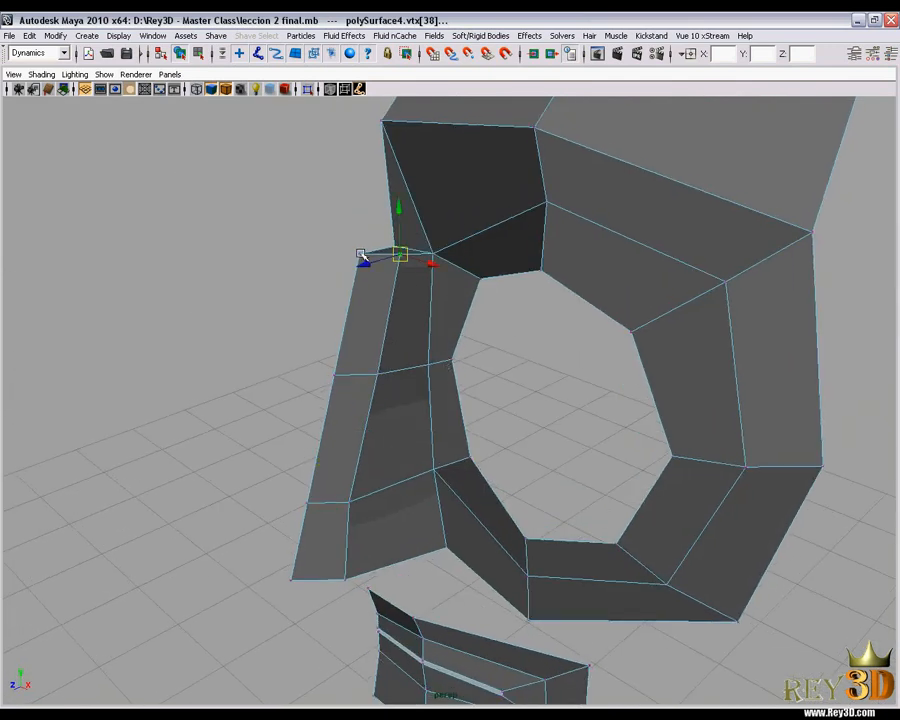
Lower the nose's two top front vertices and adjust their depth to form a sloping bridge.
{"action": "left_click_drag", "start_coordinate": [465, 299], "coordinate": [385, 203], "text": "alt"}
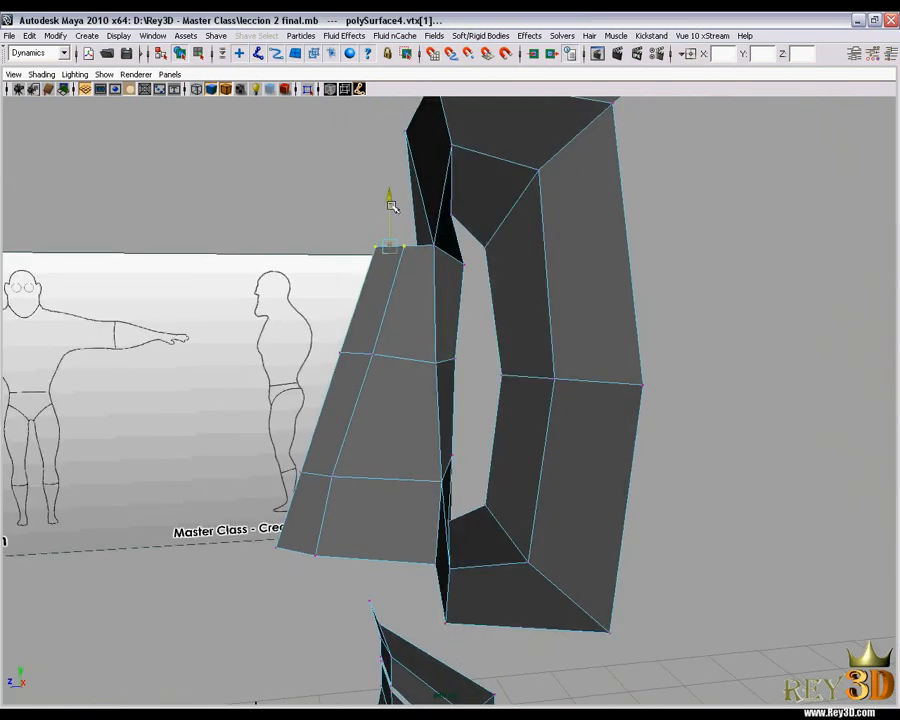
{"action": "left_click_drag", "start_coordinate": [392, 252], "coordinate": [357, 297], "text": "alt"}
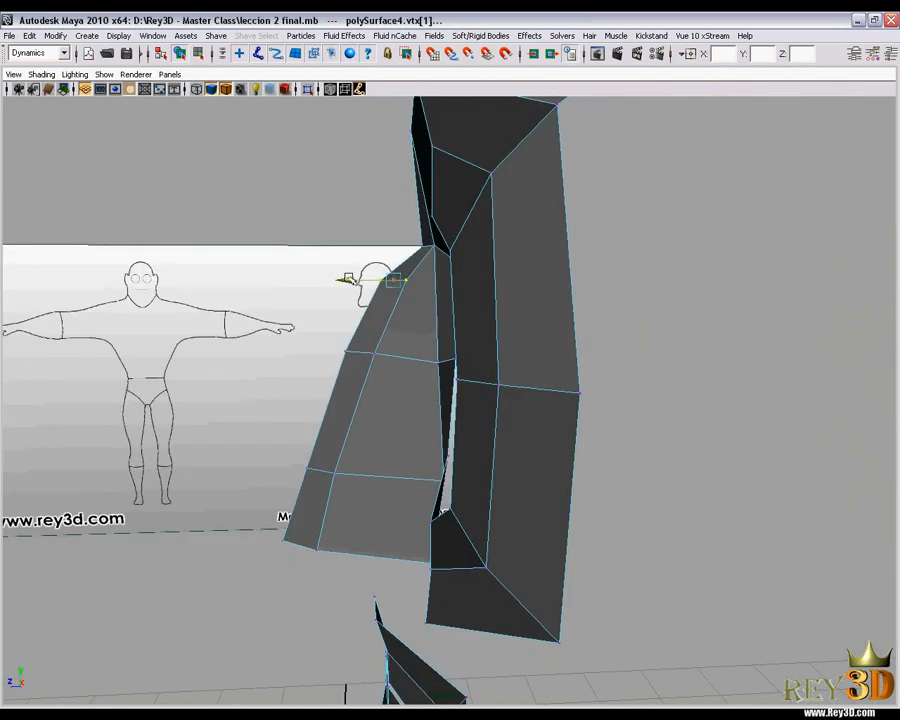
{"action": "left_click_drag", "start_coordinate": [402, 246], "coordinate": [449, 235], "text": "alt"}
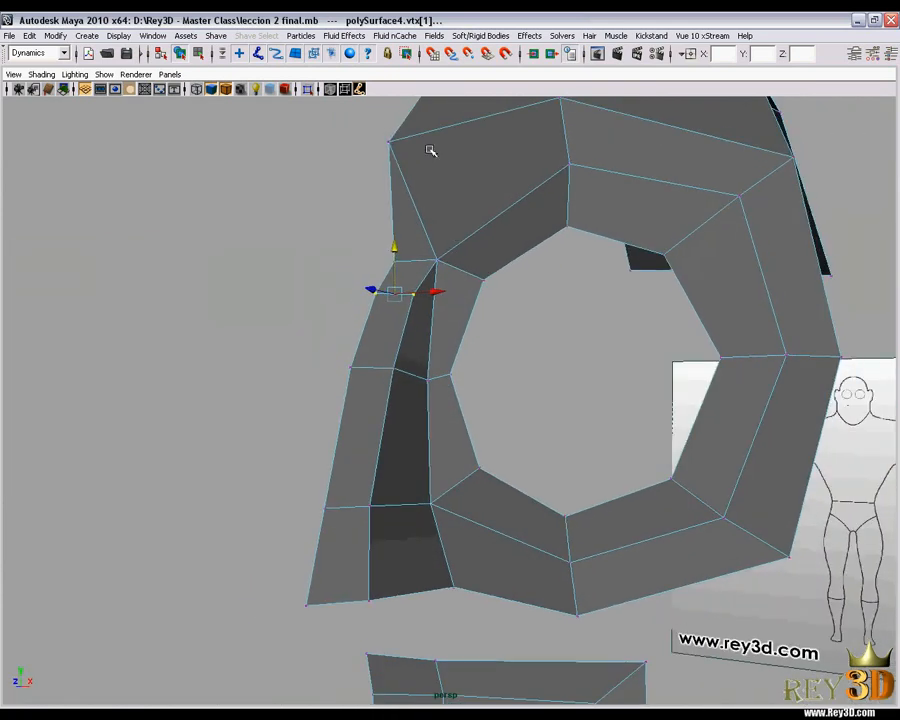
Split a new edge from the inner eye corner vertex up through the forehead strip and delete the diagonal edge beside it.
{"action": "middle_click_drag", "start_coordinate": [460, 225], "coordinate": [437, 308], "text": "alt"}
{"action": "left_click_drag", "start_coordinate": [447, 292], "coordinate": [457, 328], "text": "alt"}
{"action": "right_click_drag", "start_coordinate": [457, 328], "coordinate": [412, 338]}
{"action": "left_click_drag", "start_coordinate": [414, 380], "coordinate": [431, 358], "text": "alt"}
{"action": "right_click_drag", "start_coordinate": [431, 358], "coordinate": [310, 402]}
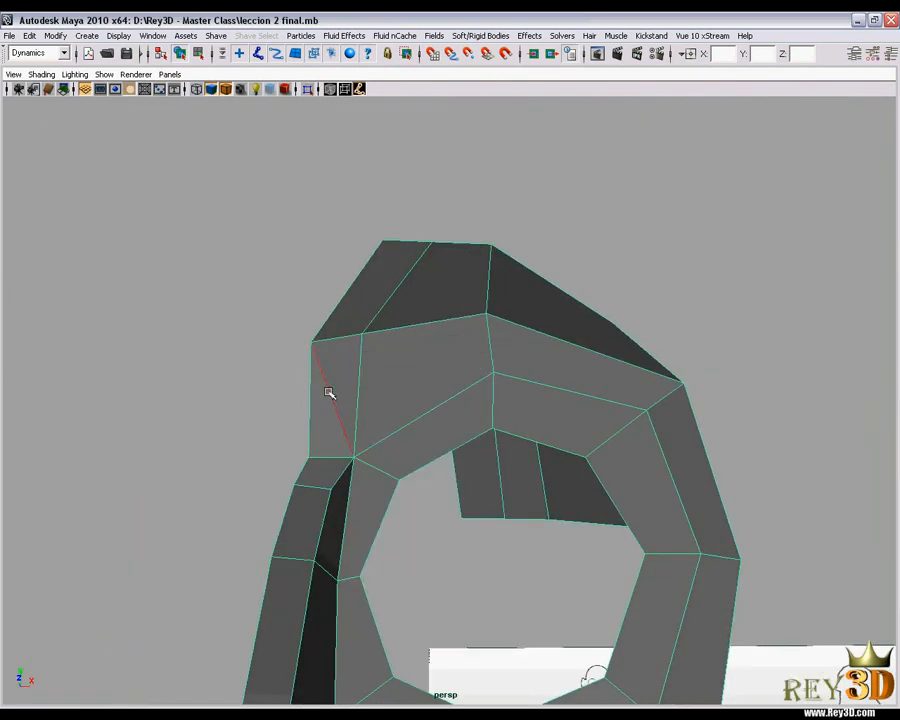
{"action": "middle_click_drag", "start_coordinate": [415, 382], "coordinate": [424, 350], "text": "alt"}
{"action": "right_click_drag", "start_coordinate": [436, 351], "coordinate": [436, 351], "text": "shift"}
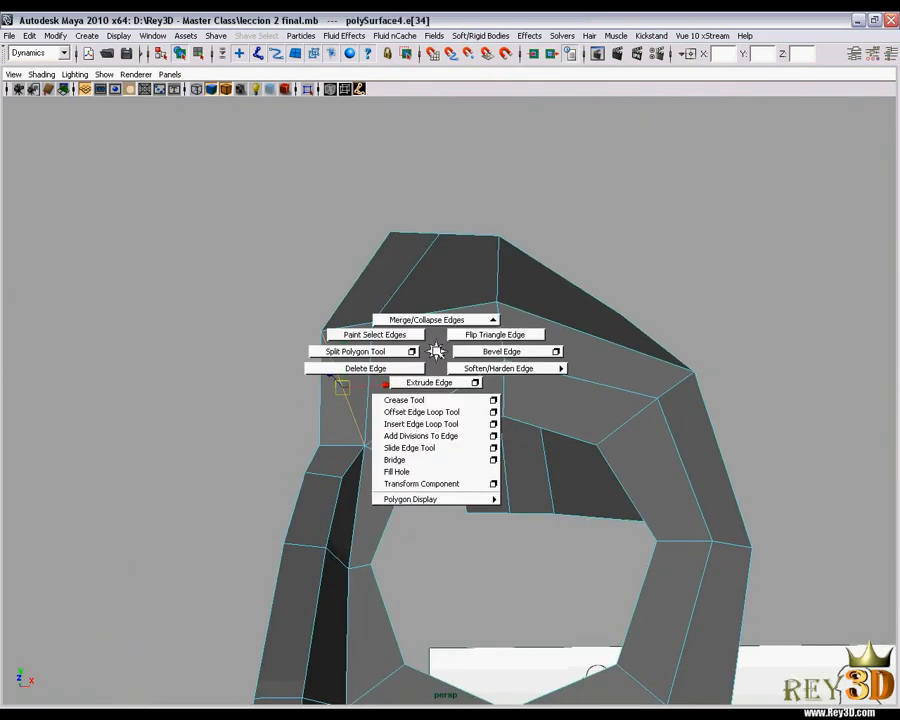
Examine the half-head mesh from several angles, from the forehead down to the mouth.
{"action": "left_click_drag", "start_coordinate": [441, 410], "coordinate": [470, 401], "text": "alt"}
{"action": "scroll", "coordinate": [470, 401], "scroll_direction": "down", "scroll_amount": 2}
{"action": "middle_click_drag", "start_coordinate": [482, 394], "coordinate": [460, 244], "text": "alt"}
{"action": "scroll", "coordinate": [500, 345], "scroll_direction": "down", "scroll_amount": 2}
{"action": "left_click_drag", "start_coordinate": [468, 306], "coordinate": [434, 278], "text": "alt"}
{"action": "scroll", "coordinate": [332, 371], "scroll_direction": "up", "scroll_amount": 2}
{"action": "right_click_drag", "start_coordinate": [476, 183], "coordinate": [518, 165]}
{"action": "left_click_drag", "start_coordinate": [523, 252], "coordinate": [531, 289], "text": "alt"}
{"action": "left_click_drag", "start_coordinate": [612, 264], "coordinate": [521, 354], "text": "alt"}
{"action": "middle_click_drag", "start_coordinate": [521, 354], "coordinate": [519, 296], "text": "alt"}
{"action": "right_click_drag", "start_coordinate": [519, 296], "coordinate": [523, 364], "text": "alt"}
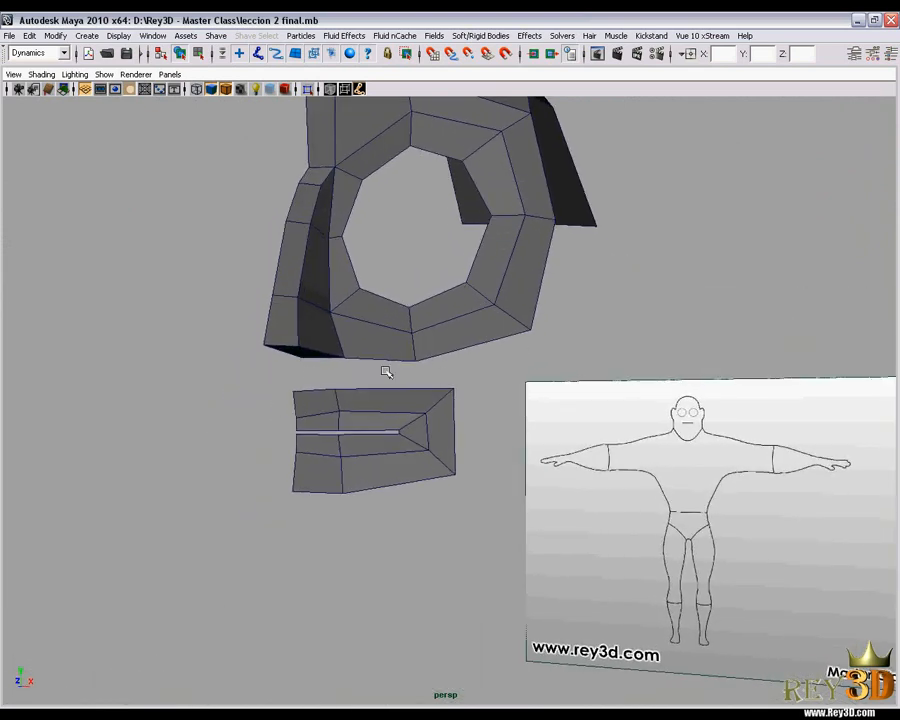
Extrude the mouth mesh's outer border edges and scale them outward in the front view to form a new ring.
{"action": "right_click_drag", "start_coordinate": [425, 367], "coordinate": [466, 372], "text": "alt"}
{"action": "left_click_drag", "start_coordinate": [422, 388], "coordinate": [399, 318], "text": "alt"}
{"action": "left_click_drag", "start_coordinate": [358, 401], "coordinate": [382, 378], "text": "alt"}
{"action": "right_click_drag", "start_coordinate": [382, 376], "coordinate": [410, 356]}
{"action": "left_click", "coordinate": [352, 356]}
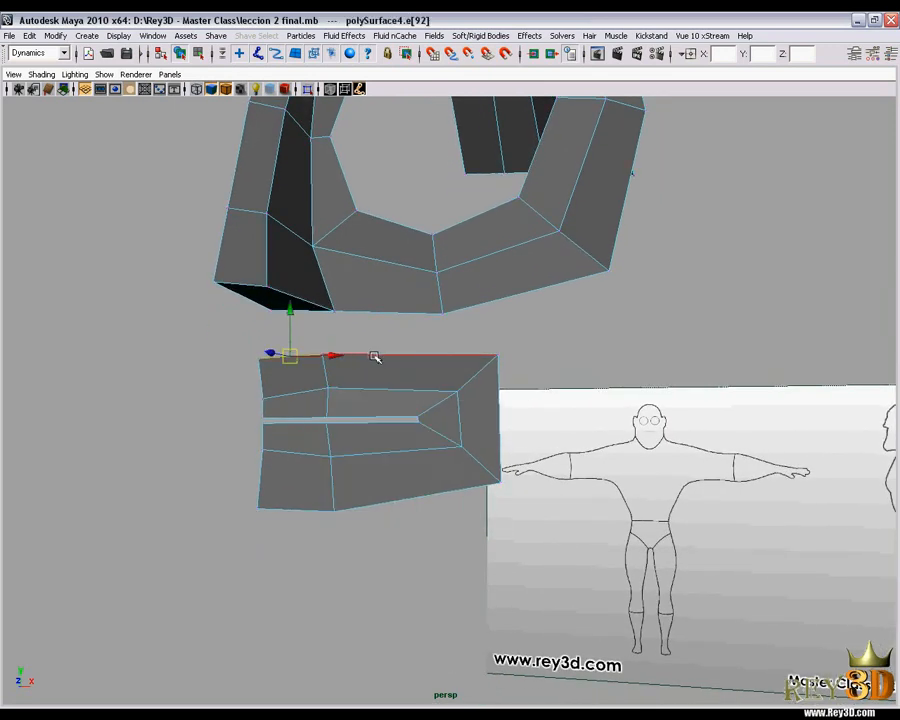
{"action": "left_click", "coordinate": [415, 419]}
{"action": "key", "text": "Down"}
{"action": "key", "text": "Down"}
{"action": "left_click_drag", "start_coordinate": [305, 512], "coordinate": [440, 390], "text": "alt"}
{"action": "right_click_drag", "start_coordinate": [452, 373], "coordinate": [455, 405], "text": "shift"}
{"action": "left_click_drag", "start_coordinate": [388, 420], "coordinate": [436, 457], "text": "alt"}
{"action": "key", "text": "space"}
{"action": "left_click_drag", "start_coordinate": [476, 388], "coordinate": [476, 412]}
{"action": "middle_click_drag", "start_coordinate": [427, 408], "coordinate": [412, 334], "text": "alt"}
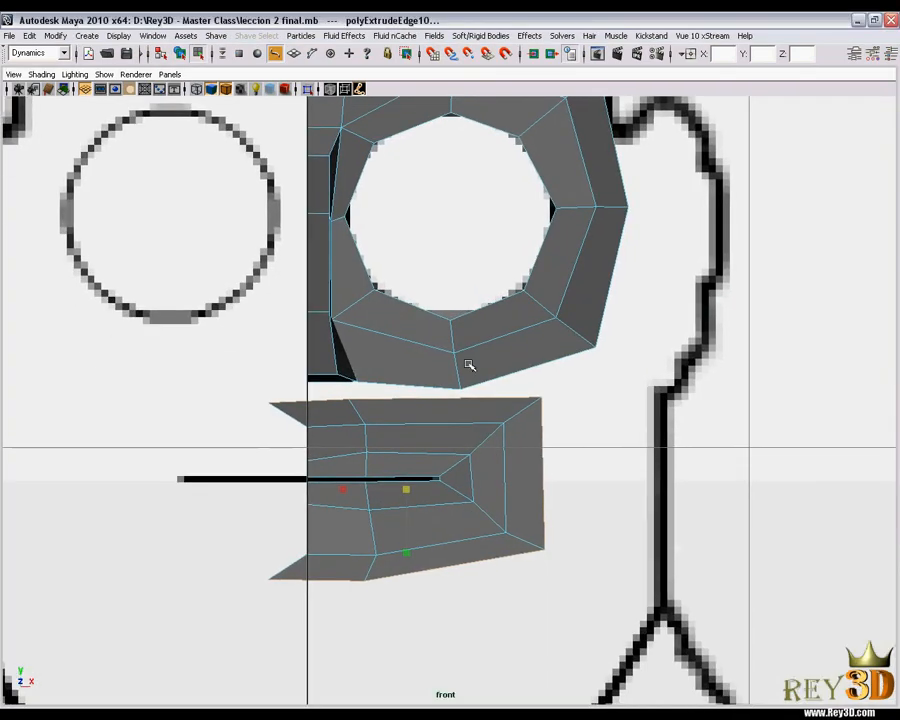
Turn on X-ray shading and move the new ring's upper inner end vertex onto the centre line, just below the nose.
{"action": "left_click", "coordinate": [330, 90]}
{"action": "right_click_drag", "start_coordinate": [490, 418], "coordinate": [455, 418]}
{"action": "right_click_drag", "start_coordinate": [337, 452], "coordinate": [425, 518], "text": "alt"}
{"action": "left_click_drag", "start_coordinate": [176, 396], "coordinate": [222, 420]}
{"action": "right_click_drag", "start_coordinate": [222, 418], "coordinate": [279, 435], "text": "alt"}
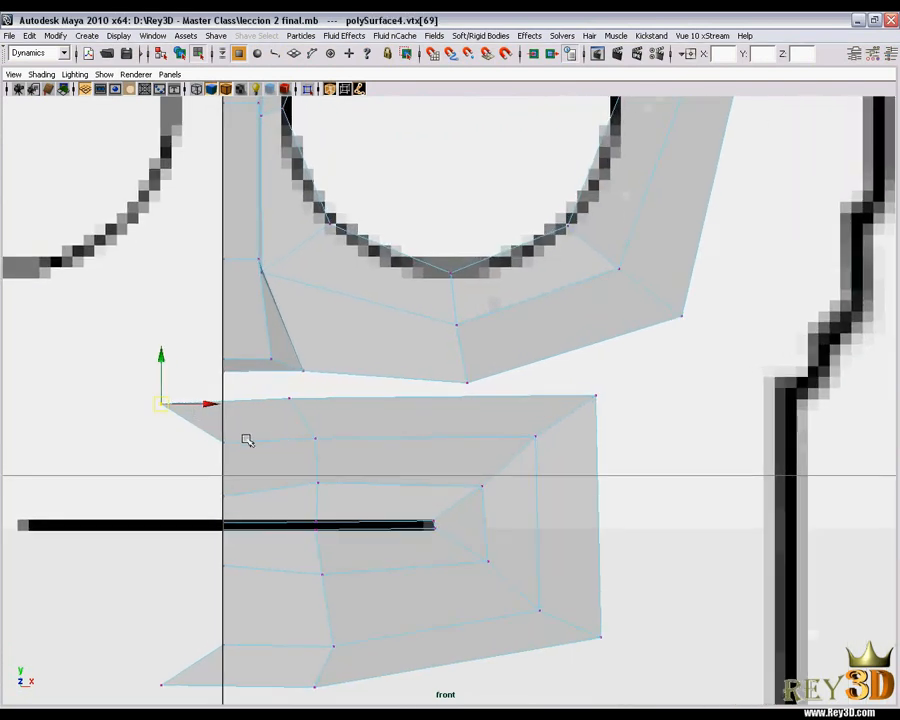
{"action": "left_click_drag", "start_coordinate": [213, 411], "coordinate": [236, 410]}
{"action": "left_click_drag", "start_coordinate": [224, 357], "coordinate": [224, 337]}
Move the next vertex on the ring's upper edge just beneath the nose's lower outer corner.
{"action": "middle_click", "coordinate": [289, 399]}
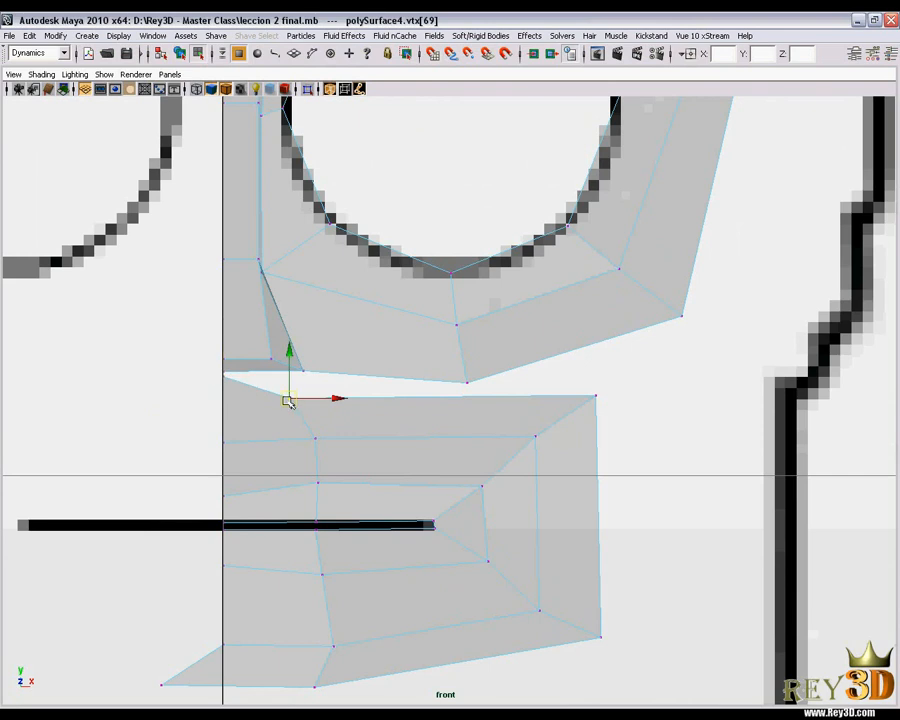
{"action": "middle_click_drag", "start_coordinate": [302, 389], "coordinate": [307, 377]}
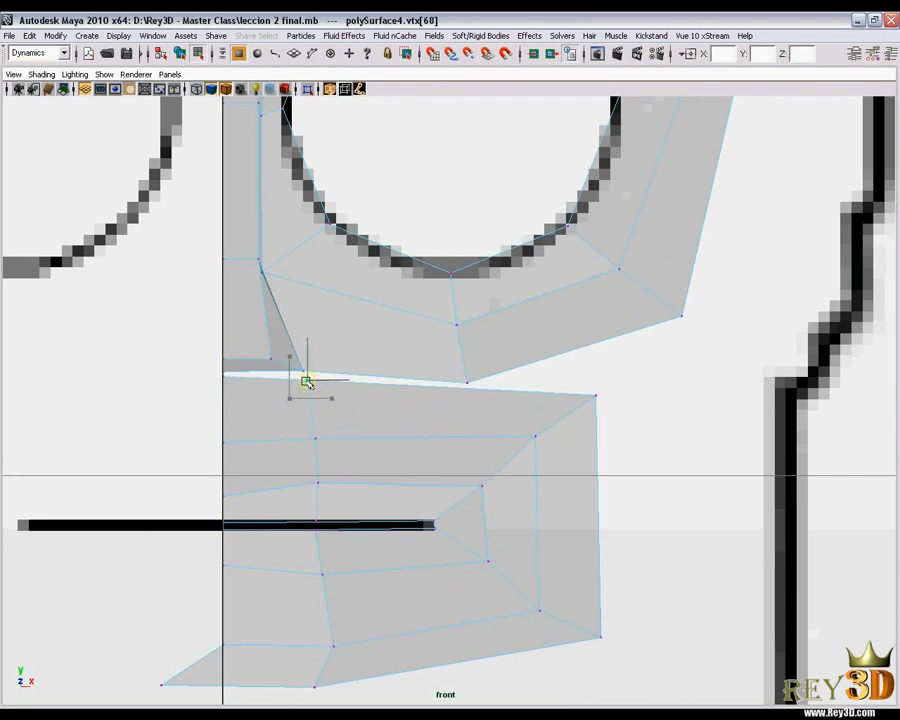
{"action": "middle_click_drag", "start_coordinate": [507, 413], "coordinate": [474, 384], "text": "alt"}
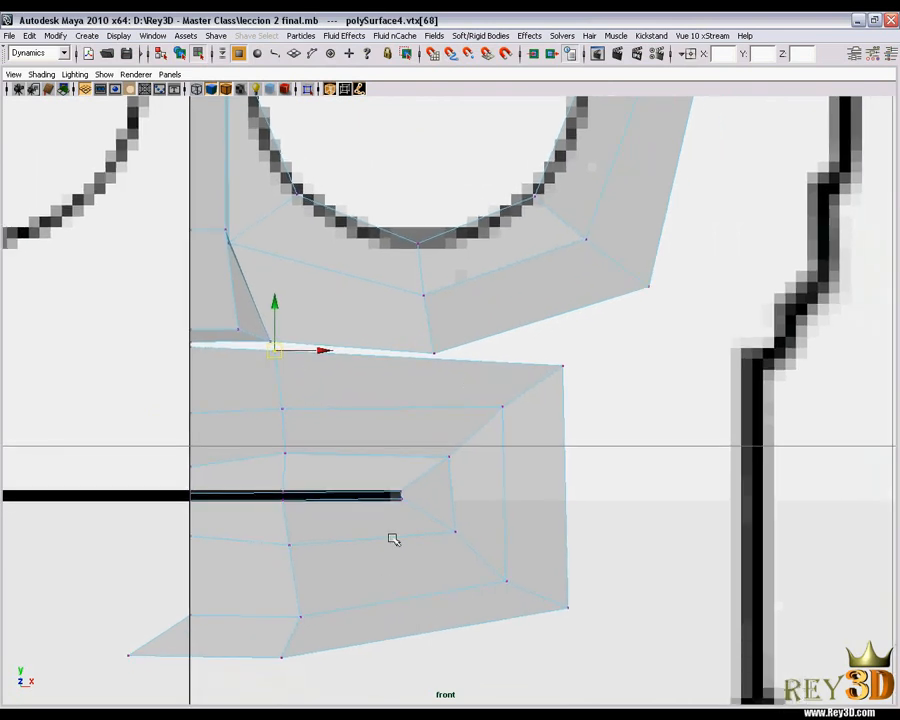
Insert a vertical edge loop through the upper lip rows, ending beneath the eye ring's bottom vertex.
{"action": "middle_click_drag", "start_coordinate": [386, 585], "coordinate": [386, 579], "text": "alt"}
{"action": "left_click_drag", "start_coordinate": [585, 377], "coordinate": [585, 377]}
{"action": "middle_click_drag", "start_coordinate": [485, 457], "coordinate": [479, 445], "text": "alt"}
{"action": "right_click_drag", "start_coordinate": [467, 374], "coordinate": [410, 400]}
{"action": "left_click_drag", "start_coordinate": [399, 391], "coordinate": [396, 389]}
{"action": "right_click_drag", "start_coordinate": [492, 391], "coordinate": [474, 376]}
Move the upper lip's new loop vertices and the neighbouring inner-column vertex slightly up to round the lip rows.
{"action": "key", "text": "w"}
{"action": "scroll", "coordinate": [453, 413], "scroll_direction": "up", "scroll_amount": 1}
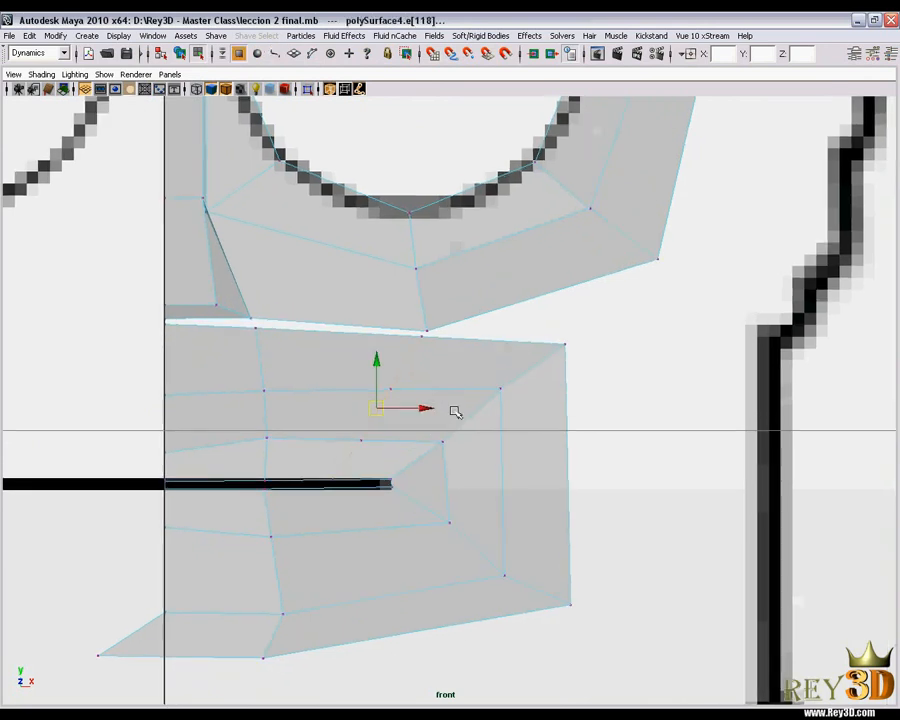
{"action": "scroll", "coordinate": [381, 410], "scroll_direction": "up", "scroll_amount": 1}
{"action": "left_click", "coordinate": [351, 441]}
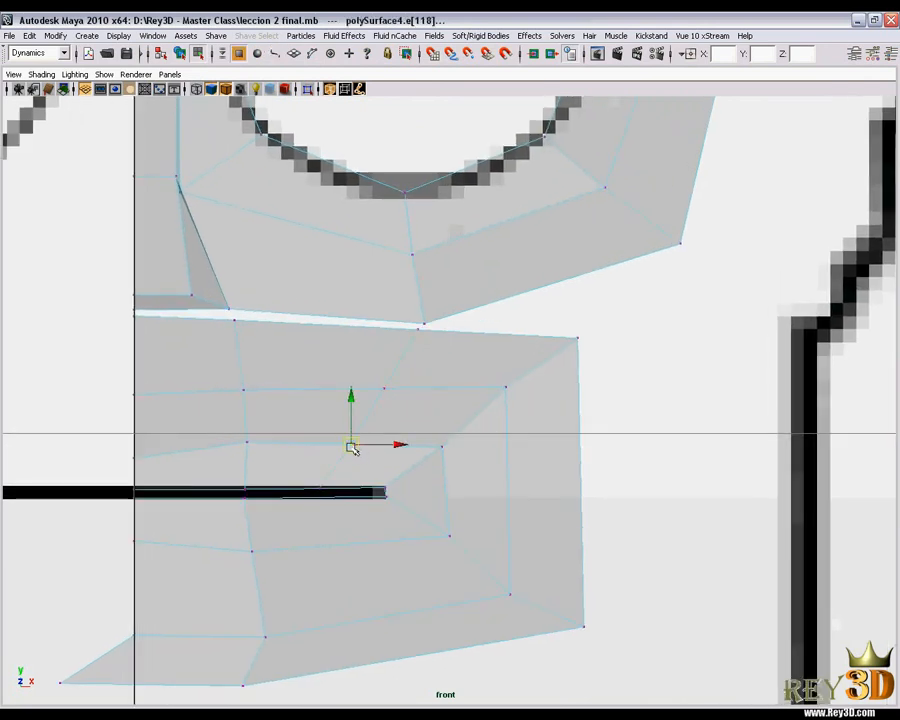
{"action": "left_click_drag", "start_coordinate": [403, 400], "coordinate": [403, 400]}
{"action": "left_click_drag", "start_coordinate": [384, 388], "coordinate": [378, 380]}
{"action": "left_click", "coordinate": [243, 389]}
{"action": "left_click_drag", "start_coordinate": [243, 390], "coordinate": [245, 383]}
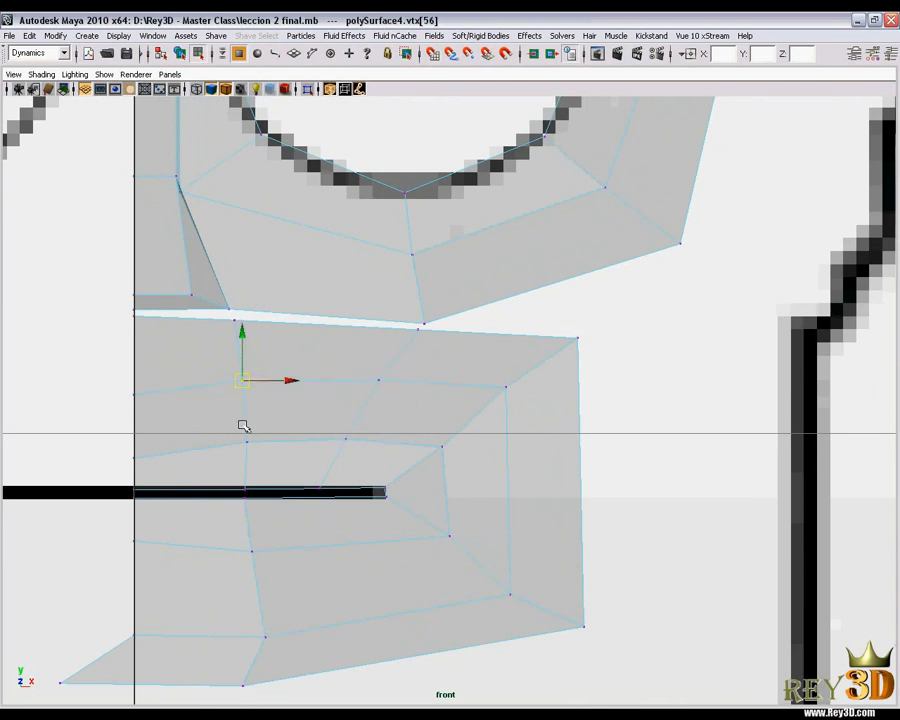
Move the lower lip row's centre and neighbouring vertices slightly down to thicken the lower lip.
{"action": "middle_click_drag", "start_coordinate": [253, 512], "coordinate": [256, 397], "text": "alt"}
{"action": "left_click", "coordinate": [134, 426]}
{"action": "left_click_drag", "start_coordinate": [129, 390], "coordinate": [138, 402]}
{"action": "left_click", "coordinate": [255, 436]}
{"action": "left_click_drag", "start_coordinate": [257, 432], "coordinate": [260, 444]}
{"action": "mouse_move", "coordinate": [430, 412]}
{"action": "left_mouse_down"}
{"action": "mouse_move", "coordinate": [472, 438]}
{"action": "mouse_move", "coordinate": [457, 425]}
{"action": "left_mouse_up"}
{"action": "scroll", "coordinate": [466, 454], "scroll_direction": "down", "scroll_amount": 3}
{"action": "scroll", "coordinate": [466, 454], "scroll_direction": "up", "scroll_amount": 3}
Move the outer ring's lower inner end vertex onto the centre line and lower it.
{"action": "left_click_drag", "start_coordinate": [52, 518], "coordinate": [117, 577]}
{"action": "middle_click_drag", "start_coordinate": [189, 519], "coordinate": [221, 486], "text": "alt"}
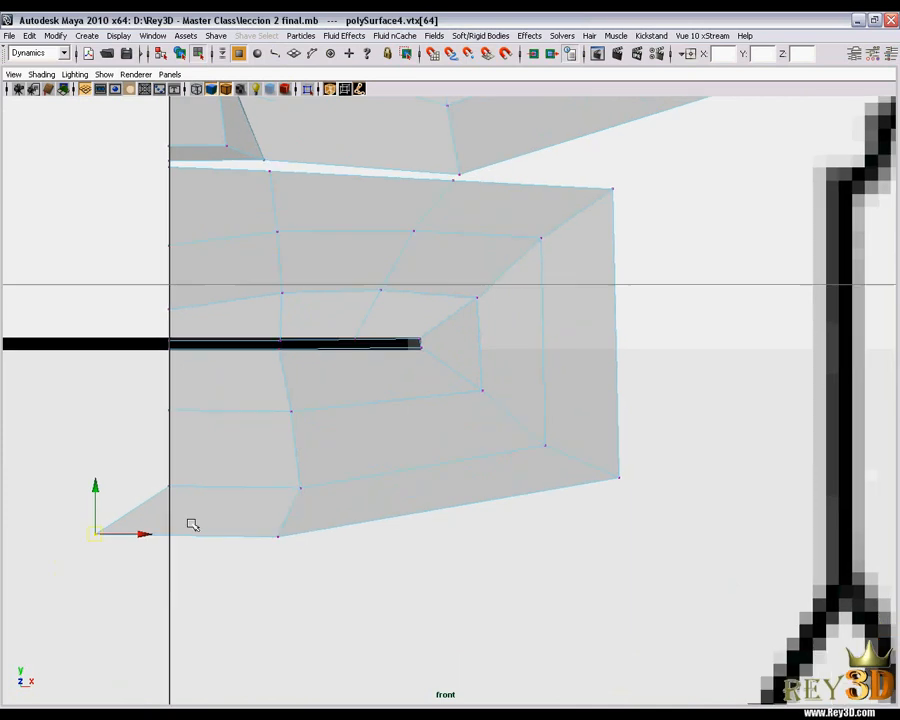
{"action": "left_click_drag", "start_coordinate": [146, 533], "coordinate": [163, 531]}
{"action": "left_click_drag", "start_coordinate": [169, 487], "coordinate": [169, 507]}
Move the outer ring's lower vertices down toward the chin and its lower corner out toward the jaw.
{"action": "left_click_drag", "start_coordinate": [251, 526], "coordinate": [301, 589]}
{"action": "scroll", "coordinate": [378, 572], "scroll_direction": "down", "scroll_amount": 10}
{"action": "scroll", "coordinate": [283, 428], "scroll_direction": "up", "scroll_amount": 10}
{"action": "middle_click_drag", "start_coordinate": [365, 463], "coordinate": [403, 397], "text": "alt"}
{"action": "scroll", "coordinate": [480, 430], "scroll_direction": "up", "scroll_amount": 1}
{"action": "right_click_drag", "start_coordinate": [560, 467], "coordinate": [600, 480], "text": "alt"}
{"action": "middle_click_drag", "start_coordinate": [498, 430], "coordinate": [527, 389], "text": "alt"}
{"action": "left_click_drag", "start_coordinate": [332, 358], "coordinate": [311, 458]}
{"action": "left_click", "coordinate": [385, 358]}
{"action": "left_click_drag", "start_coordinate": [388, 348], "coordinate": [423, 458]}
{"action": "middle_click_drag", "start_coordinate": [509, 393], "coordinate": [471, 435], "text": "alt"}
{"action": "left_click_drag", "start_coordinate": [478, 317], "coordinate": [528, 400]}
{"action": "left_click_drag", "start_coordinate": [489, 337], "coordinate": [530, 404]}
Move the next inner ring's lower corner, middle and centre vertices down to space them evenly within the chin.
{"action": "left_click", "coordinate": [450, 318]}
{"action": "left_click_drag", "start_coordinate": [456, 317], "coordinate": [472, 348]}
{"action": "left_click", "coordinate": [335, 342]}
{"action": "left_click_drag", "start_coordinate": [338, 343], "coordinate": [362, 401]}
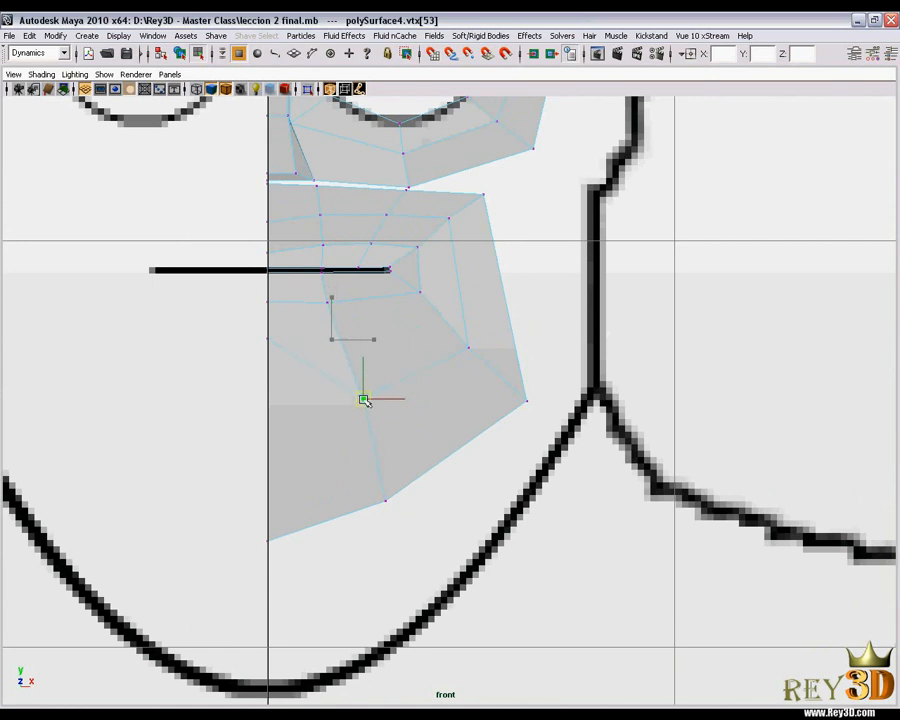
{"action": "left_click_drag", "start_coordinate": [249, 335], "coordinate": [301, 375]}
{"action": "left_click_drag", "start_coordinate": [269, 296], "coordinate": [272, 372]}
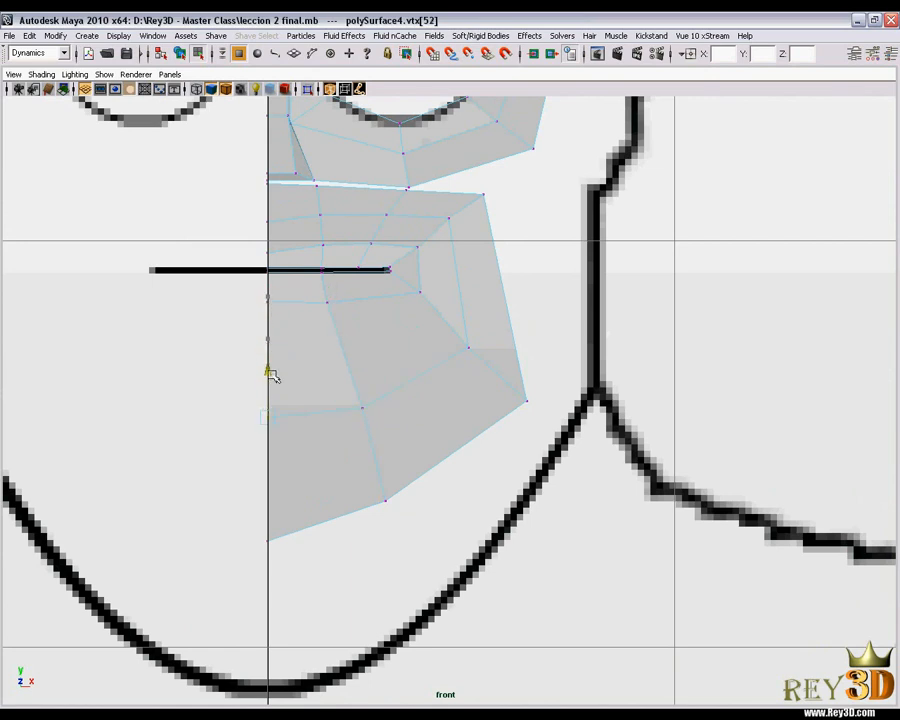
Move the outer ring's lower corner vertex slightly farther out toward the jaw outline.
{"action": "middle_click_drag", "start_coordinate": [468, 347], "coordinate": [418, 404], "text": "alt"}
{"action": "left_click_drag", "start_coordinate": [466, 432], "coordinate": [482, 460]}
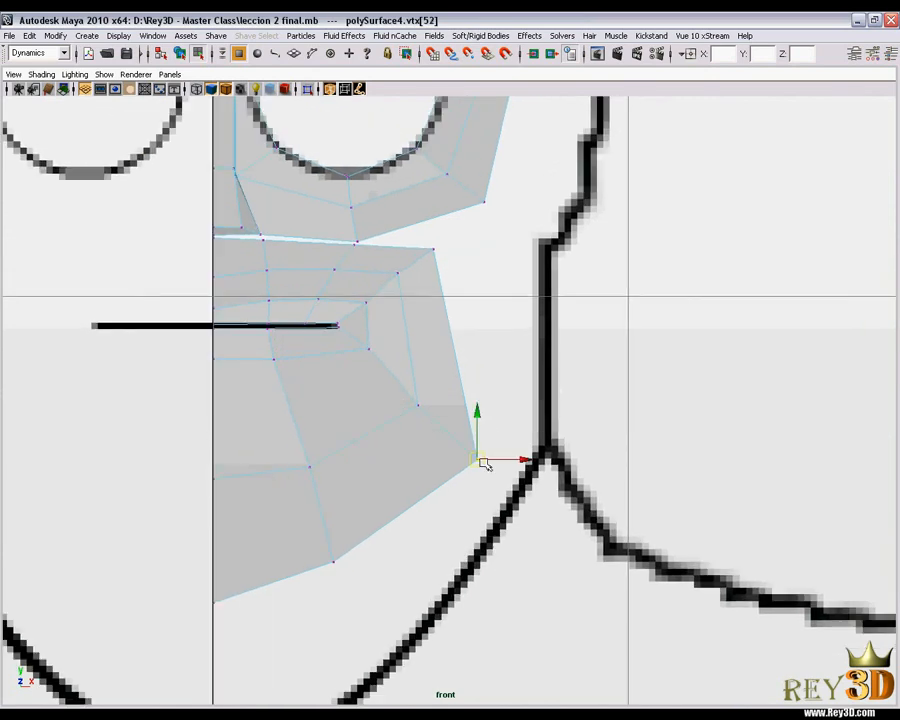
{"action": "scroll", "coordinate": [484, 378], "scroll_direction": "down", "scroll_amount": 6}
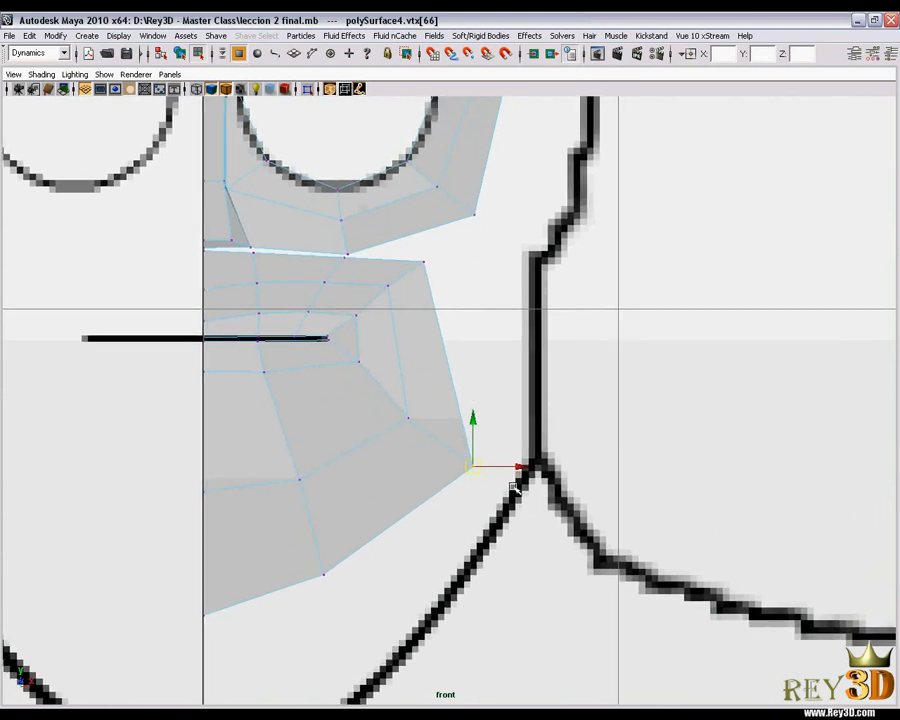
{"action": "scroll", "coordinate": [498, 373], "scroll_direction": "up", "scroll_amount": 6}
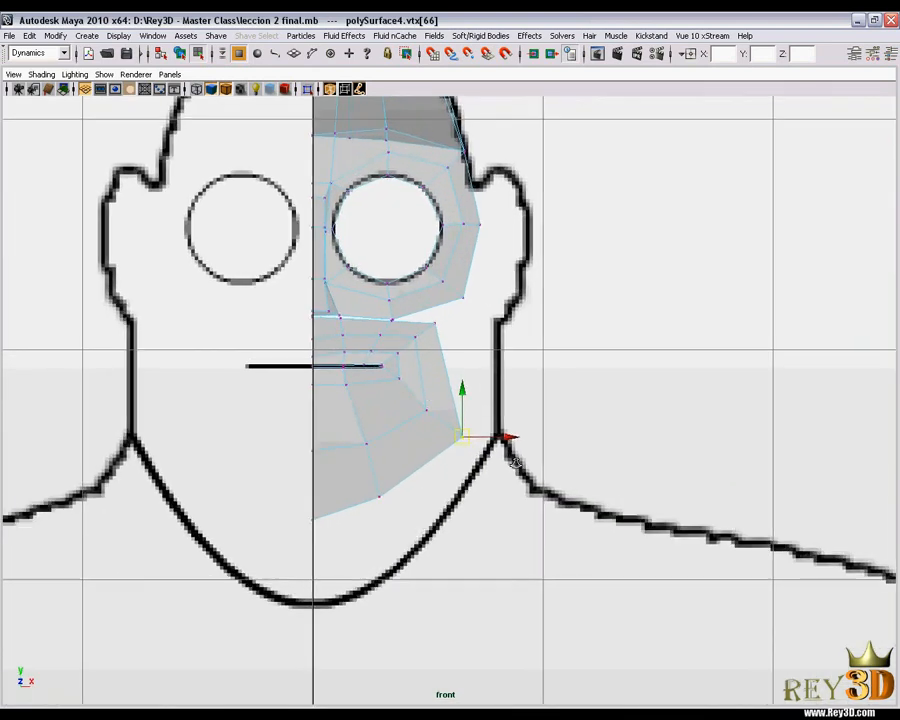
Move the outer ring's upper corner vertex up and outward on the cheek, and shift the inner ring's matching corner outward.
{"action": "scroll", "coordinate": [464, 402], "scroll_direction": "up", "scroll_amount": 3}
{"action": "left_click", "coordinate": [429, 315]}
{"action": "left_click_drag", "start_coordinate": [412, 297], "coordinate": [450, 273]}
{"action": "left_click", "coordinate": [361, 323]}
{"action": "left_click_drag", "start_coordinate": [370, 328], "coordinate": [381, 327]}
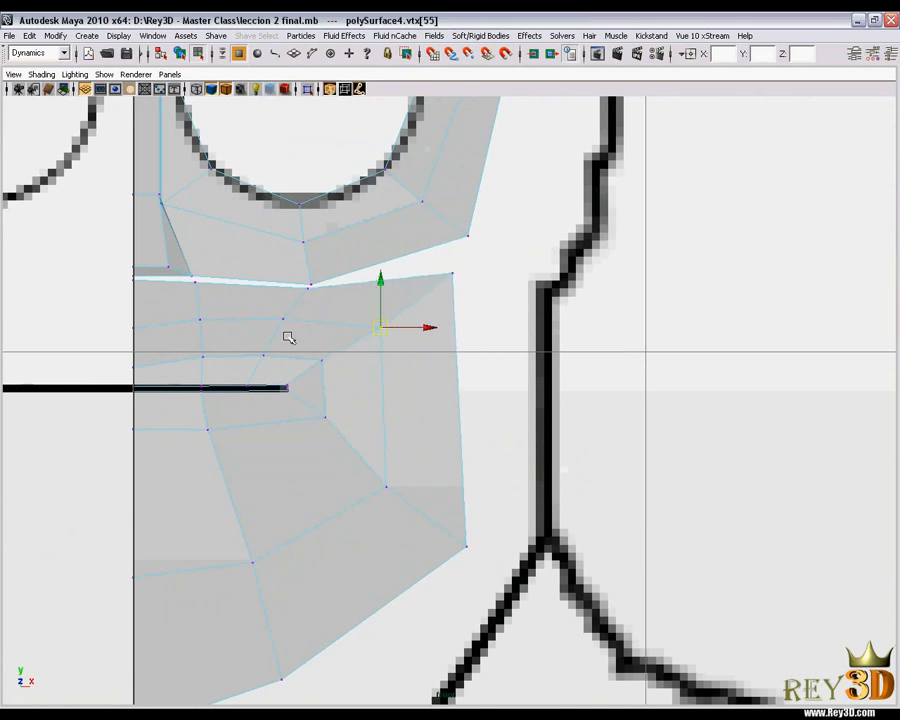
Move the innermost mouth ring's lower corner, middle and centre vertices down toward the chin.
{"action": "left_click", "coordinate": [323, 416]}
{"action": "left_click_drag", "start_coordinate": [328, 416], "coordinate": [342, 434]}
{"action": "left_click", "coordinate": [209, 432]}
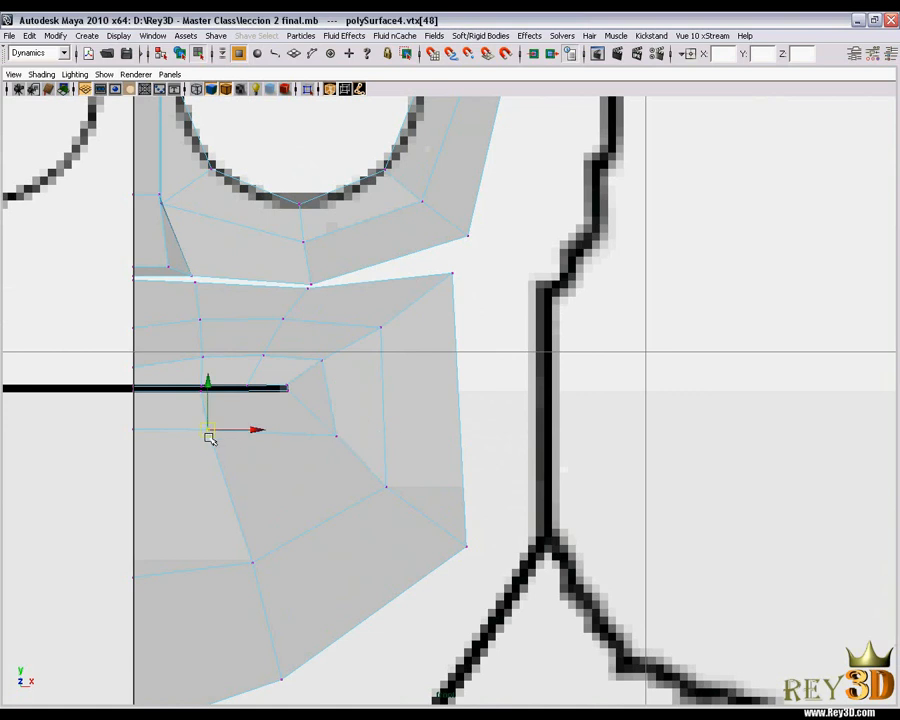
{"action": "left_click_drag", "start_coordinate": [221, 467], "coordinate": [227, 481]}
{"action": "left_click_drag", "start_coordinate": [108, 420], "coordinate": [138, 402]}
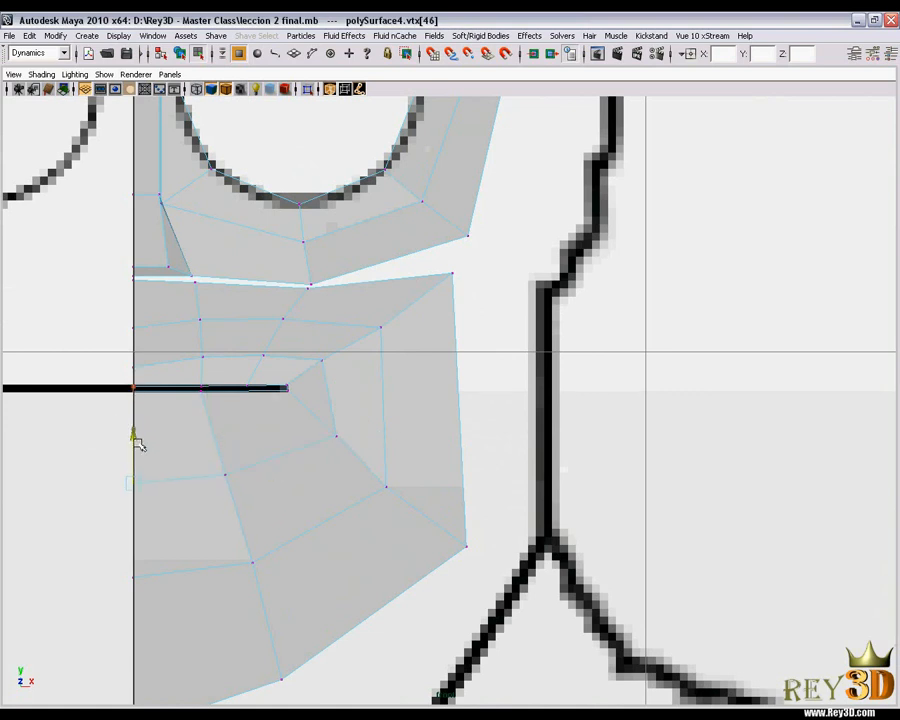
Move the innermost mouth ring's upper corner outward, raise its upper vertices, and lift the next ring's upper centre vertex.
{"action": "mouse_move", "coordinate": [322, 421]}
{"action": "right_mouse_down", "text": "alt"}
{"action": "mouse_move", "coordinate": [307, 420]}
{"action": "mouse_move", "coordinate": [326, 422]}
{"action": "right_mouse_up", "text": "alt"}
{"action": "left_click", "coordinate": [330, 428]}
{"action": "left_click_drag", "start_coordinate": [328, 370], "coordinate": [328, 371]}
{"action": "left_click_drag", "start_coordinate": [319, 359], "coordinate": [333, 357]}
{"action": "mouse_move", "coordinate": [245, 343]}
{"action": "left_mouse_down"}
{"action": "mouse_move", "coordinate": [265, 361]}
{"action": "mouse_move", "coordinate": [261, 350]}
{"action": "left_mouse_up"}
{"action": "mouse_move", "coordinate": [189, 348]}
{"action": "left_mouse_down"}
{"action": "mouse_move", "coordinate": [208, 366]}
{"action": "mouse_move", "coordinate": [195, 349]}
{"action": "left_mouse_up"}
{"action": "left_click", "coordinate": [128, 360]}
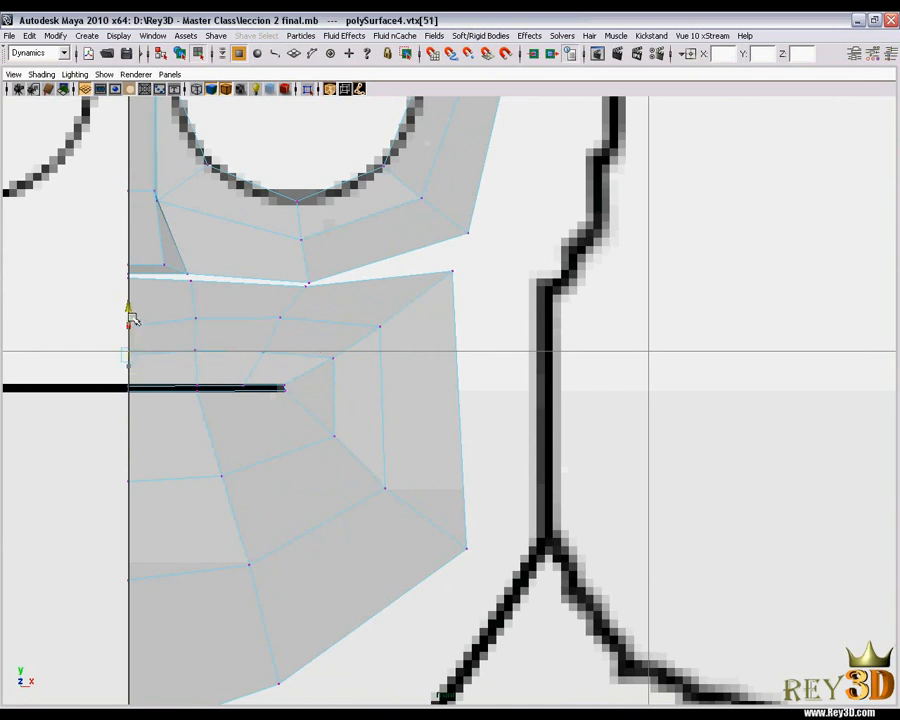
{"action": "left_click", "coordinate": [128, 320]}
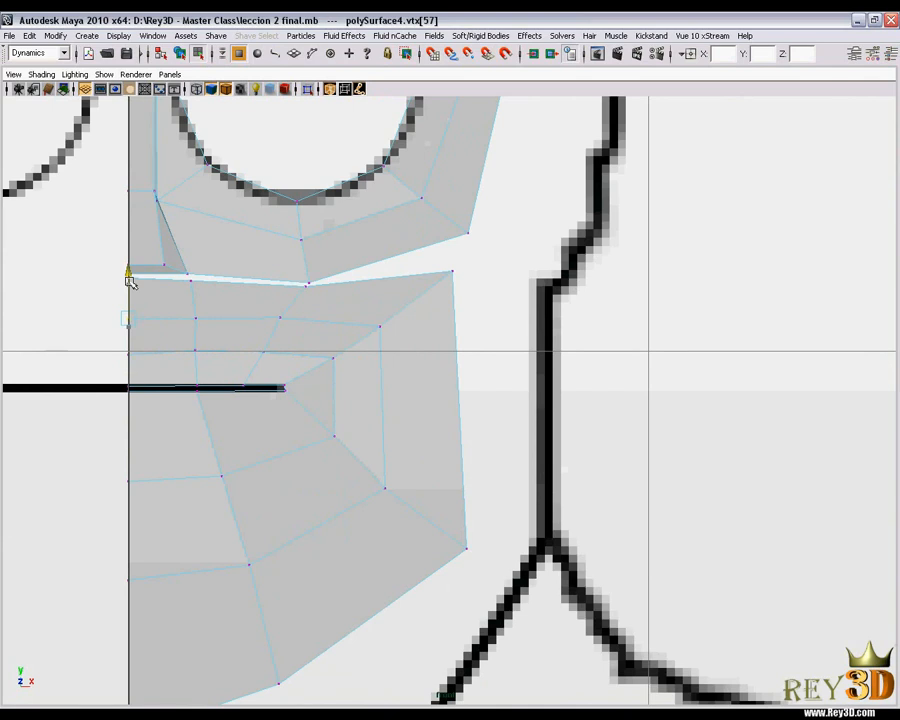
{"action": "left_click_drag", "start_coordinate": [289, 330], "coordinate": [289, 331]}
{"action": "middle_click_drag", "start_coordinate": [374, 312], "coordinate": [385, 328]}
Cut a new edge across the eye ring's lower outer segment, from the eye opening to the ring's outer border.
{"action": "key", "text": "g"}
{"action": "middle_click_drag", "start_coordinate": [458, 354], "coordinate": [444, 380], "text": "alt"}
{"action": "right_click_drag", "start_coordinate": [262, 350], "coordinate": [324, 378], "text": "alt"}
{"action": "scroll", "coordinate": [380, 330], "scroll_direction": "down", "scroll_amount": 5}
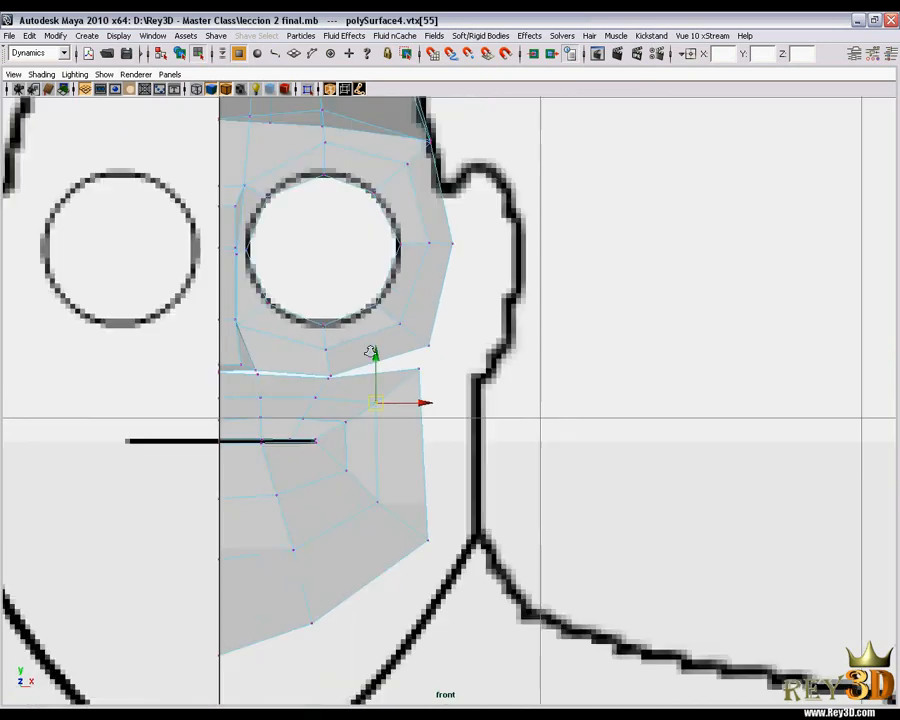
{"action": "scroll", "coordinate": [510, 422], "scroll_direction": "up", "scroll_amount": 2}
{"action": "scroll", "coordinate": [400, 362], "scroll_direction": "up", "scroll_amount": 2}
{"action": "middle_click_drag", "start_coordinate": [461, 347], "coordinate": [463, 308], "text": "alt"}
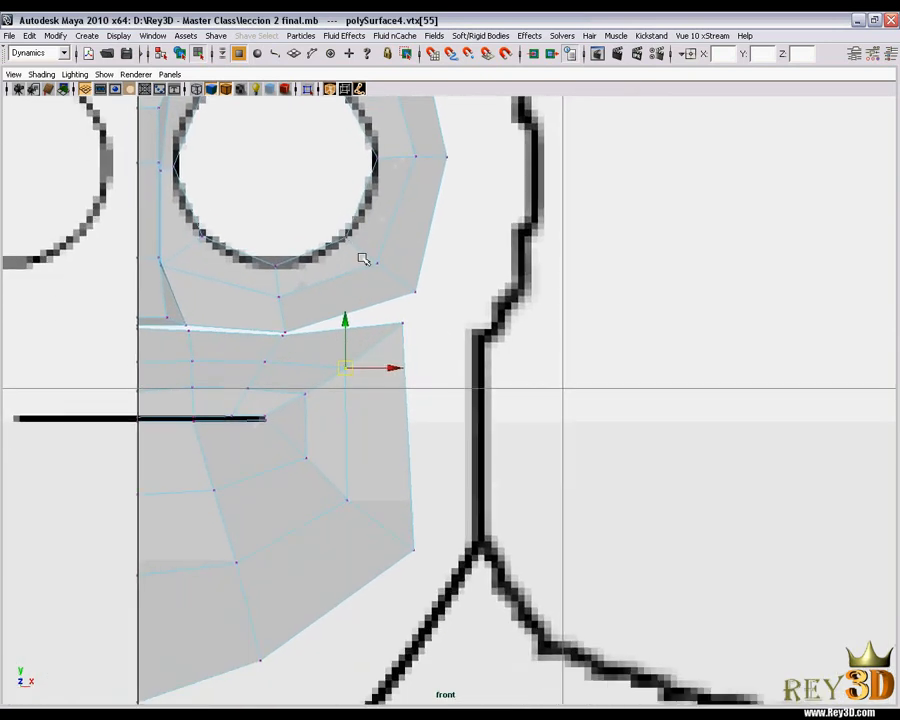
{"action": "mouse_move", "coordinate": [370, 316]}
{"action": "middle_mouse_down", "text": "alt"}
{"action": "mouse_move", "coordinate": [372, 255]}
{"action": "mouse_move", "coordinate": [372, 342]}
{"action": "middle_mouse_up", "text": "alt"}
{"action": "right_click_drag", "start_coordinate": [342, 255], "coordinate": [376, 260]}
{"action": "left_click", "coordinate": [360, 319]}
{"action": "key", "text": "w"}
Move the mouth mesh's upper outer corner vertex onto the new cut's end on the eye ring's border.
{"action": "right_click_drag", "start_coordinate": [367, 321], "coordinate": [430, 370], "text": "alt"}
{"action": "left_click", "coordinate": [401, 326]}
{"action": "left_click_drag", "start_coordinate": [407, 331], "coordinate": [352, 316]}
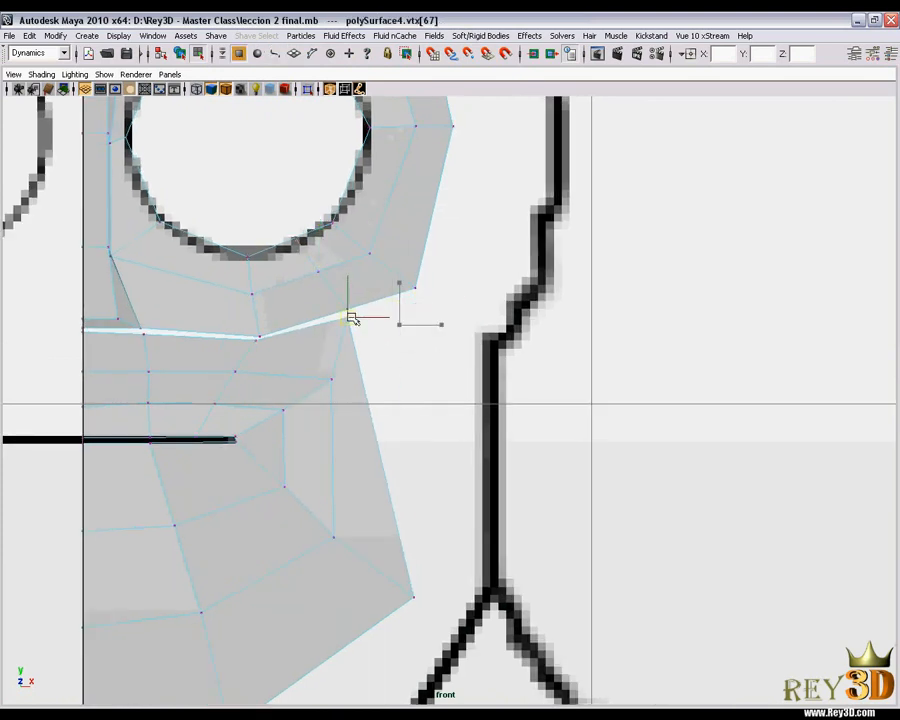
Shift the two inner mouth rings' upper corner vertices inward and up to line up with the moved outer corner.
{"action": "left_click", "coordinate": [333, 380]}
{"action": "left_click_drag", "start_coordinate": [333, 380], "coordinate": [315, 372]}
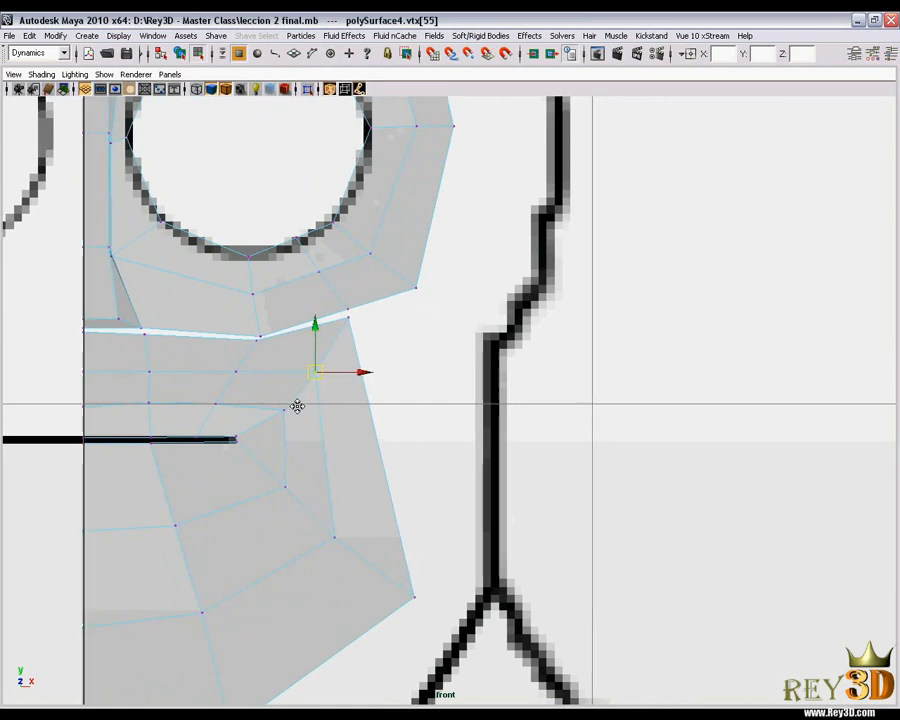
{"action": "middle_click_drag", "start_coordinate": [268, 402], "coordinate": [290, 371], "text": "alt"}
{"action": "left_click", "coordinate": [307, 381]}
{"action": "left_click_drag", "start_coordinate": [307, 381], "coordinate": [300, 379]}
{"action": "middle_click_drag", "start_coordinate": [297, 391], "coordinate": [305, 386], "text": "alt"}
{"action": "left_click", "coordinate": [347, 341]}
{"action": "left_click", "coordinate": [343, 339]}
Try to place the mouth mesh's upper outer corner at the eye ring's lower outer corner.
{"action": "left_click", "coordinate": [383, 285]}
{"action": "mouse_move", "coordinate": [447, 272]}
{"action": "middle_mouse_down"}
{"action": "mouse_move", "coordinate": [444, 262]}
{"action": "mouse_move", "coordinate": [453, 261]}
{"action": "middle_mouse_up"}
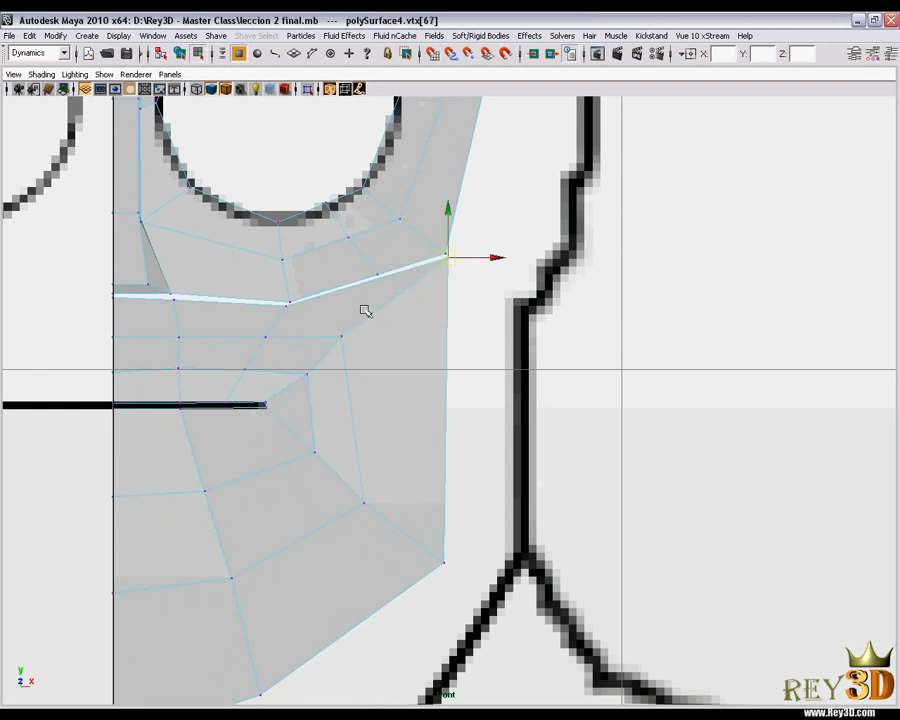
{"action": "mouse_move", "coordinate": [430, 336]}
{"action": "right_mouse_down", "text": "alt"}
{"action": "mouse_move", "coordinate": [402, 335]}
{"action": "mouse_move", "coordinate": [418, 335]}
{"action": "right_mouse_up", "text": "alt"}
{"action": "middle_click_drag", "start_coordinate": [423, 337], "coordinate": [408, 293], "text": "alt"}
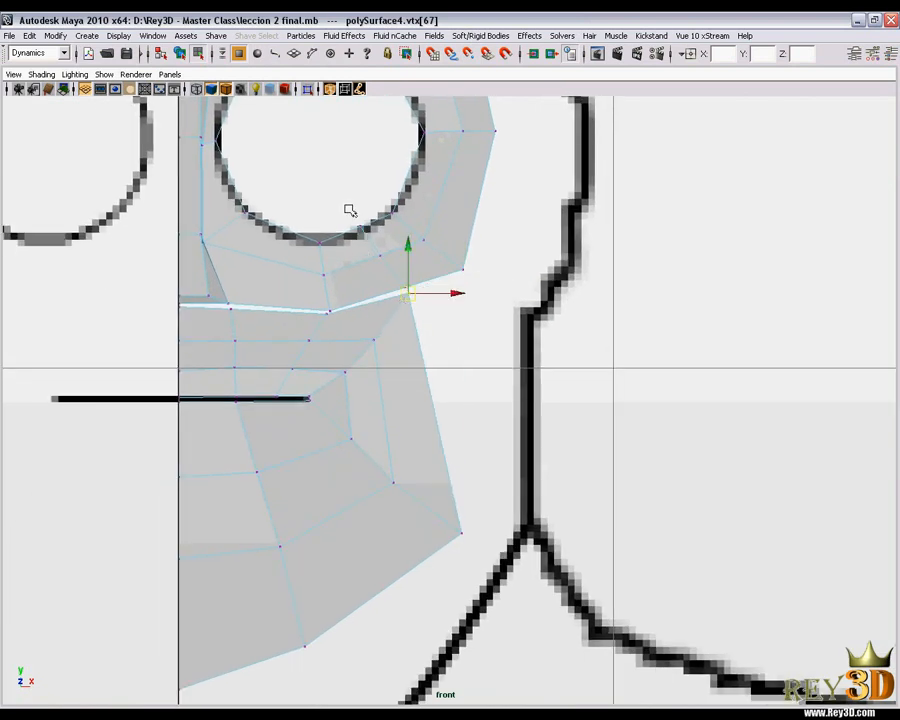
Examine how the cheek and mouth topology fits the front reference drawing.
{"action": "right_click_drag", "start_coordinate": [437, 292], "coordinate": [377, 364], "text": "alt"}
{"action": "middle_click_drag", "start_coordinate": [388, 322], "coordinate": [390, 327], "text": "alt"}
{"action": "right_click_drag", "start_coordinate": [398, 330], "coordinate": [468, 388], "text": "alt"}
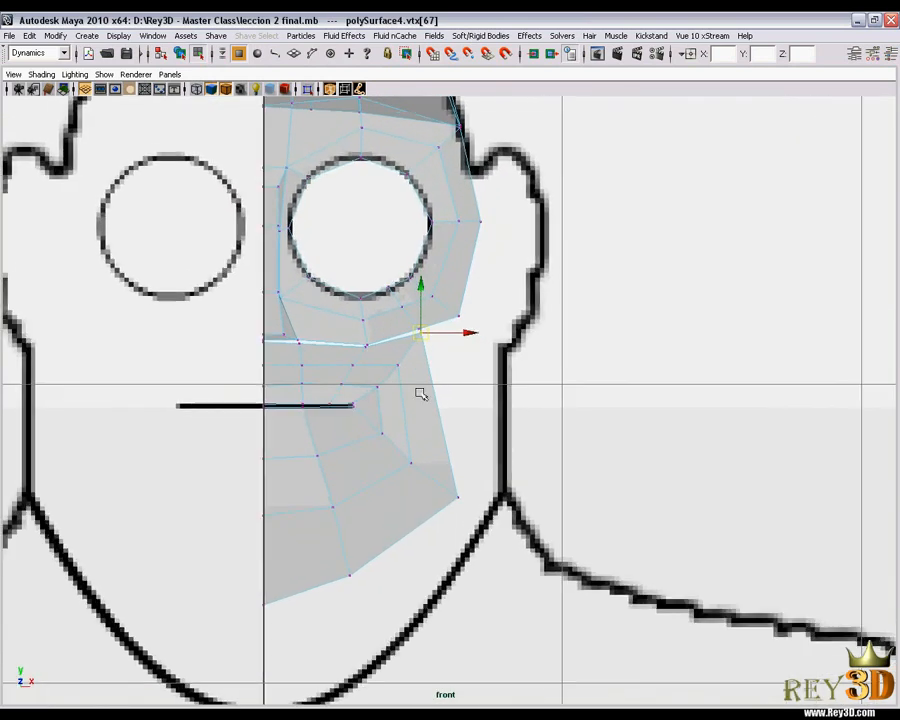
{"action": "middle_click_drag", "start_coordinate": [468, 388], "coordinate": [474, 364], "text": "alt"}
{"action": "right_click_drag", "start_coordinate": [420, 360], "coordinate": [461, 396], "text": "alt"}
{"action": "right_click_drag", "start_coordinate": [402, 390], "coordinate": [436, 416], "text": "alt"}
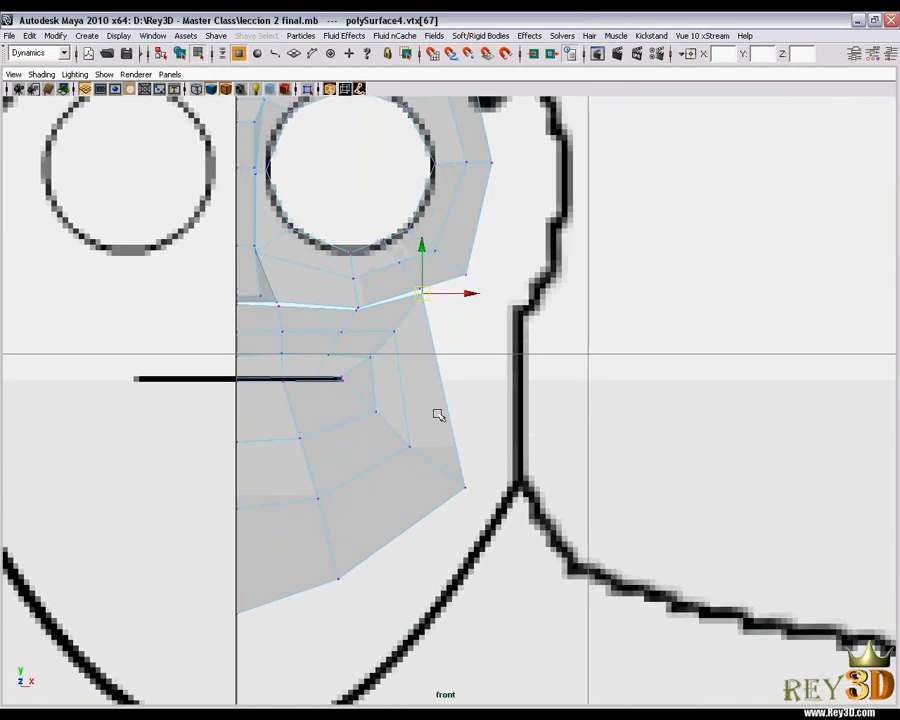
{"action": "middle_click_drag", "start_coordinate": [436, 416], "coordinate": [422, 404], "text": "alt"}
{"action": "left_click", "coordinate": [373, 331]}
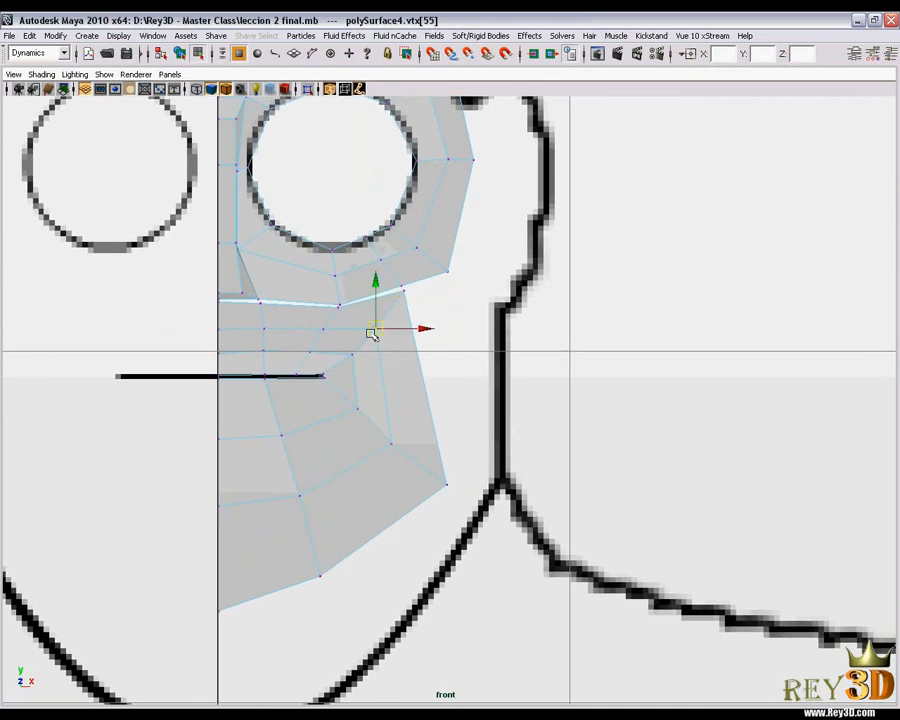
{"action": "mouse_move", "coordinate": [432, 363]}
{"action": "right_mouse_down", "text": "alt"}
{"action": "mouse_move", "coordinate": [406, 351]}
{"action": "mouse_move", "coordinate": [441, 368]}
{"action": "right_mouse_up", "text": "alt"}
{"action": "right_click_drag", "start_coordinate": [460, 321], "coordinate": [438, 318], "text": "alt"}
Examine the half face in perspective and side views, comparing the mouth area with the profile reference.
{"action": "key", "text": "space"}
{"action": "left_click_drag", "start_coordinate": [513, 361], "coordinate": [541, 363]}
{"action": "middle_click_drag", "start_coordinate": [464, 398], "coordinate": [457, 196], "text": "alt"}
{"action": "middle_click_drag", "start_coordinate": [492, 432], "coordinate": [530, 252], "text": "alt"}
{"action": "right_click_drag", "start_coordinate": [512, 366], "coordinate": [472, 379], "text": "alt"}
{"action": "middle_click_drag", "start_coordinate": [476, 353], "coordinate": [482, 292], "text": "alt"}
{"action": "key", "text": "space"}
{"action": "middle_click_drag", "start_coordinate": [312, 374], "coordinate": [275, 404], "text": "alt"}
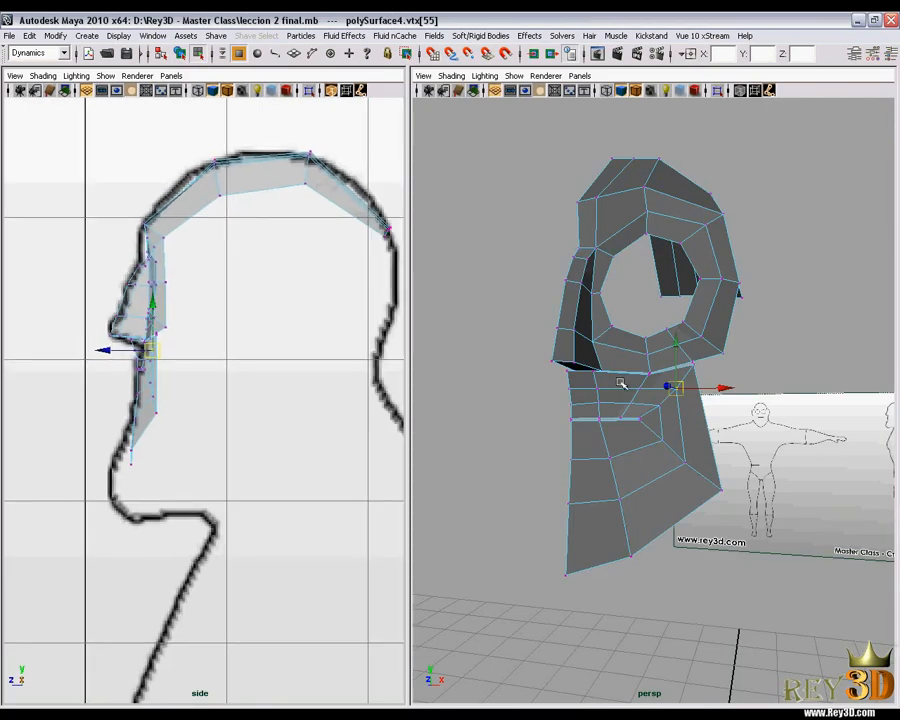
{"action": "left_click_drag", "start_coordinate": [620, 382], "coordinate": [570, 383], "text": "alt"}
{"action": "middle_click_drag", "start_coordinate": [259, 382], "coordinate": [301, 392], "text": "alt"}
{"action": "right_click_drag", "start_coordinate": [263, 364], "coordinate": [305, 368], "text": "alt"}
{"action": "middle_click_drag", "start_coordinate": [308, 370], "coordinate": [294, 390], "text": "alt"}
{"action": "right_click_drag", "start_coordinate": [222, 415], "coordinate": [266, 418], "text": "alt"}
{"action": "middle_click_drag", "start_coordinate": [268, 418], "coordinate": [291, 414], "text": "alt"}
{"action": "left_click_drag", "start_coordinate": [664, 403], "coordinate": [683, 405], "text": "alt"}
{"action": "right_click_drag", "start_coordinate": [683, 405], "coordinate": [673, 383], "text": "alt"}
{"action": "middle_click_drag", "start_coordinate": [581, 474], "coordinate": [621, 453], "text": "alt"}
Align the centreline vertices below the mouth with the side profile and pull the lowest one forward to the chin outline.
{"action": "left_click_drag", "start_coordinate": [505, 380], "coordinate": [564, 577]}
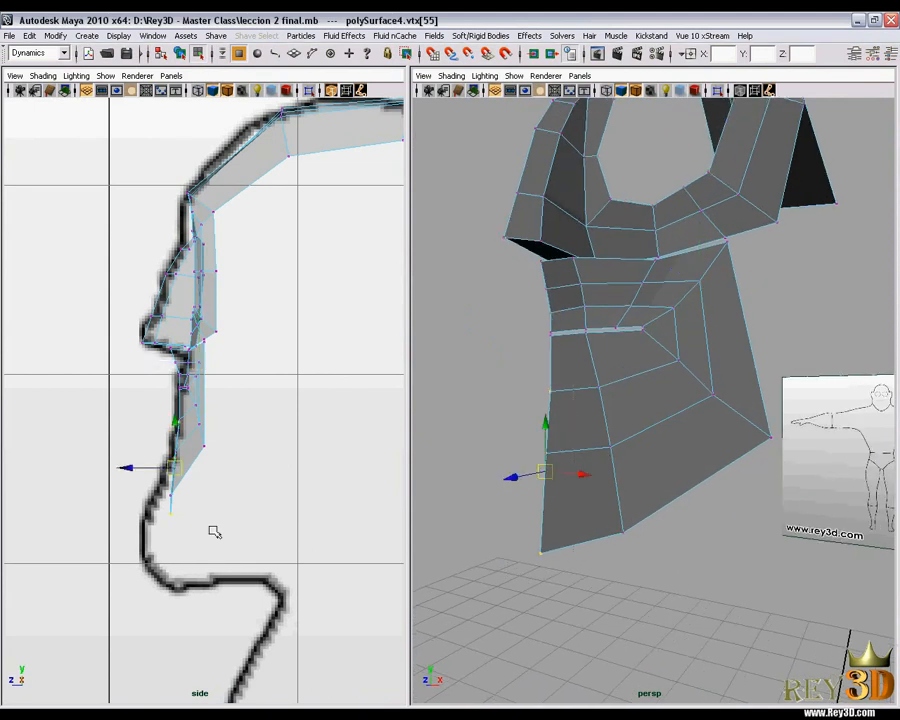
{"action": "middle_click_drag", "start_coordinate": [132, 483], "coordinate": [156, 472], "text": "alt"}
{"action": "right_click_drag", "start_coordinate": [156, 472], "coordinate": [165, 474], "text": "alt"}
{"action": "left_click_drag", "start_coordinate": [153, 459], "coordinate": [145, 458]}
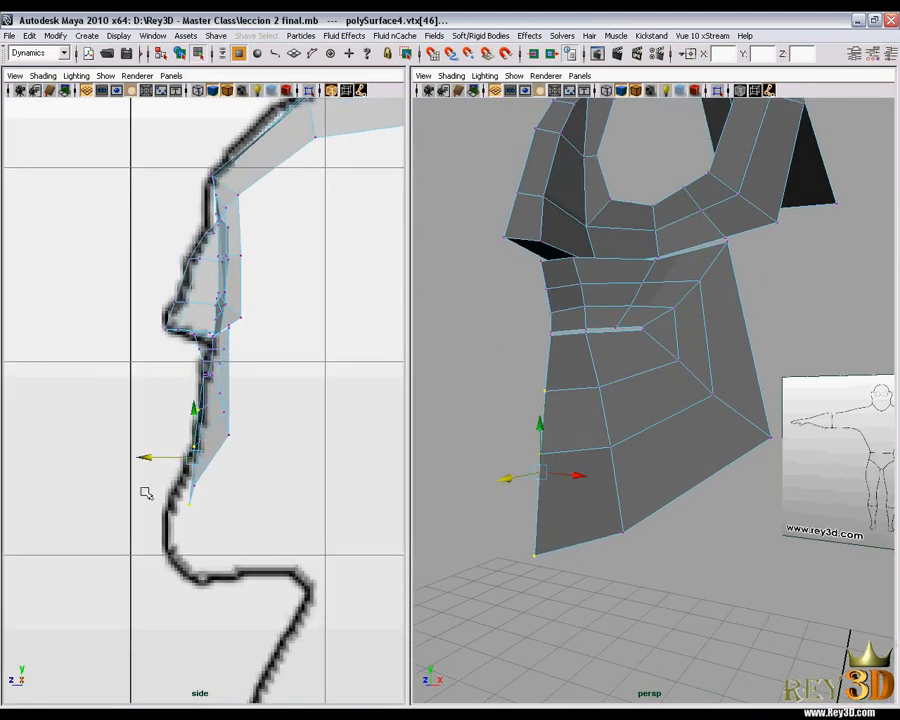
{"action": "middle_click_drag", "start_coordinate": [145, 490], "coordinate": [173, 468], "text": "alt"}
{"action": "left_click_drag", "start_coordinate": [167, 439], "coordinate": [171, 433]}
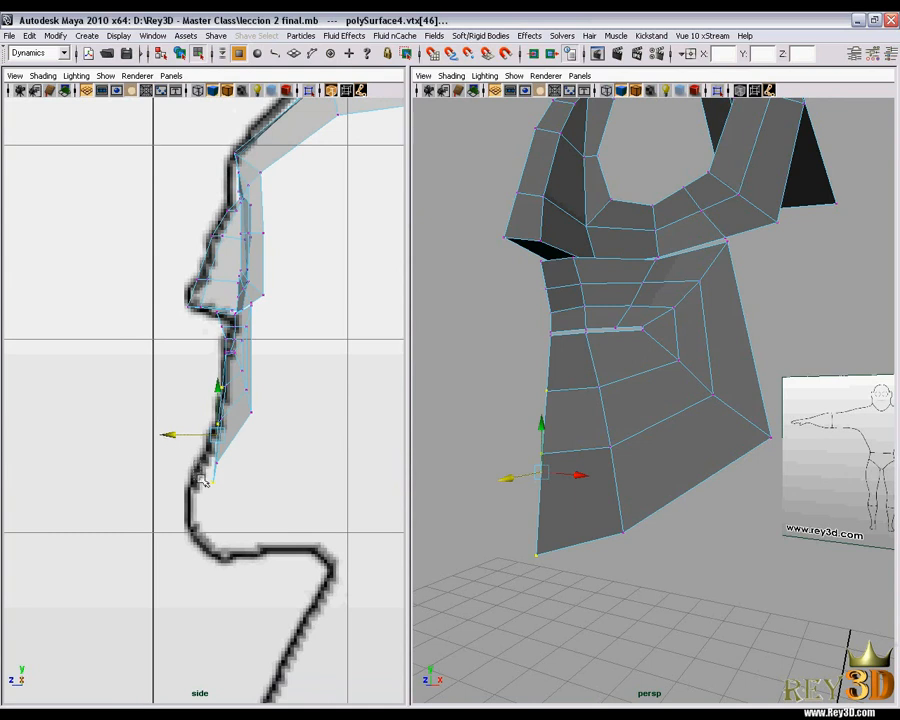
{"action": "left_click_drag", "start_coordinate": [207, 487], "coordinate": [216, 495]}
{"action": "mouse_move", "coordinate": [160, 481]}
{"action": "left_mouse_down"}
{"action": "mouse_move", "coordinate": [169, 482]}
{"action": "mouse_move", "coordinate": [152, 483]}
{"action": "left_mouse_up"}
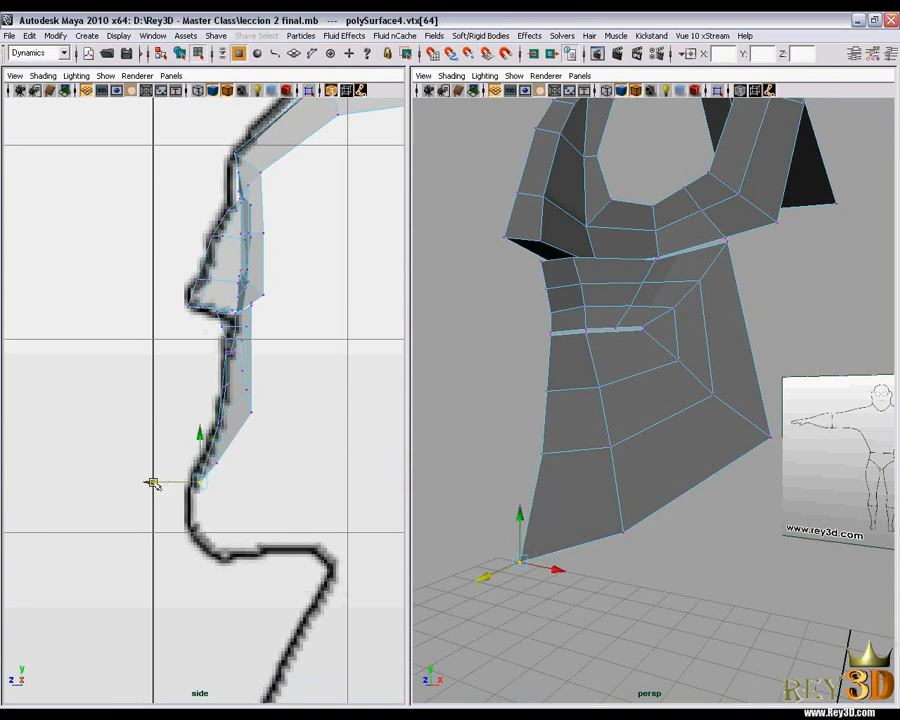
Move the three mouth rings' lower corner vertices slightly forward in the side view.
{"action": "left_click_drag", "start_coordinate": [558, 394], "coordinate": [587, 389], "text": "alt"}
{"action": "left_click_drag", "start_coordinate": [641, 535], "coordinate": [642, 536]}
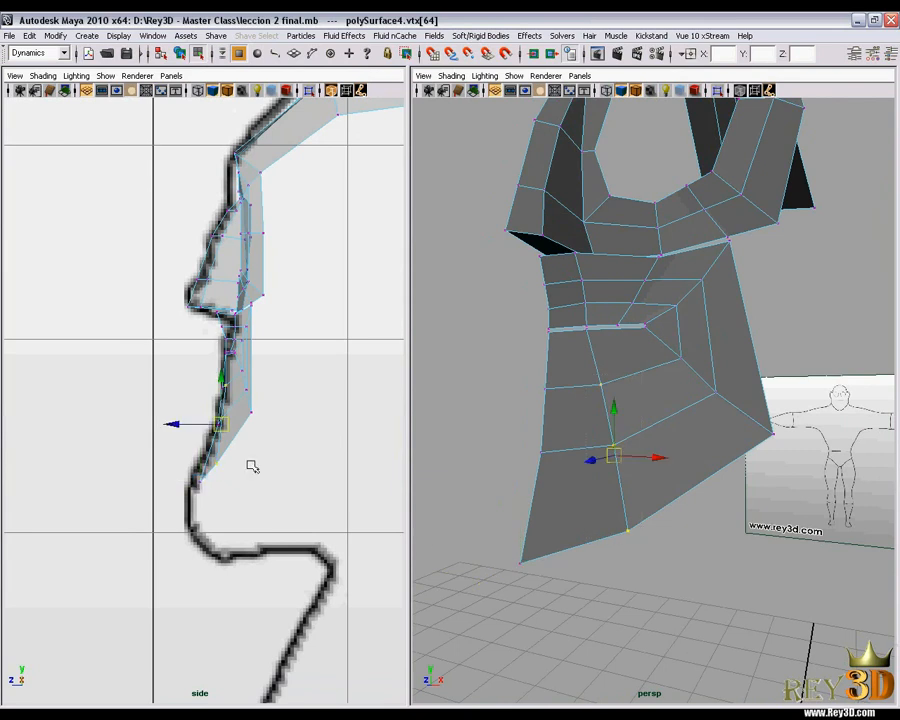
{"action": "scroll", "coordinate": [282, 477], "scroll_direction": "up", "scroll_amount": 2}
{"action": "middle_click_drag", "start_coordinate": [273, 468], "coordinate": [247, 465], "text": "alt"}
{"action": "left_click_drag", "start_coordinate": [729, 394], "coordinate": [703, 394], "text": "alt"}
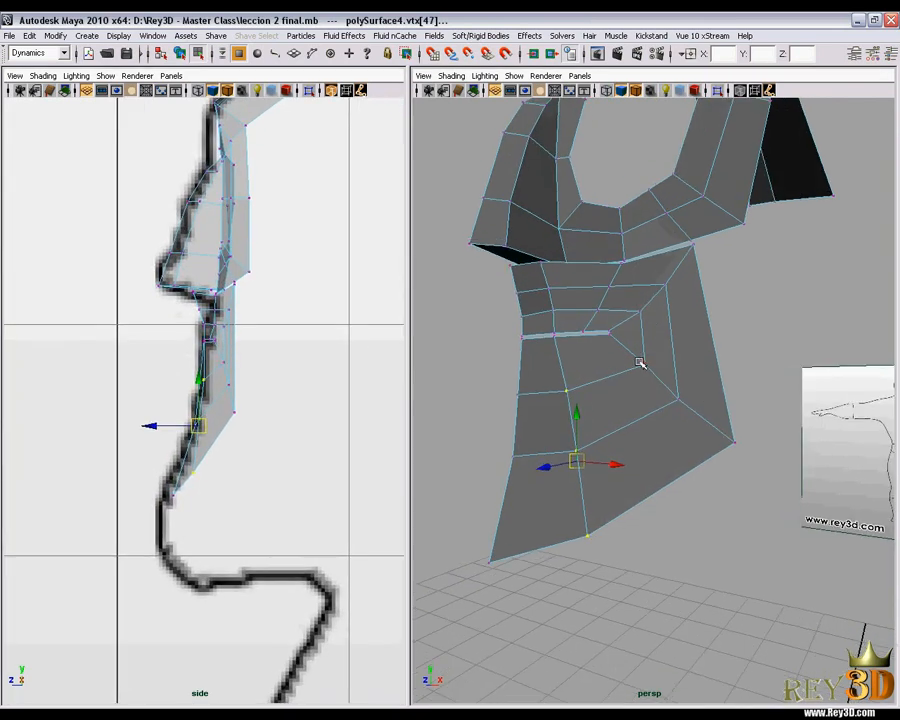
{"action": "left_click_drag", "start_coordinate": [640, 362], "coordinate": [742, 461]}
{"action": "right_click_drag", "start_coordinate": [191, 396], "coordinate": [198, 401], "text": "alt"}
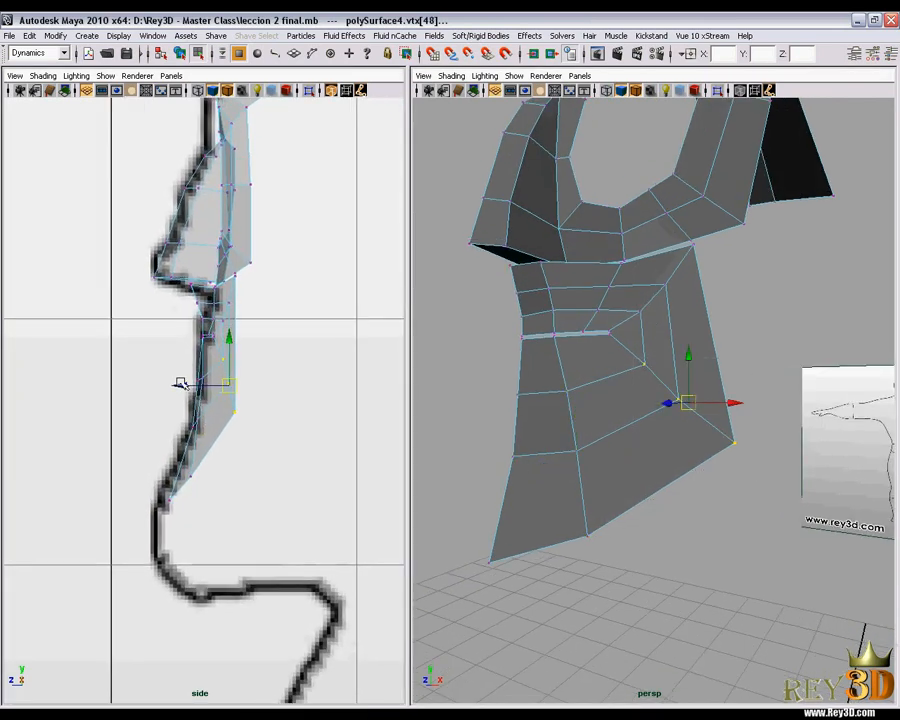
Shift the three vertices below the mouth, in the column beside the centreline, slightly backward in the side view.
{"action": "left_click_drag", "start_coordinate": [560, 378], "coordinate": [585, 447]}
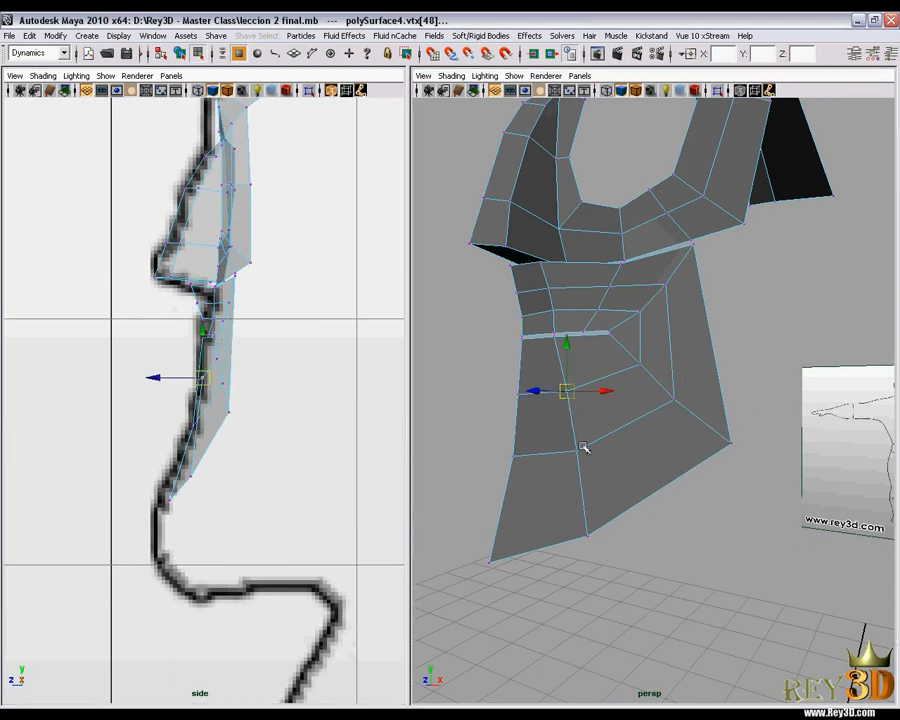
{"action": "left_click", "coordinate": [573, 450], "text": "shift"}
{"action": "left_click", "coordinate": [582, 530], "text": "shift"}
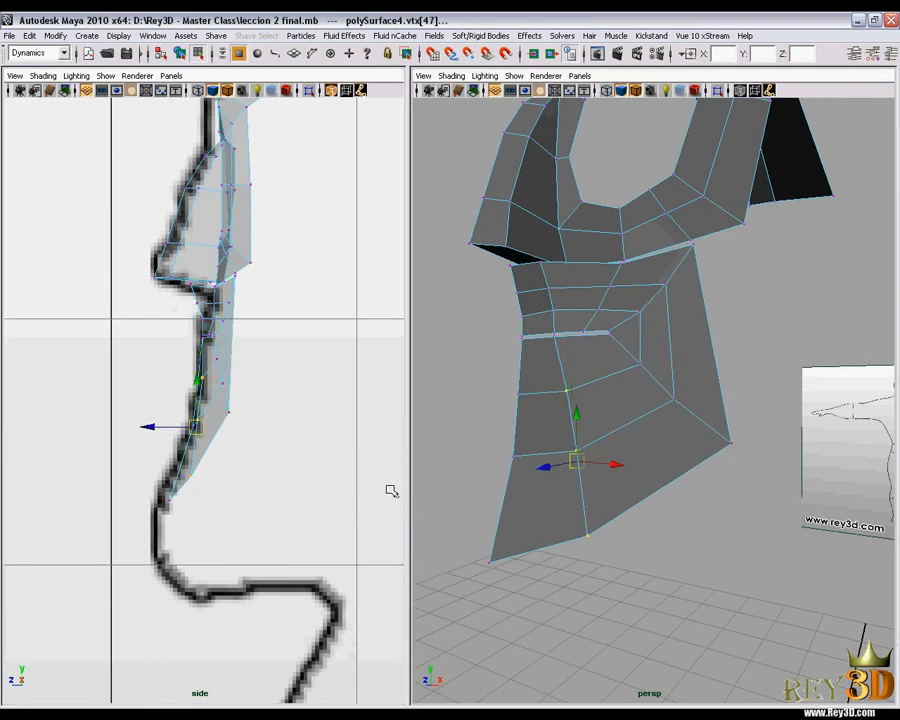
{"action": "scroll", "coordinate": [190, 430], "scroll_direction": "up", "scroll_amount": 2}
{"action": "left_click", "coordinate": [140, 428]}
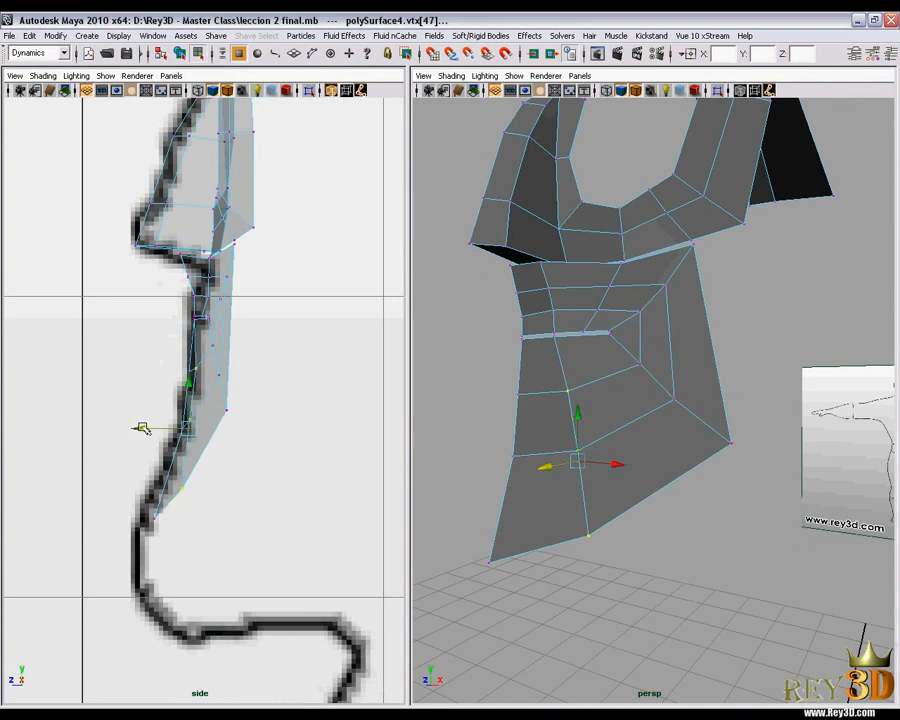
Adjust each vertex of that lower column individually in the side view to smooth the curve toward the chin.
{"action": "scroll", "coordinate": [200, 444], "scroll_direction": "up", "scroll_amount": 2}
{"action": "left_click", "coordinate": [188, 492]}
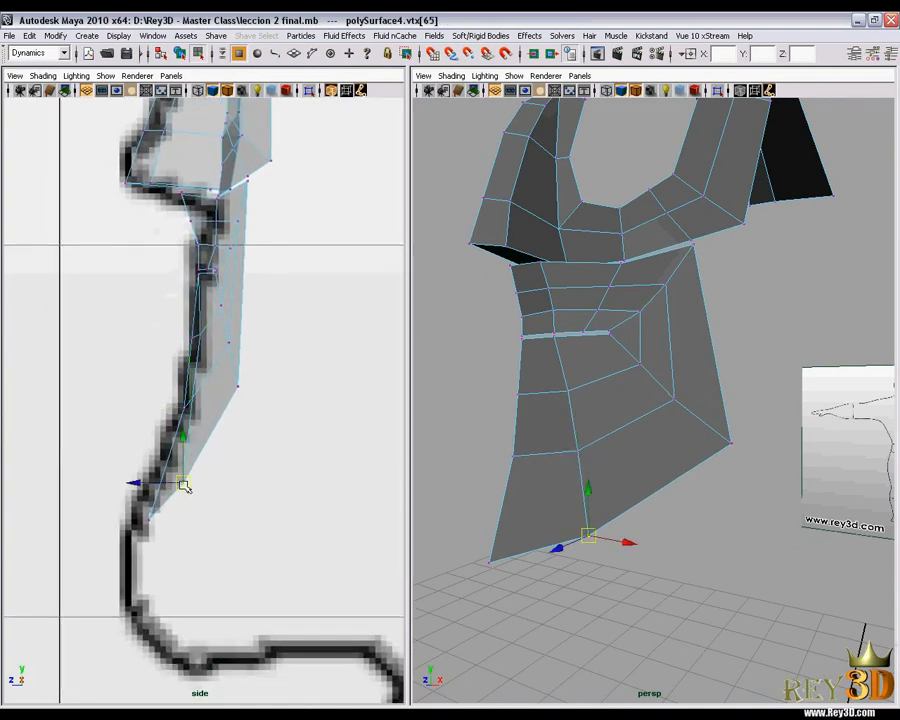
{"action": "left_click", "coordinate": [195, 399]}
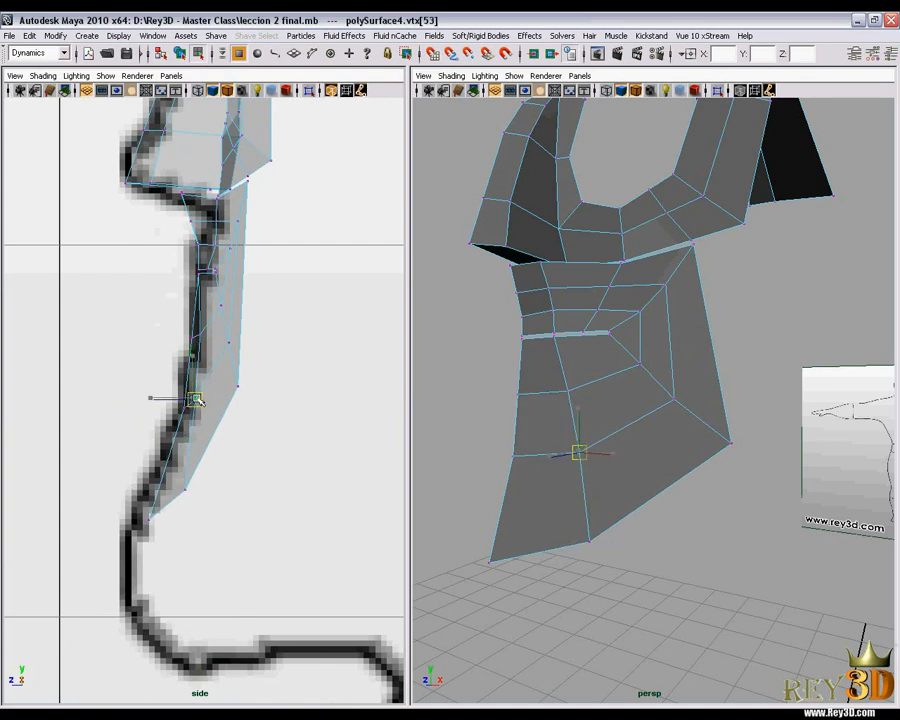
{"action": "left_click", "coordinate": [200, 334]}
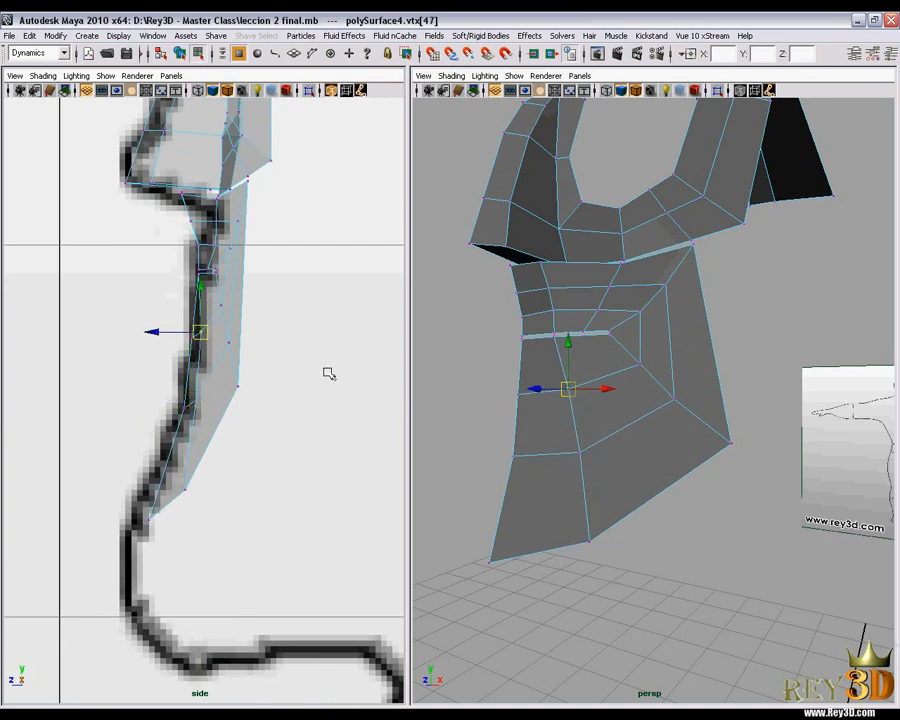
Merge the mouth mesh's upper outer corner vertex with the matching cut vertex on the eye ring's border.
{"action": "scroll", "coordinate": [322, 373], "scroll_direction": "down", "scroll_amount": 5}
{"action": "left_click_drag", "start_coordinate": [701, 387], "coordinate": [755, 370], "text": "alt"}
{"action": "middle_click_drag", "start_coordinate": [750, 358], "coordinate": [695, 426], "text": "alt"}
{"action": "scroll", "coordinate": [698, 380], "scroll_direction": "up", "scroll_amount": 3}
{"action": "left_click_drag", "start_coordinate": [699, 368], "coordinate": [653, 321], "text": "alt"}
{"action": "left_click", "coordinate": [656, 362]}
{"action": "mouse_move", "coordinate": [653, 320]}
{"action": "right_mouse_down", "text": "shift"}
{"action": "mouse_move", "coordinate": [655, 288]}
{"action": "mouse_move", "coordinate": [657, 317]}
{"action": "right_mouse_up", "text": "shift"}
{"action": "left_click_drag", "start_coordinate": [649, 327], "coordinate": [588, 371], "text": "alt"}
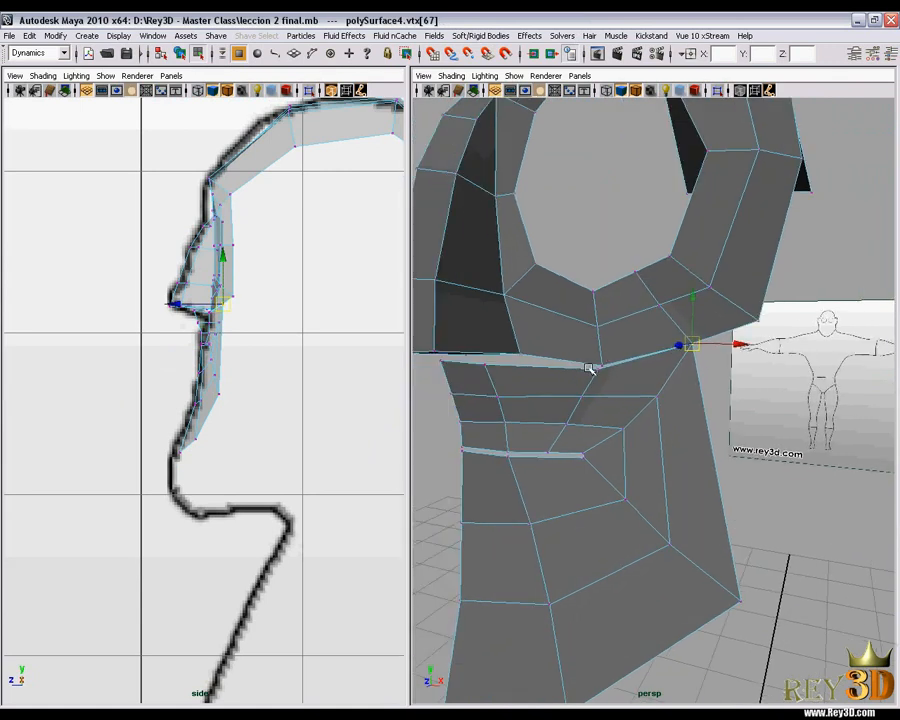
Merge the remaining vertex pairs along the mouth seam, from below the eye past the nose wing to the centreline.
{"action": "left_click", "coordinate": [603, 368]}
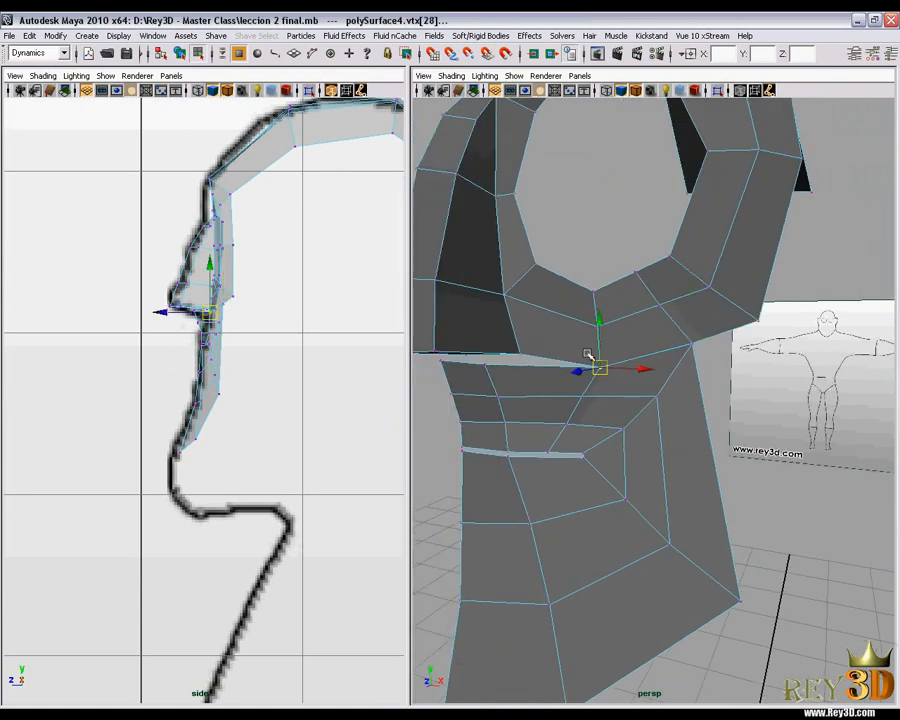
{"action": "left_click_drag", "start_coordinate": [557, 345], "coordinate": [570, 348], "text": "alt"}
{"action": "middle_click_drag", "start_coordinate": [615, 352], "coordinate": [631, 382], "text": "alt"}
{"action": "right_click_drag", "start_coordinate": [631, 382], "coordinate": [660, 384], "text": "alt"}
{"action": "left_click", "coordinate": [613, 322], "text": "shift"}
{"action": "middle_click_drag", "start_coordinate": [581, 334], "coordinate": [621, 349]}
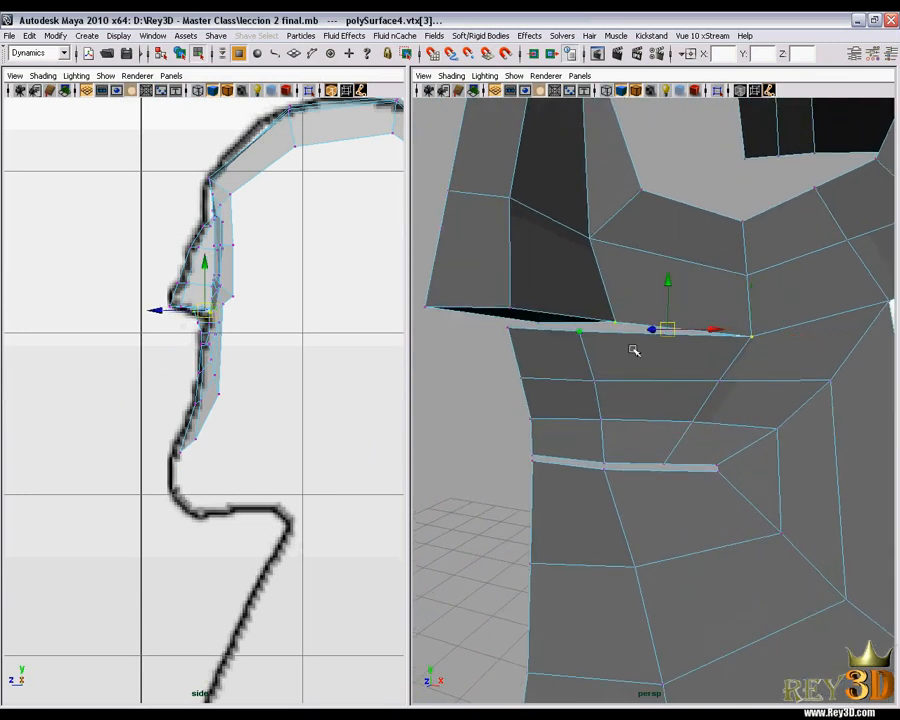
{"action": "left_click_drag", "start_coordinate": [735, 318], "coordinate": [713, 376], "text": "alt"}
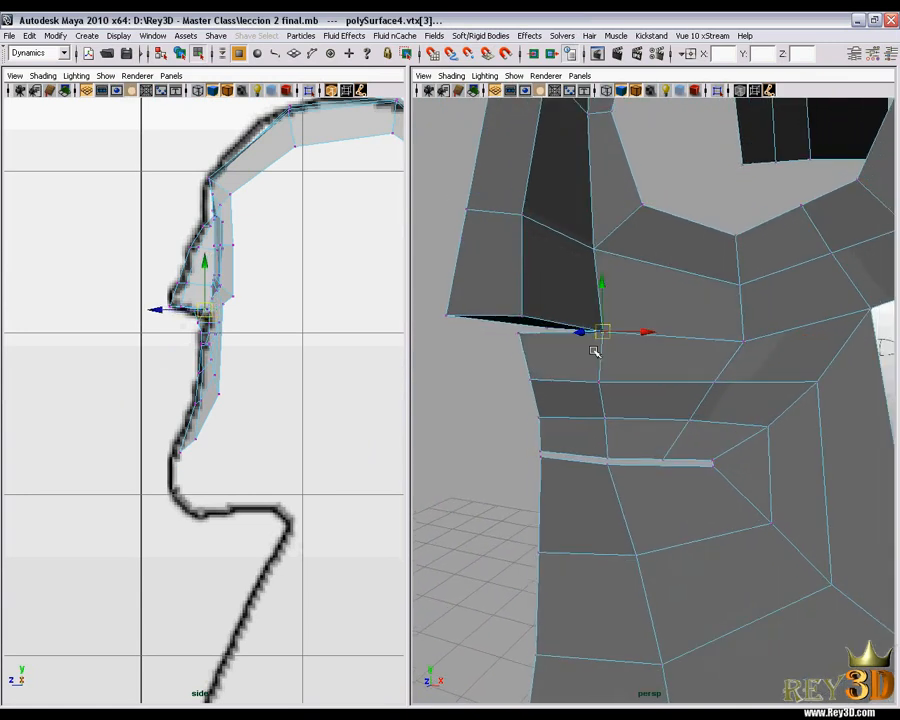
{"action": "left_click_drag", "start_coordinate": [588, 353], "coordinate": [589, 353], "text": "alt"}
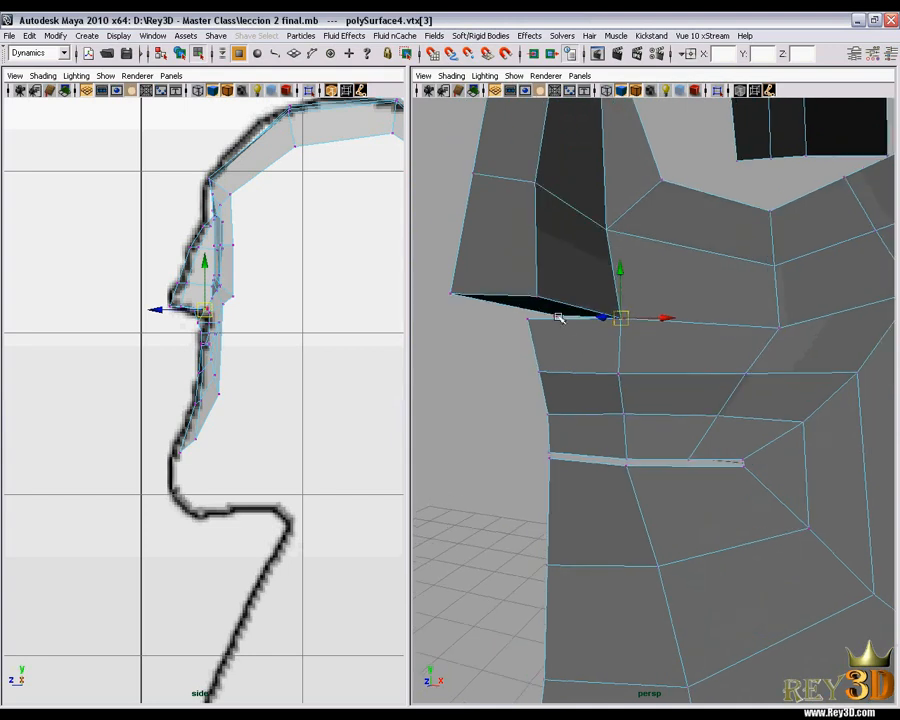
{"action": "middle_click_drag", "start_coordinate": [561, 320], "coordinate": [541, 325]}
Examine the joined half face and the inner edge of the eye opening from several angles in perspective.
{"action": "left_click_drag", "start_coordinate": [530, 366], "coordinate": [567, 343], "text": "alt"}
{"action": "right_click_drag", "start_coordinate": [667, 378], "coordinate": [655, 388], "text": "alt"}
{"action": "left_click_drag", "start_coordinate": [655, 388], "coordinate": [669, 386], "text": "alt"}
{"action": "right_click_drag", "start_coordinate": [669, 386], "coordinate": [675, 372], "text": "alt"}
{"action": "mouse_move", "coordinate": [675, 372]}
{"action": "left_mouse_down", "text": "alt"}
{"action": "mouse_move", "coordinate": [719, 362]}
{"action": "mouse_move", "coordinate": [651, 382]}
{"action": "mouse_move", "coordinate": [605, 313]}
{"action": "mouse_move", "coordinate": [619, 348]}
{"action": "mouse_move", "coordinate": [654, 350]}
{"action": "mouse_move", "coordinate": [609, 342]}
{"action": "mouse_move", "coordinate": [670, 347]}
{"action": "mouse_move", "coordinate": [369, 358]}
{"action": "left_mouse_up", "text": "alt"}
{"action": "key", "text": "space"}
{"action": "left_click_drag", "start_coordinate": [421, 403], "coordinate": [508, 389], "text": "alt"}
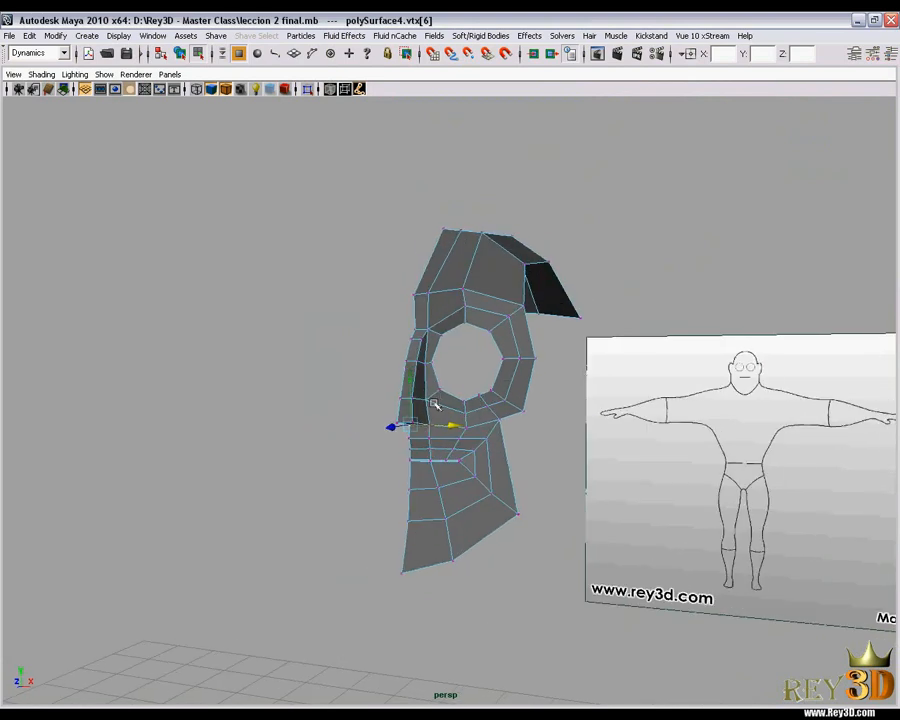
{"action": "left_click_drag", "start_coordinate": [500, 476], "coordinate": [366, 400], "text": "alt"}
{"action": "left_click", "coordinate": [366, 388]}
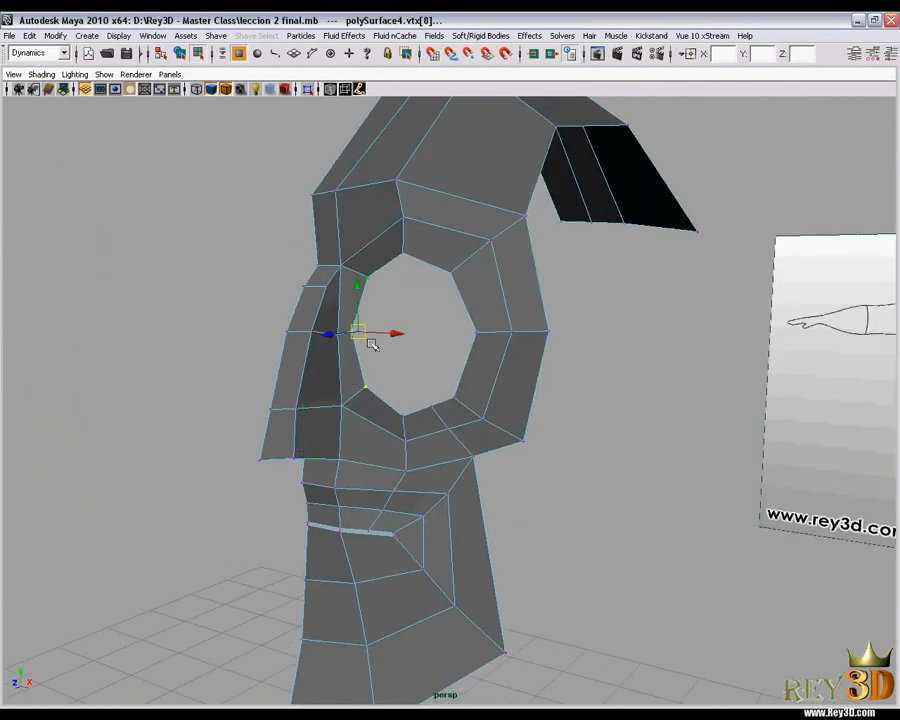
{"action": "key", "text": "f"}
{"action": "scroll", "coordinate": [545, 411], "scroll_direction": "down", "scroll_amount": 5}
{"action": "left_click_drag", "start_coordinate": [529, 413], "coordinate": [418, 420], "text": "alt"}
{"action": "left_click", "coordinate": [457, 394]}
{"action": "left_click_drag", "start_coordinate": [404, 395], "coordinate": [563, 472], "text": "alt"}
Fit the eye opening's upper inner vertex to the reference circle in the front view.
{"action": "left_click", "coordinate": [473, 266]}
{"action": "key", "text": "space"}
{"action": "middle_click_drag", "start_coordinate": [474, 219], "coordinate": [485, 383], "text": "alt"}
{"action": "right_click_drag", "start_coordinate": [485, 383], "coordinate": [491, 434], "text": "alt"}
{"action": "left_click", "coordinate": [330, 92]}
{"action": "right_click_drag", "start_coordinate": [350, 269], "coordinate": [344, 320], "text": "alt"}
{"action": "middle_click_drag", "start_coordinate": [330, 321], "coordinate": [403, 343], "text": "alt"}
{"action": "right_click_drag", "start_coordinate": [364, 242], "coordinate": [372, 269], "text": "alt"}
{"action": "middle_click_drag", "start_coordinate": [372, 269], "coordinate": [382, 285], "text": "alt"}
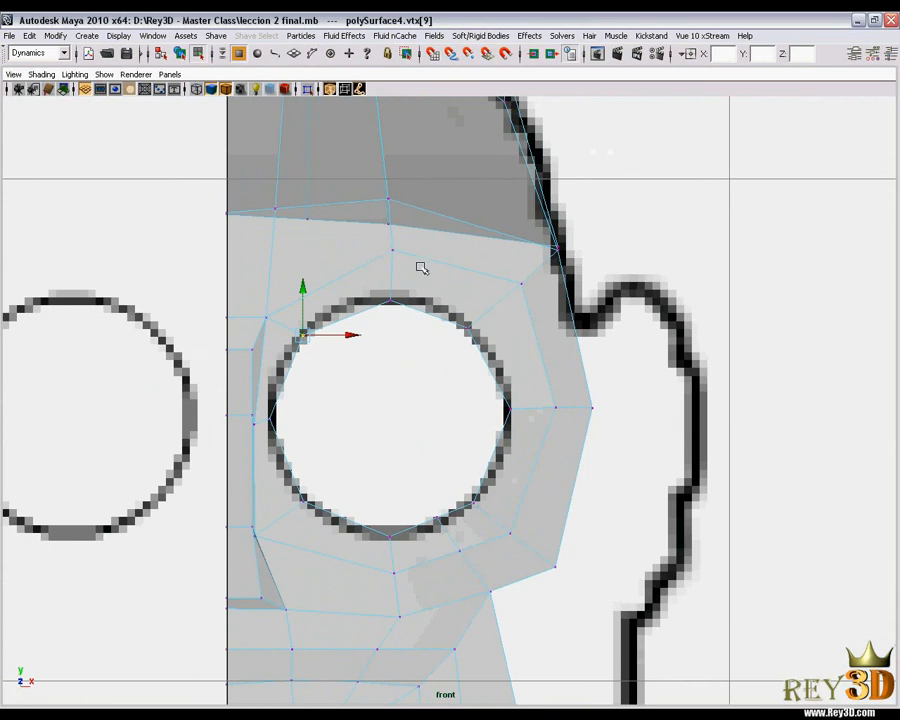
Move the vertices at the inner side of the eye opening and its ring to follow the reference circle's edge.
{"action": "left_click", "coordinate": [392, 245]}
{"action": "middle_click_drag", "start_coordinate": [390, 310], "coordinate": [410, 268], "text": "alt"}
{"action": "middle_click_drag", "start_coordinate": [318, 286], "coordinate": [345, 233], "text": "alt"}
{"action": "right_click_drag", "start_coordinate": [345, 233], "coordinate": [318, 322], "text": "alt"}
{"action": "middle_click_drag", "start_coordinate": [315, 325], "coordinate": [321, 309], "text": "alt"}
{"action": "left_click", "coordinate": [293, 311]}
{"action": "left_click", "coordinate": [299, 307]}
{"action": "left_click_drag", "start_coordinate": [299, 305], "coordinate": [313, 304]}
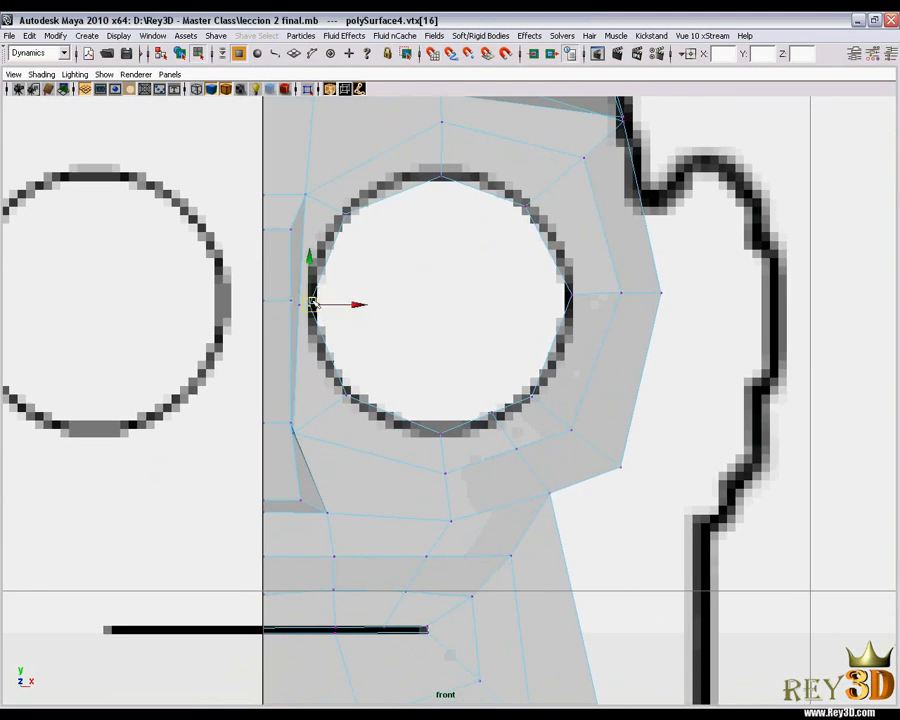
{"action": "left_click", "coordinate": [312, 305]}
Shift the eye ring's lower inner vertex away from the nose edge and adjust the ring vertex directly below the eye.
{"action": "middle_click_drag", "start_coordinate": [291, 397], "coordinate": [295, 371], "text": "alt"}
{"action": "left_click", "coordinate": [294, 397]}
{"action": "left_click", "coordinate": [298, 407]}
{"action": "left_click_drag", "start_coordinate": [298, 407], "coordinate": [315, 395]}
{"action": "middle_click_drag", "start_coordinate": [386, 407], "coordinate": [336, 377], "text": "alt"}
{"action": "right_click_drag", "start_coordinate": [350, 397], "coordinate": [387, 406], "text": "alt"}
{"action": "left_click", "coordinate": [394, 418]}
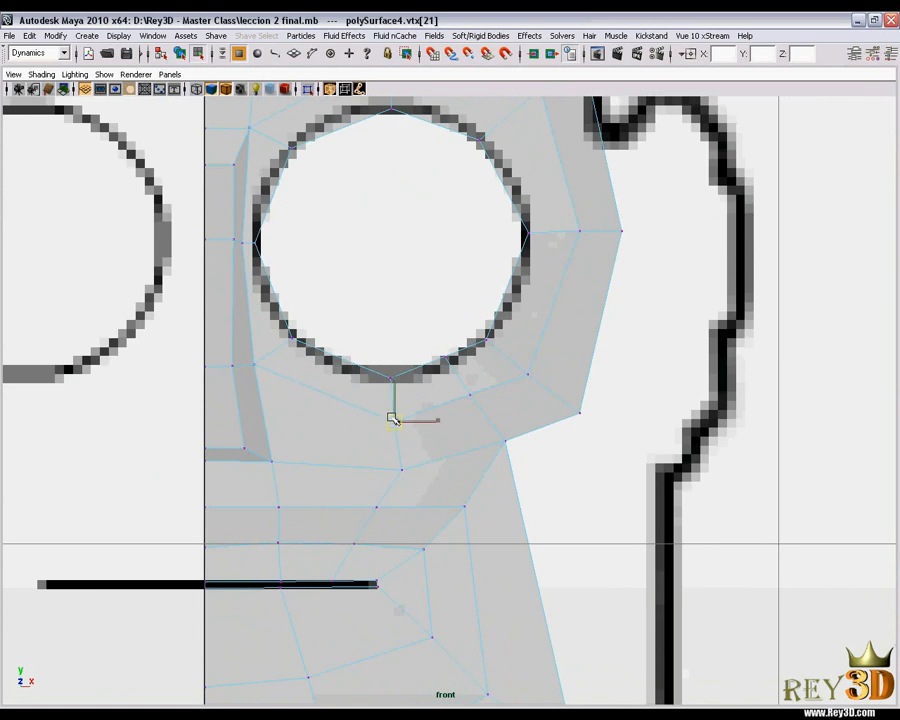
{"action": "left_click_drag", "start_coordinate": [392, 421], "coordinate": [392, 423]}
{"action": "middle_click_drag", "start_coordinate": [450, 388], "coordinate": [394, 393], "text": "alt"}
{"action": "left_click_drag", "start_coordinate": [339, 428], "coordinate": [343, 429]}
Spread the vertices of the eye ring's lower outer part outward, including the corner where it meets the cheek.
{"action": "middle_click_drag", "start_coordinate": [444, 372], "coordinate": [427, 376], "text": "alt"}
{"action": "left_click", "coordinate": [413, 345]}
{"action": "left_click_drag", "start_coordinate": [413, 345], "coordinate": [536, 438]}
{"action": "key", "text": "r"}
{"action": "left_click_drag", "start_coordinate": [510, 424], "coordinate": [540, 384]}
{"action": "middle_click_drag", "start_coordinate": [471, 416], "coordinate": [466, 402], "text": "alt"}
{"action": "left_click_drag", "start_coordinate": [358, 338], "coordinate": [460, 443]}
{"action": "middle_click_drag", "start_coordinate": [368, 402], "coordinate": [398, 368], "text": "alt"}
{"action": "right_click_drag", "start_coordinate": [398, 368], "coordinate": [389, 376], "text": "alt"}
{"action": "middle_click_drag", "start_coordinate": [389, 376], "coordinate": [430, 334], "text": "alt"}
{"action": "right_click_drag", "start_coordinate": [430, 334], "coordinate": [466, 340], "text": "alt"}
Reposition the vertex on the seam between the eye ring and the mouth mesh, directly below the eye.
{"action": "left_click_drag", "start_coordinate": [363, 320], "coordinate": [402, 352]}
{"action": "left_click", "coordinate": [387, 337]}
{"action": "middle_click_drag", "start_coordinate": [358, 384], "coordinate": [374, 369], "text": "alt"}
{"action": "mouse_move", "coordinate": [396, 367]}
{"action": "right_mouse_down", "text": "alt"}
{"action": "mouse_move", "coordinate": [374, 364]}
{"action": "mouse_move", "coordinate": [406, 370]}
{"action": "right_mouse_up", "text": "alt"}
{"action": "middle_click_drag", "start_coordinate": [406, 370], "coordinate": [394, 320], "text": "alt"}
{"action": "left_click", "coordinate": [395, 320]}
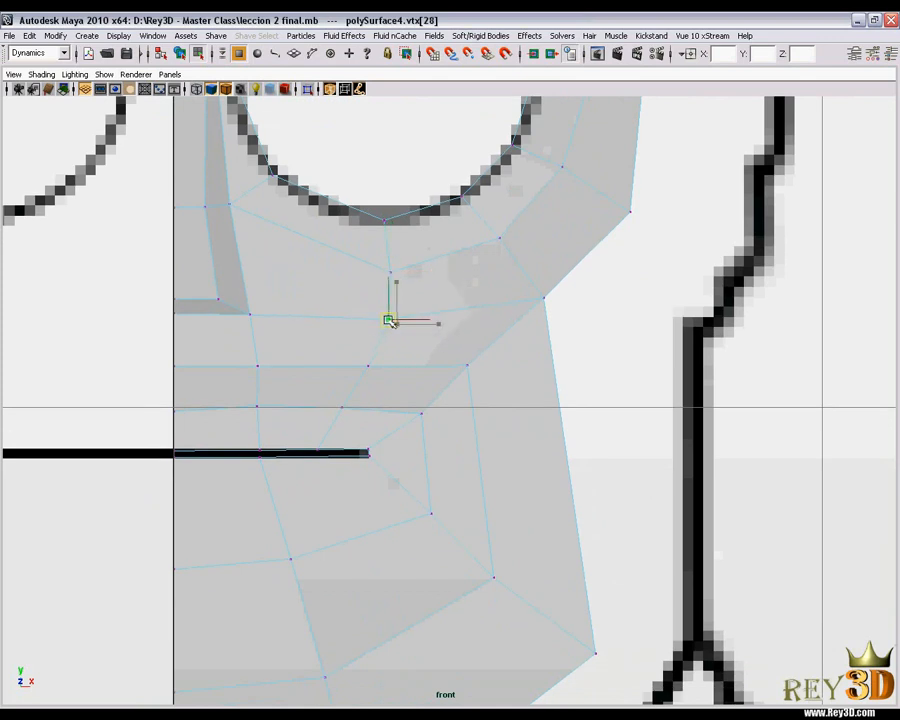
Adjust the vertices of the loops around and below the mouth corner to even out their spacing in the front view.
{"action": "right_click_drag", "start_coordinate": [390, 342], "coordinate": [432, 379], "text": "alt"}
{"action": "middle_click_drag", "start_coordinate": [432, 380], "coordinate": [440, 359], "text": "alt"}
{"action": "right_click_drag", "start_coordinate": [440, 359], "coordinate": [448, 430], "text": "alt"}
{"action": "middle_click_drag", "start_coordinate": [413, 400], "coordinate": [412, 315], "text": "alt"}
{"action": "right_click_drag", "start_coordinate": [412, 315], "coordinate": [503, 406], "text": "alt"}
{"action": "middle_click_drag", "start_coordinate": [406, 424], "coordinate": [416, 370], "text": "alt"}
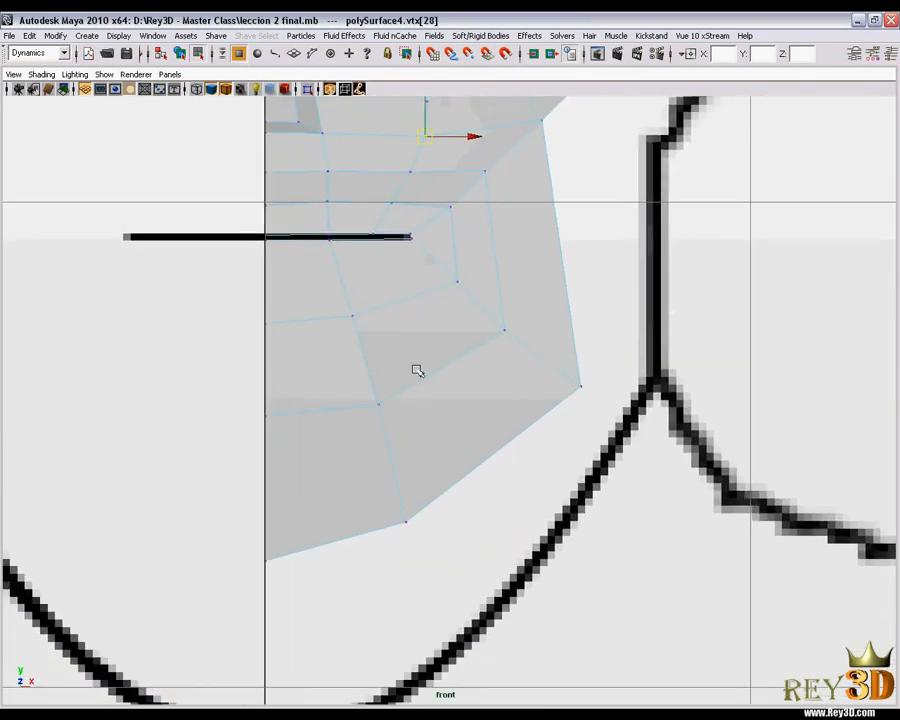
{"action": "right_click_drag", "start_coordinate": [490, 374], "coordinate": [452, 343], "text": "alt"}
{"action": "middle_click_drag", "start_coordinate": [460, 348], "coordinate": [448, 383], "text": "alt"}
{"action": "left_click", "coordinate": [472, 386]}
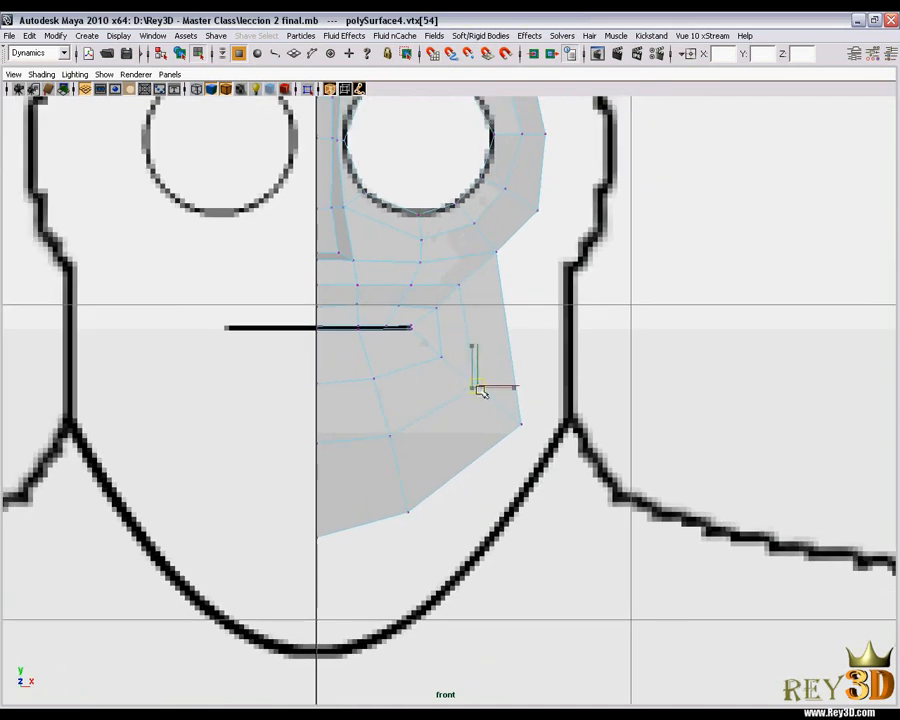
{"action": "right_click_drag", "start_coordinate": [482, 393], "coordinate": [468, 390], "text": "alt"}
{"action": "left_click", "coordinate": [446, 358]}
{"action": "left_click", "coordinate": [375, 382]}
{"action": "left_click", "coordinate": [389, 440]}
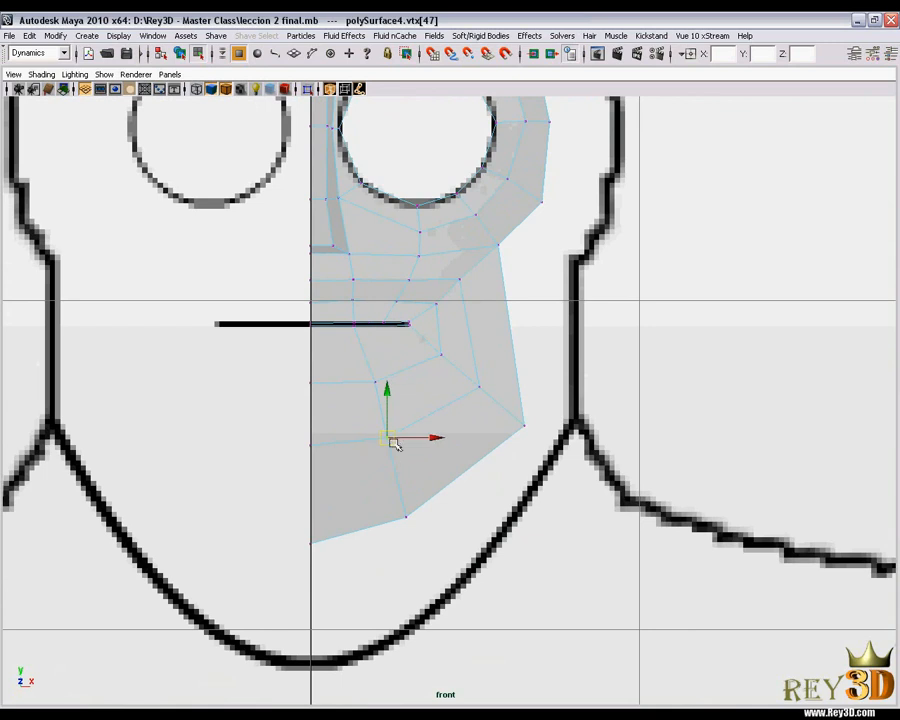
Lower the centreline vertex of the outer mouth loop and adjust its neighbouring vertex above the chin.
{"action": "left_click_drag", "start_coordinate": [320, 467], "coordinate": [320, 467]}
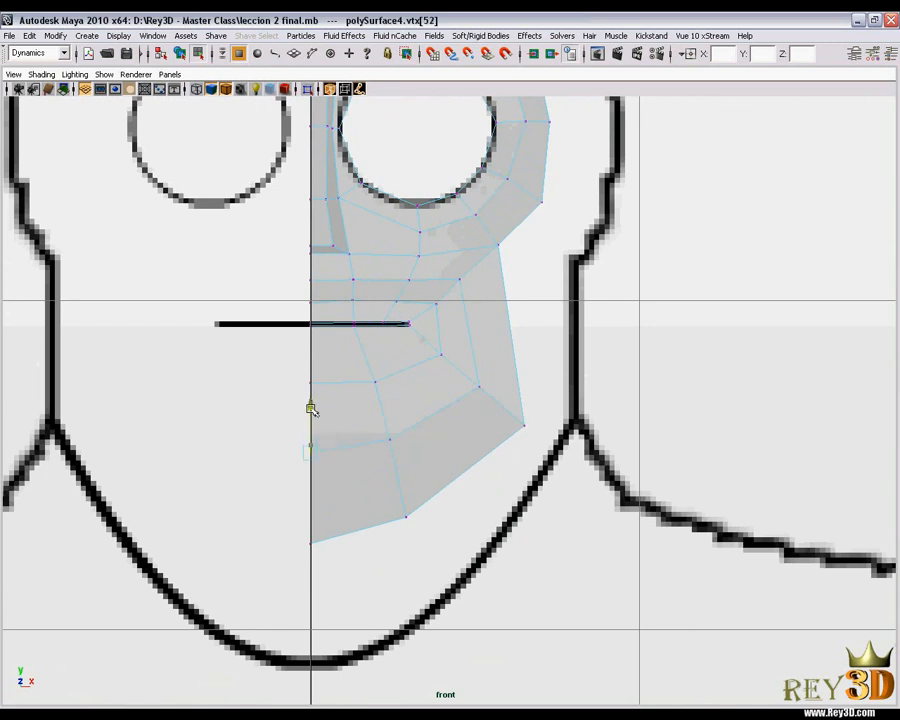
{"action": "left_click", "coordinate": [395, 443]}
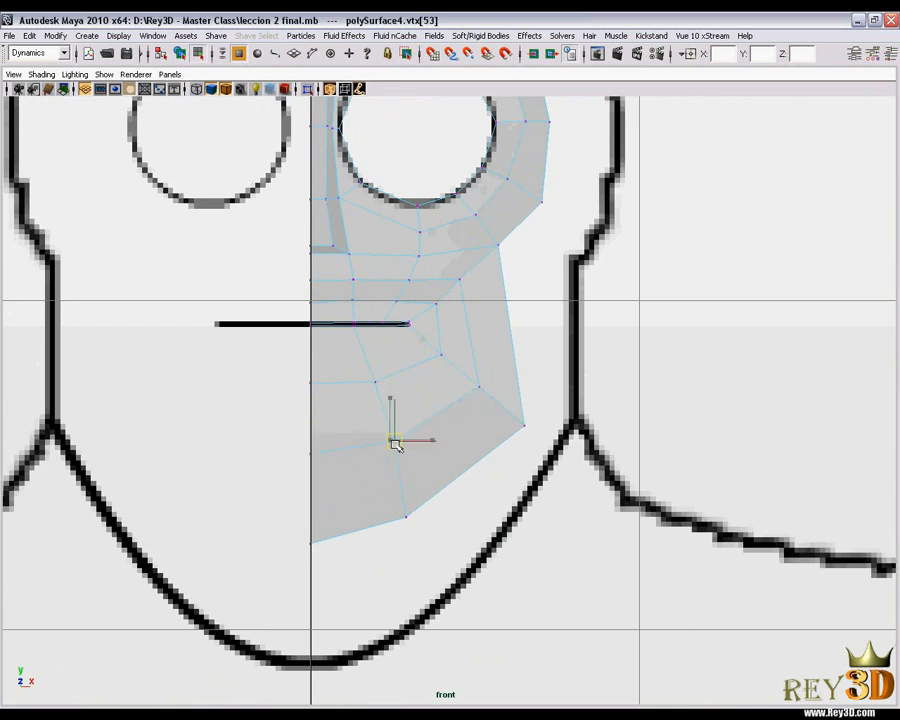
{"action": "left_click_drag", "start_coordinate": [330, 472], "coordinate": [330, 472]}
{"action": "left_click_drag", "start_coordinate": [311, 423], "coordinate": [311, 426]}
Reposition the outer mouth loop's upper corner vertex and the upper-lip vertex below the nose.
{"action": "scroll", "coordinate": [450, 358], "scroll_direction": "up", "scroll_amount": 1}
{"action": "middle_click_drag", "start_coordinate": [480, 384], "coordinate": [442, 431], "text": "alt"}
{"action": "left_click", "coordinate": [422, 315]}
{"action": "scroll", "coordinate": [390, 326], "scroll_direction": "up", "scroll_amount": 1}
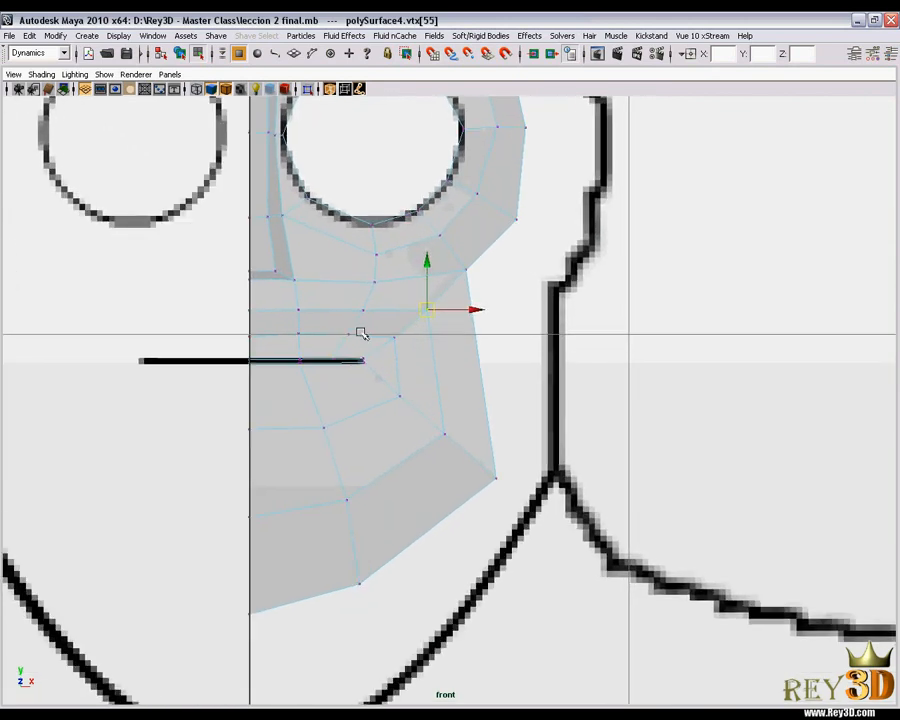
{"action": "left_click_drag", "start_coordinate": [313, 316], "coordinate": [301, 311]}
Fit the crown's vertices nearest the centreline to the head outline and lower the centreline vertex behind them.
{"action": "right_click_drag", "start_coordinate": [385, 375], "coordinate": [416, 400], "text": "alt"}
{"action": "middle_click_drag", "start_coordinate": [520, 379], "coordinate": [517, 409], "text": "alt"}
{"action": "right_click_drag", "start_coordinate": [520, 410], "coordinate": [482, 410], "text": "alt"}
{"action": "middle_click_drag", "start_coordinate": [497, 293], "coordinate": [487, 351], "text": "alt"}
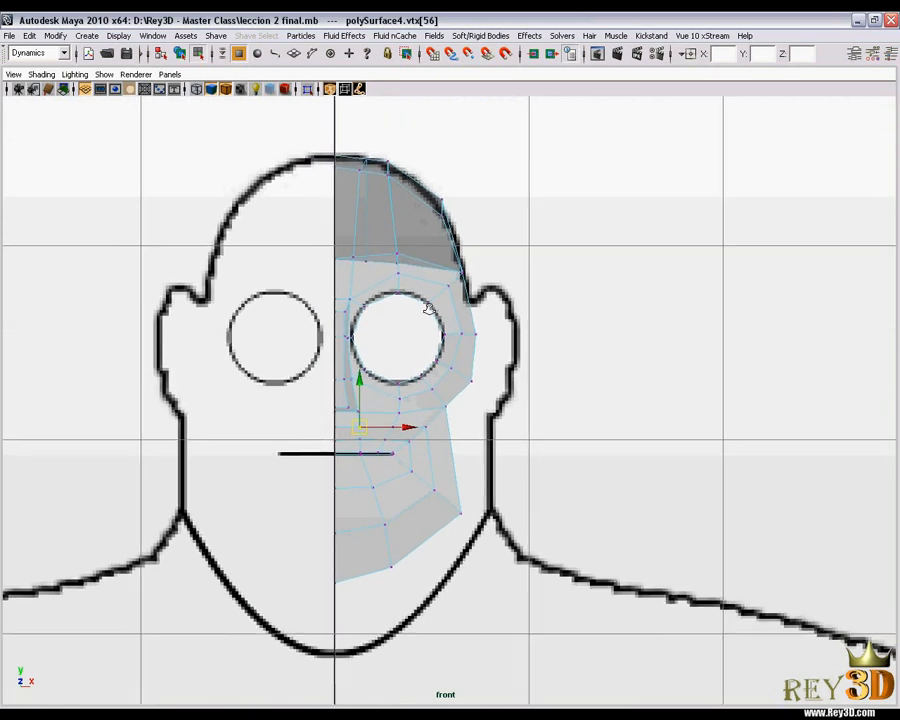
{"action": "right_click_drag", "start_coordinate": [428, 307], "coordinate": [502, 375], "text": "alt"}
{"action": "middle_click_drag", "start_coordinate": [480, 319], "coordinate": [490, 347], "text": "alt"}
{"action": "right_click_drag", "start_coordinate": [374, 167], "coordinate": [382, 172], "text": "alt"}
{"action": "middle_click_drag", "start_coordinate": [382, 172], "coordinate": [486, 442], "text": "alt"}
{"action": "right_click_drag", "start_coordinate": [455, 408], "coordinate": [493, 451], "text": "alt"}
{"action": "middle_click_drag", "start_coordinate": [493, 451], "coordinate": [445, 428], "text": "alt"}
{"action": "right_click_drag", "start_coordinate": [390, 383], "coordinate": [413, 398], "text": "alt"}
{"action": "mouse_move", "coordinate": [377, 278]}
{"action": "left_mouse_down"}
{"action": "mouse_move", "coordinate": [410, 304]}
{"action": "mouse_move", "coordinate": [386, 292]}
{"action": "left_mouse_up"}
{"action": "middle_click_drag", "start_coordinate": [524, 405], "coordinate": [486, 364], "text": "alt"}
{"action": "left_click_drag", "start_coordinate": [434, 258], "coordinate": [441, 294]}
{"action": "left_click_drag", "start_coordinate": [398, 288], "coordinate": [434, 317]}
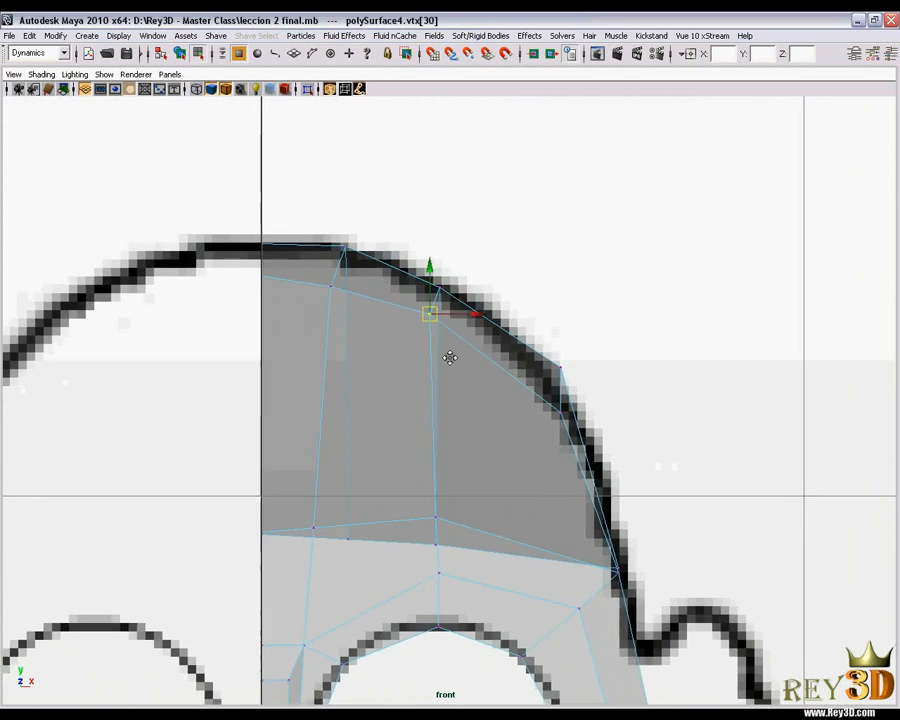
{"action": "mouse_move", "coordinate": [253, 267]}
{"action": "left_mouse_down"}
{"action": "mouse_move", "coordinate": [272, 289]}
{"action": "mouse_move", "coordinate": [263, 260]}
{"action": "left_mouse_up"}
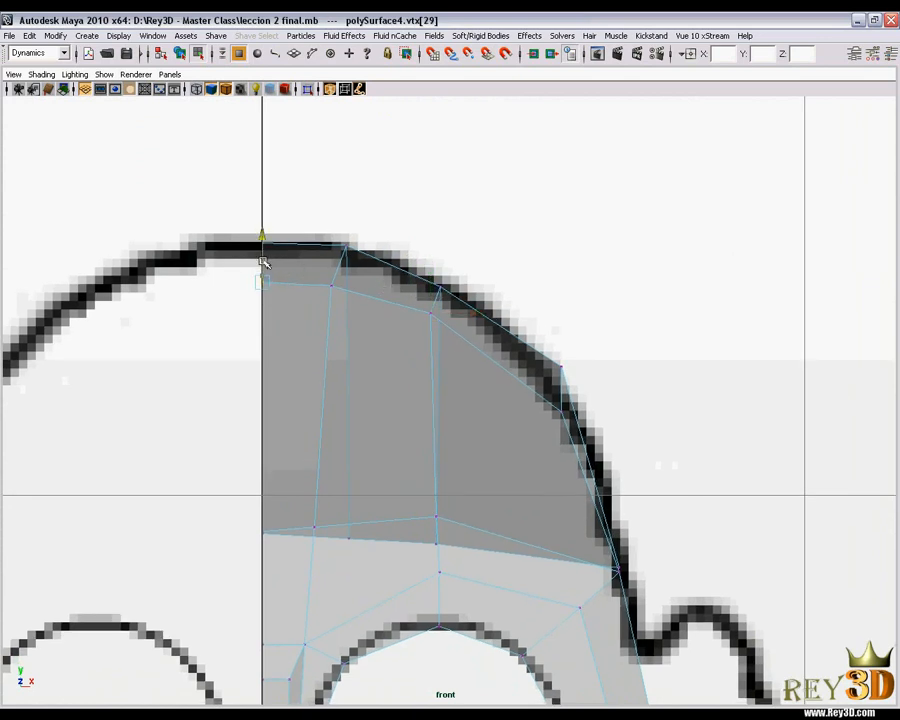
Slide the crown's middle and outer vertex pairs outward and down along the head outline.
{"action": "left_click_drag", "start_coordinate": [454, 279], "coordinate": [459, 311]}
{"action": "middle_click_drag", "start_coordinate": [509, 399], "coordinate": [462, 261], "text": "alt"}
{"action": "left_click_drag", "start_coordinate": [465, 259], "coordinate": [515, 353]}
{"action": "left_click_drag", "start_coordinate": [492, 310], "coordinate": [489, 348]}
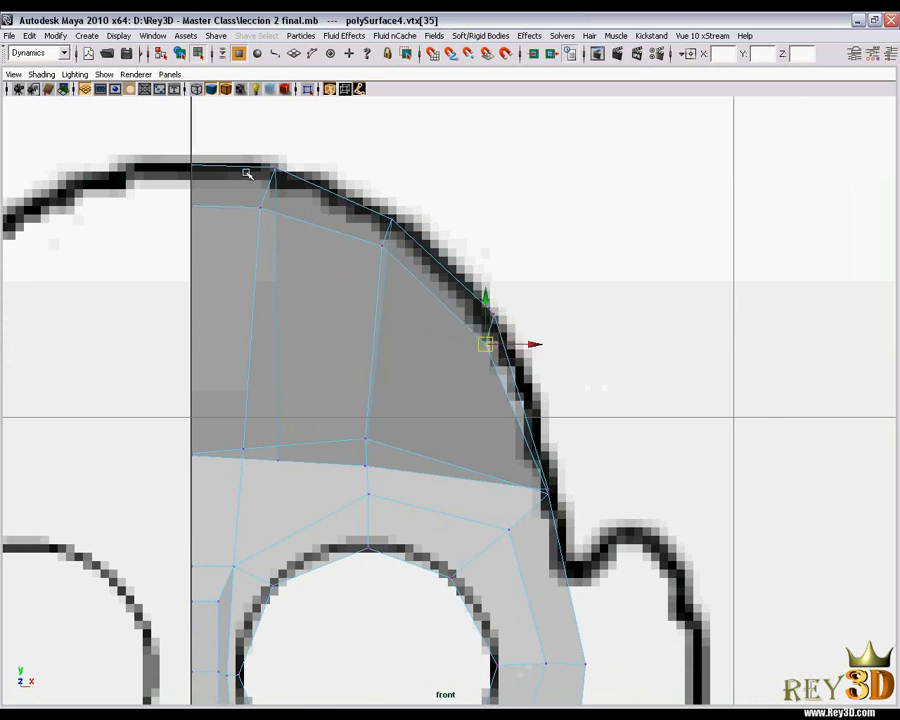
Adjust the eye ring vertex directly above the eye opening in the front view.
{"action": "middle_click_drag", "start_coordinate": [534, 493], "coordinate": [535, 392], "text": "alt"}
{"action": "scroll", "coordinate": [530, 394], "scroll_direction": "down", "scroll_amount": 5}
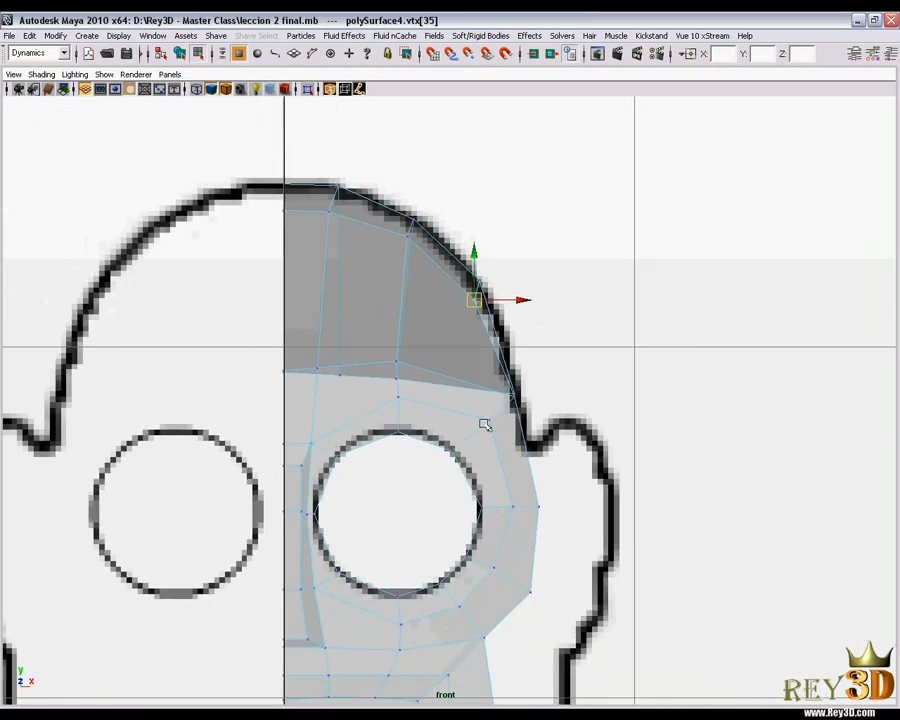
{"action": "middle_click_drag", "start_coordinate": [569, 481], "coordinate": [572, 396], "text": "alt"}
{"action": "scroll", "coordinate": [545, 415], "scroll_direction": "down", "scroll_amount": 5}
{"action": "scroll", "coordinate": [518, 434], "scroll_direction": "up", "scroll_amount": 6}
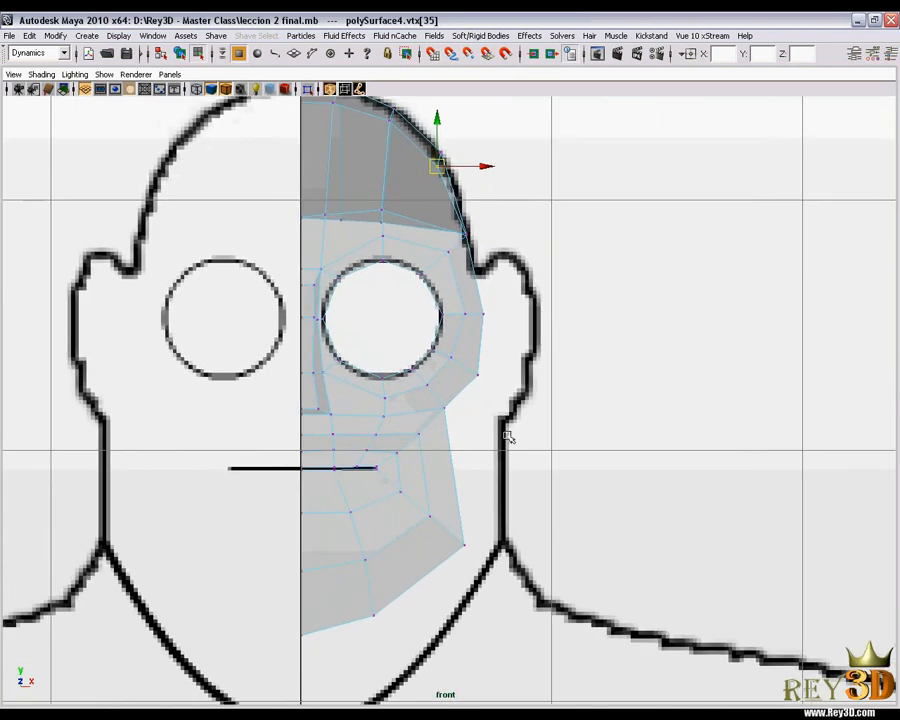
{"action": "middle_click_drag", "start_coordinate": [512, 411], "coordinate": [523, 407], "text": "alt"}
{"action": "scroll", "coordinate": [520, 404], "scroll_direction": "up", "scroll_amount": 3}
{"action": "middle_click_drag", "start_coordinate": [362, 190], "coordinate": [390, 307], "text": "alt"}
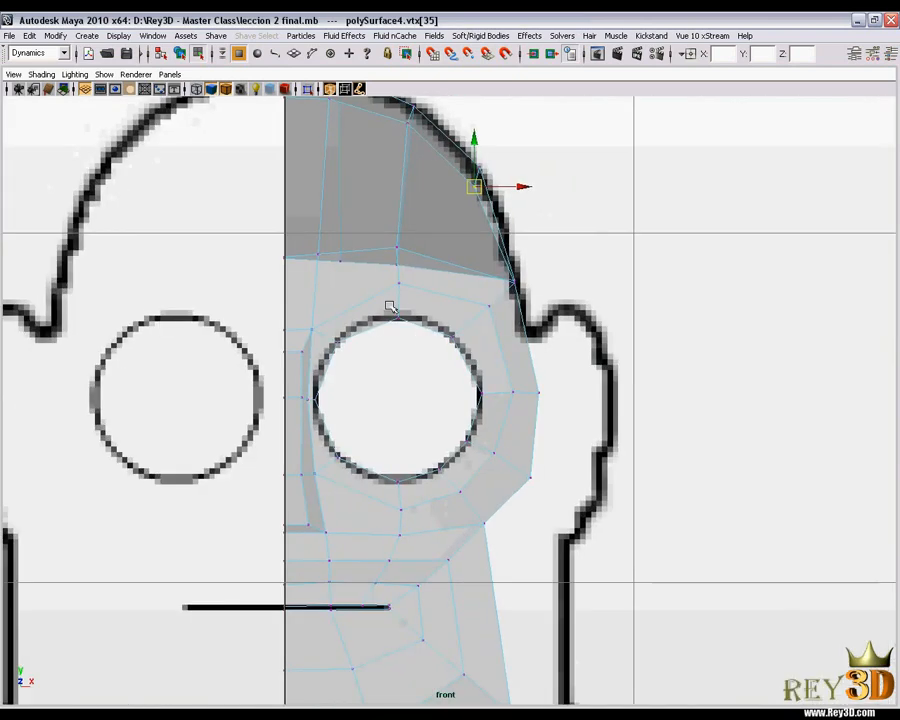
{"action": "scroll", "coordinate": [402, 295], "scroll_direction": "up", "scroll_amount": 1}
{"action": "left_click", "coordinate": [398, 280]}
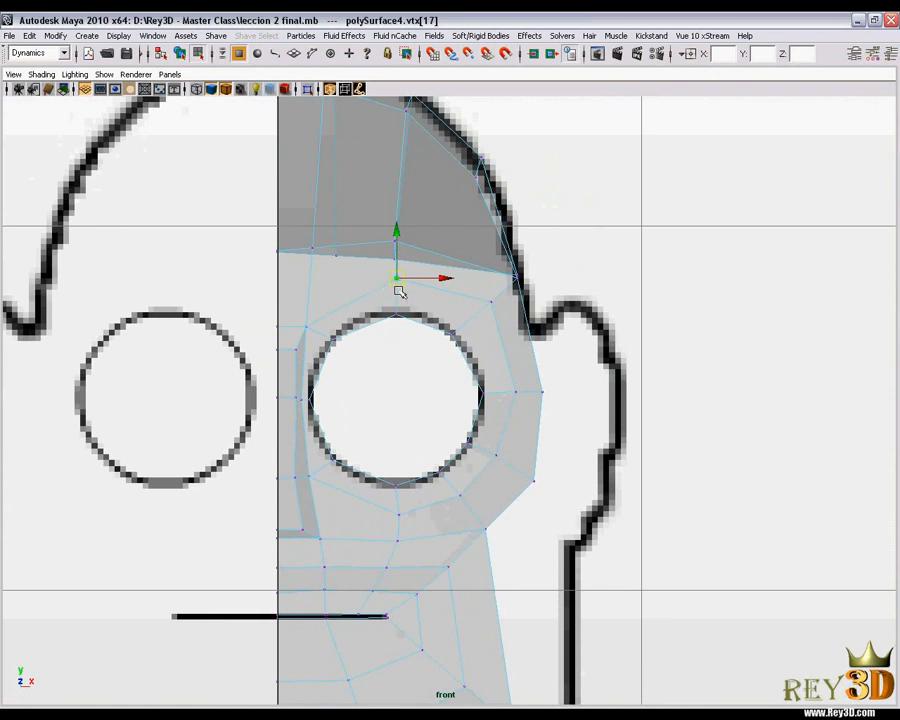
{"action": "middle_click_drag", "start_coordinate": [409, 299], "coordinate": [414, 305], "text": "alt"}
{"action": "scroll", "coordinate": [414, 305], "scroll_direction": "up", "scroll_amount": 1}
{"action": "left_click_drag", "start_coordinate": [399, 283], "coordinate": [399, 283]}
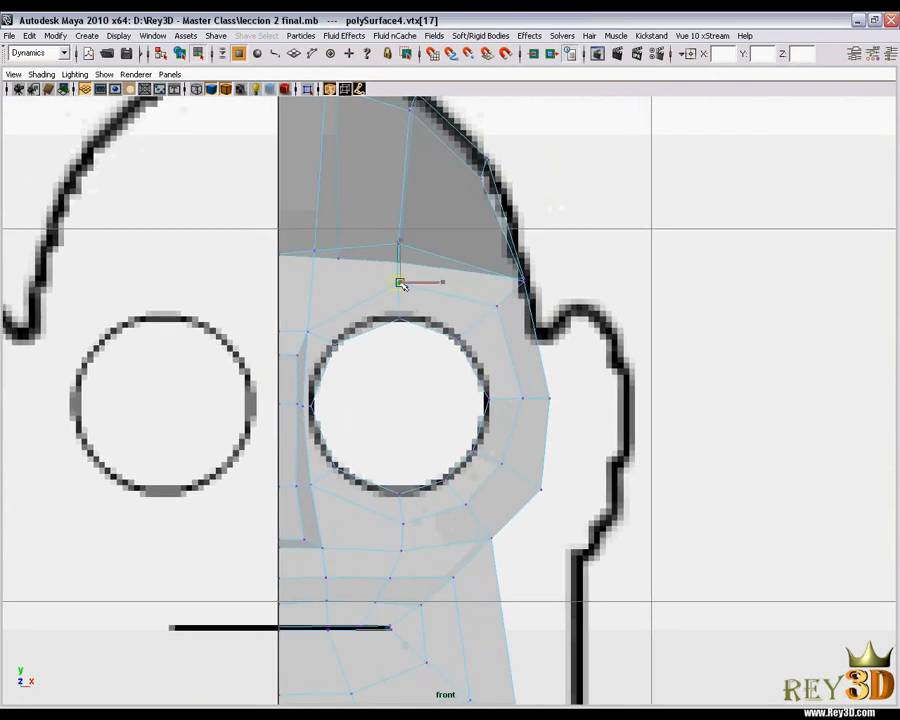
Adjust the eye ring's upper inner vertex and move the centreline vertex beside it up at the nose bridge.
{"action": "left_click", "coordinate": [312, 321]}
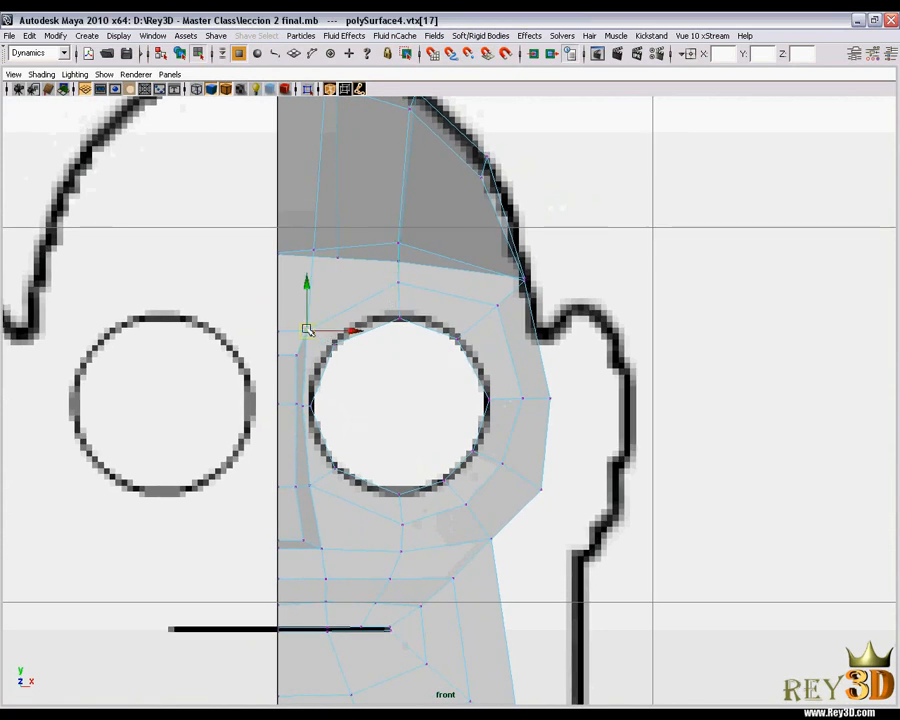
{"action": "left_click_drag", "start_coordinate": [268, 325], "coordinate": [287, 344]}
{"action": "left_click_drag", "start_coordinate": [279, 295], "coordinate": [278, 284]}
Widen the lower nose by moving the side and wing vertices outward along the horizontal axis.
{"action": "scroll", "coordinate": [414, 380], "scroll_direction": "down", "scroll_amount": 2}
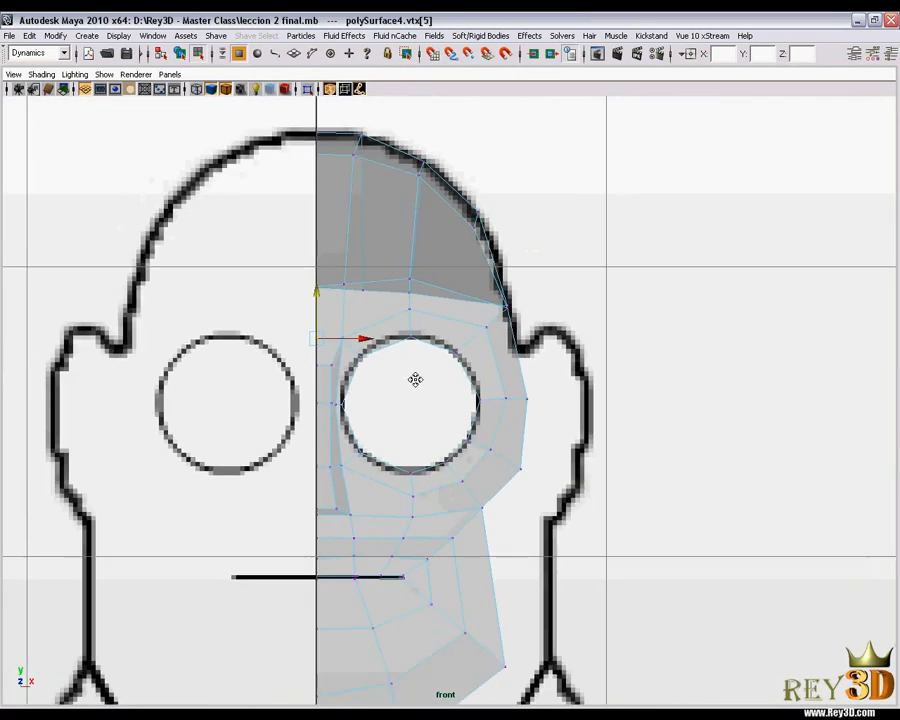
{"action": "middle_click_drag", "start_coordinate": [432, 423], "coordinate": [414, 293], "text": "alt"}
{"action": "scroll", "coordinate": [416, 310], "scroll_direction": "up", "scroll_amount": 1}
{"action": "middle_click_drag", "start_coordinate": [424, 341], "coordinate": [424, 271], "text": "alt"}
{"action": "right_click_drag", "start_coordinate": [318, 289], "coordinate": [388, 338], "text": "alt"}
{"action": "middle_click_drag", "start_coordinate": [286, 291], "coordinate": [300, 297], "text": "alt"}
{"action": "left_click_drag", "start_coordinate": [318, 324], "coordinate": [318, 324]}
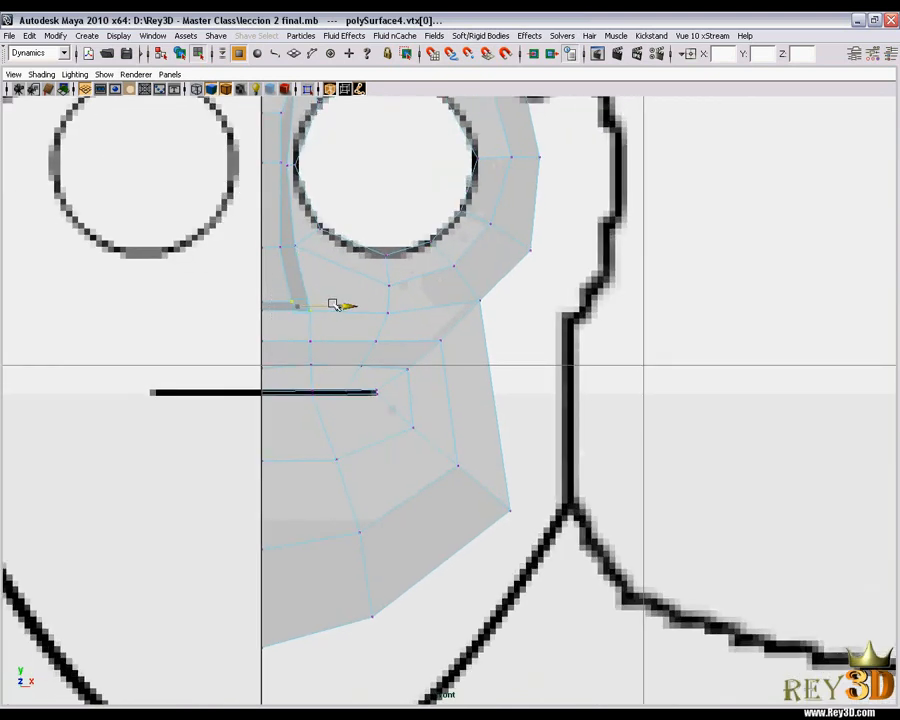
{"action": "middle_click_drag", "start_coordinate": [362, 327], "coordinate": [361, 321], "text": "alt"}
{"action": "left_click", "coordinate": [280, 243]}
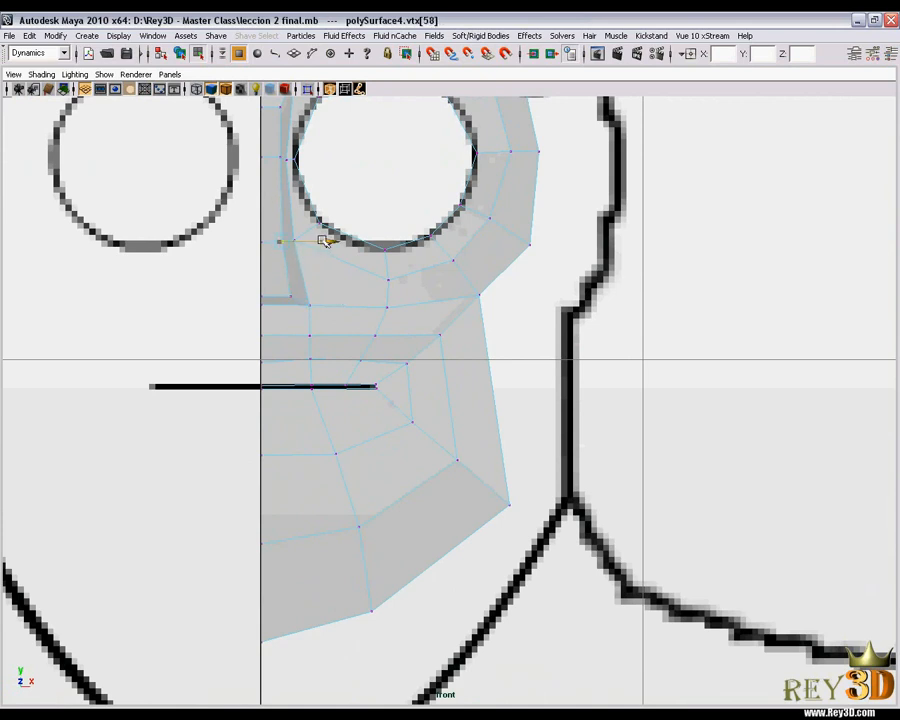
{"action": "middle_click_drag", "start_coordinate": [290, 297], "coordinate": [291, 297]}
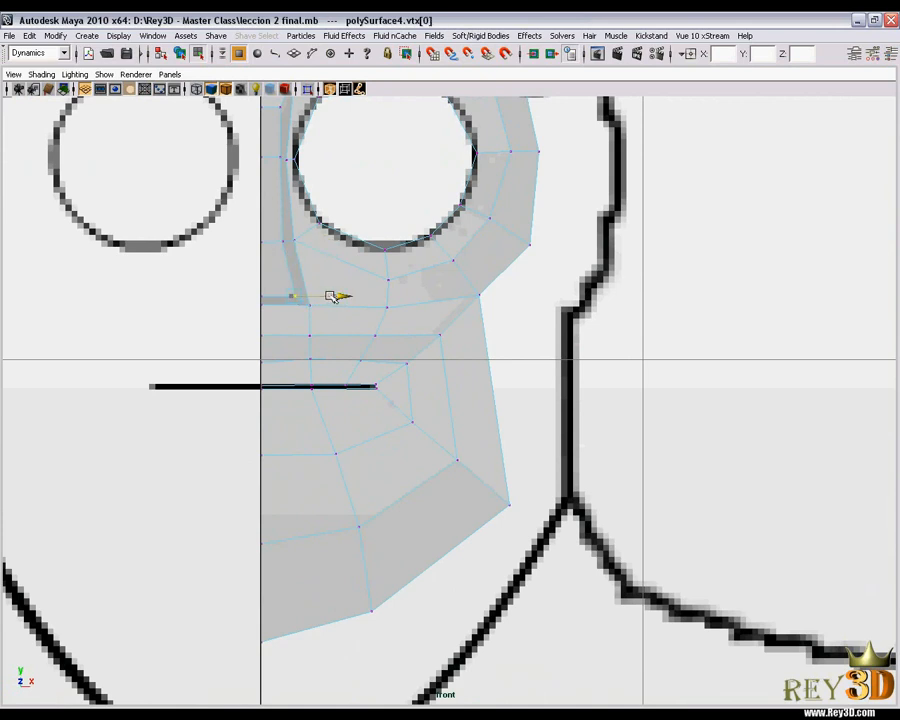
Examine how the half face mesh fits the front reference, from the crown down to the jaw.
{"action": "scroll", "coordinate": [333, 296], "scroll_direction": "down", "scroll_amount": 4}
{"action": "scroll", "coordinate": [335, 300], "scroll_direction": "up", "scroll_amount": 4}
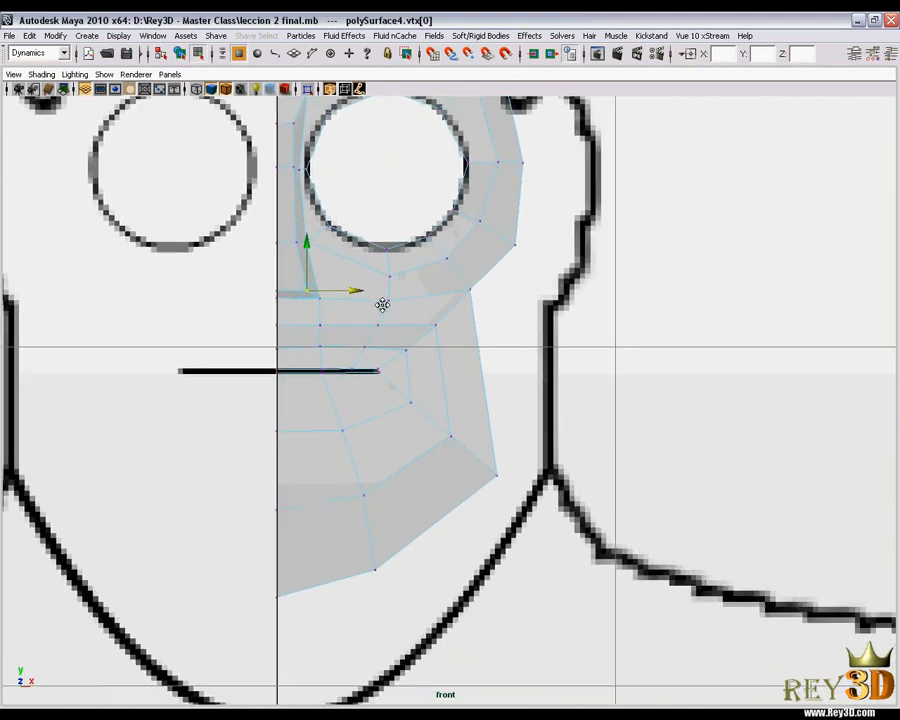
{"action": "middle_click_drag", "start_coordinate": [383, 309], "coordinate": [356, 300], "text": "alt"}
{"action": "right_click_drag", "start_coordinate": [400, 339], "coordinate": [436, 345], "text": "alt"}
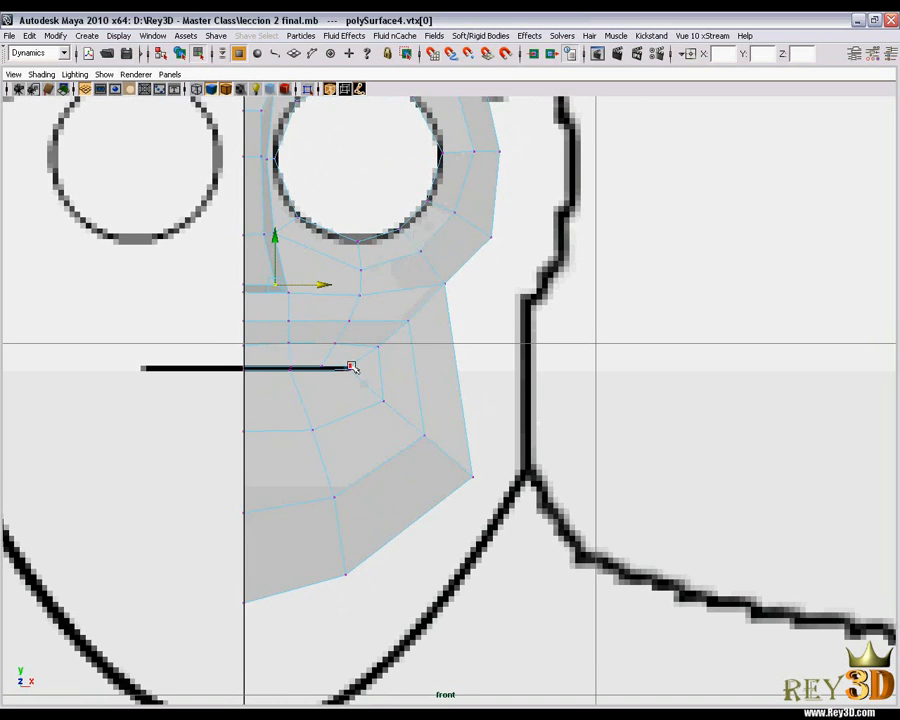
{"action": "scroll", "coordinate": [380, 332], "scroll_direction": "down", "scroll_amount": 3}
{"action": "scroll", "coordinate": [372, 345], "scroll_direction": "up", "scroll_amount": 3}
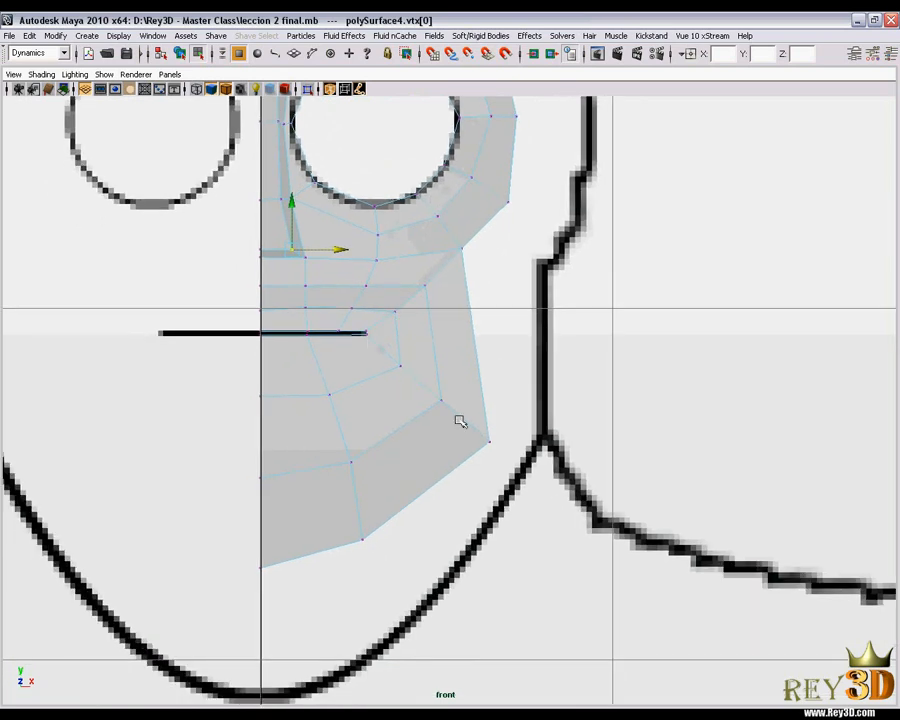
{"action": "scroll", "coordinate": [426, 441], "scroll_direction": "down", "scroll_amount": 3}
{"action": "scroll", "coordinate": [410, 438], "scroll_direction": "up", "scroll_amount": 3}
{"action": "scroll", "coordinate": [454, 342], "scroll_direction": "down", "scroll_amount": 3}
{"action": "scroll", "coordinate": [436, 362], "scroll_direction": "up", "scroll_amount": 2}
{"action": "scroll", "coordinate": [453, 371], "scroll_direction": "down", "scroll_amount": 4}
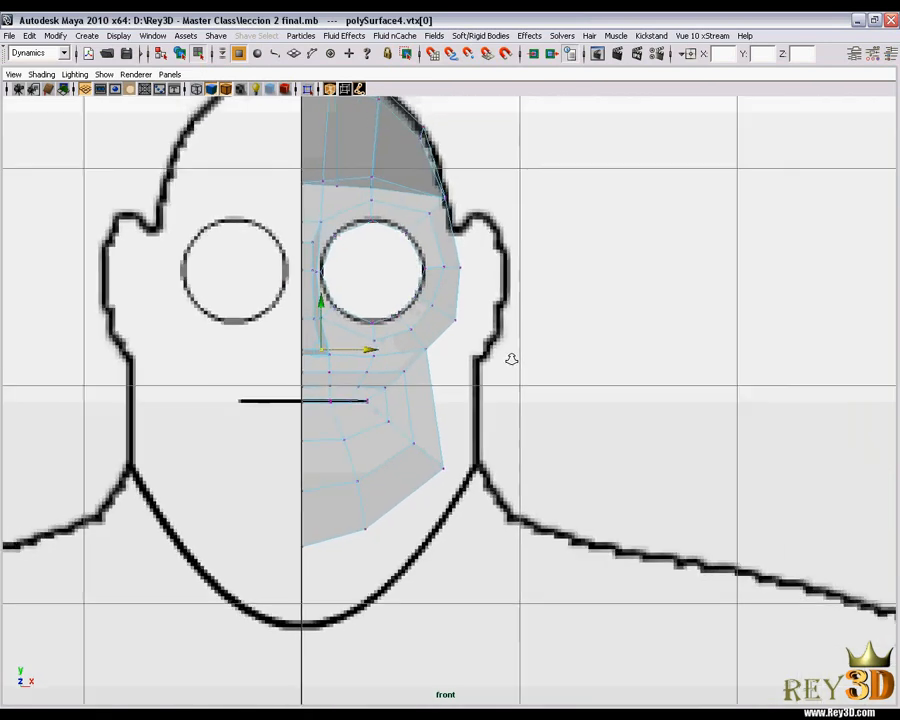
{"action": "scroll", "coordinate": [514, 358], "scroll_direction": "up", "scroll_amount": 2}
{"action": "scroll", "coordinate": [501, 399], "scroll_direction": "down", "scroll_amount": 2}
{"action": "scroll", "coordinate": [464, 358], "scroll_direction": "up", "scroll_amount": 1}
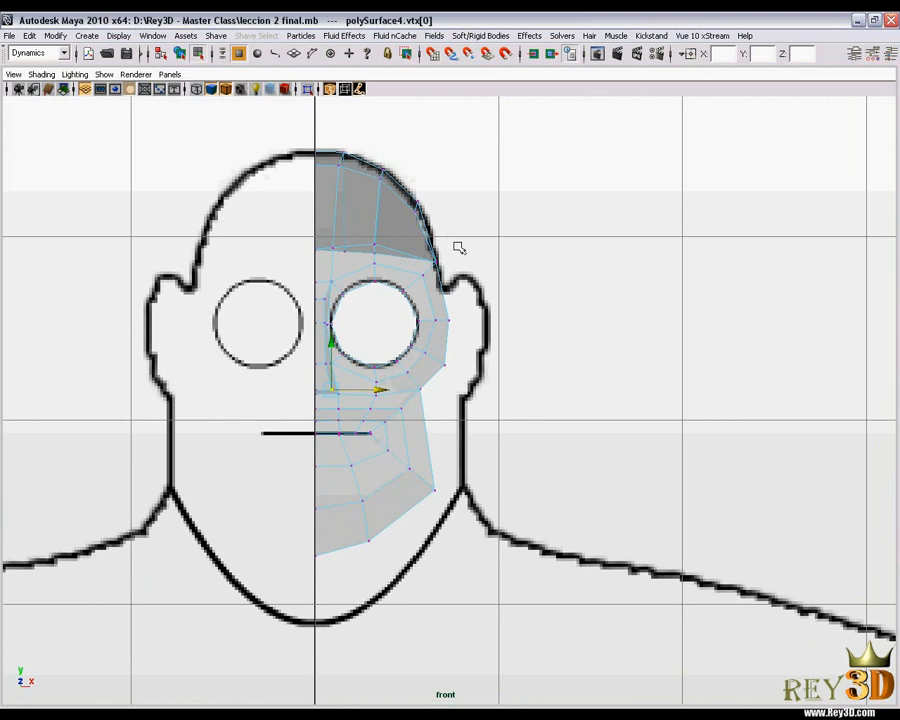
{"action": "scroll", "coordinate": [484, 340], "scroll_direction": "up", "scroll_amount": 3}
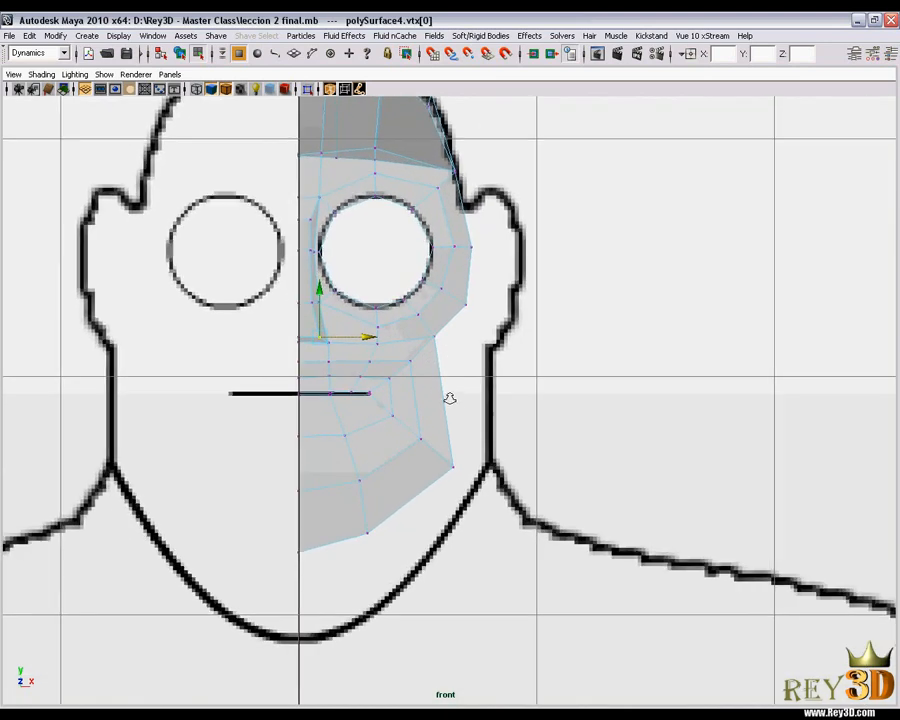
Move the cheek's upper and lower outer border vertices back along the depth axis in the side view.
{"action": "key", "text": "space"}
{"action": "left_click_drag", "start_coordinate": [506, 359], "coordinate": [517, 360]}
{"action": "scroll", "coordinate": [489, 257], "scroll_direction": "up", "scroll_amount": 5}
{"action": "middle_click_drag", "start_coordinate": [421, 347], "coordinate": [435, 261], "text": "alt"}
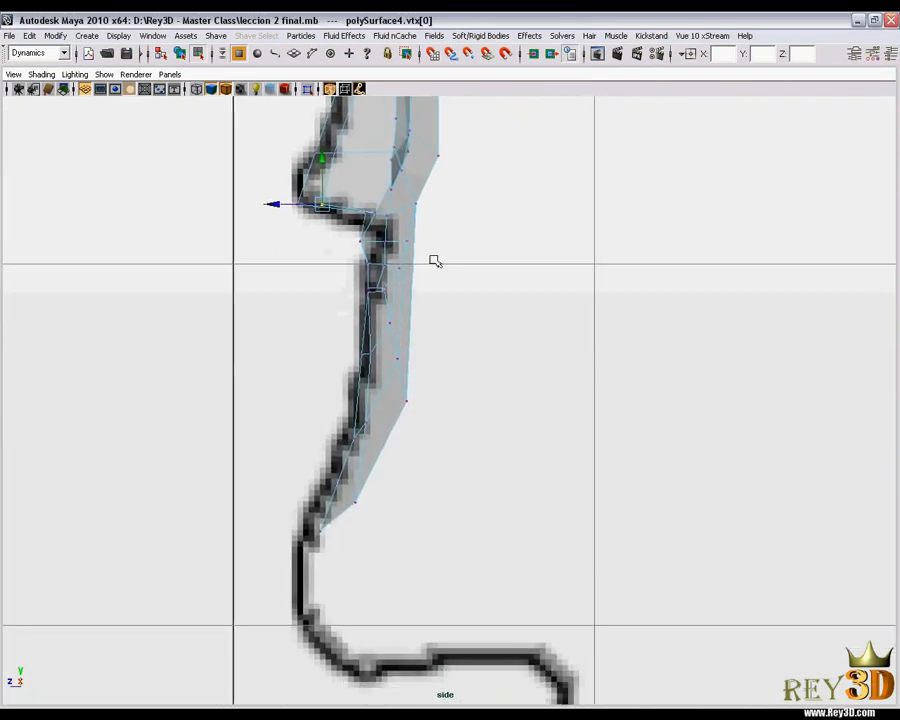
{"action": "left_click", "coordinate": [409, 174]}
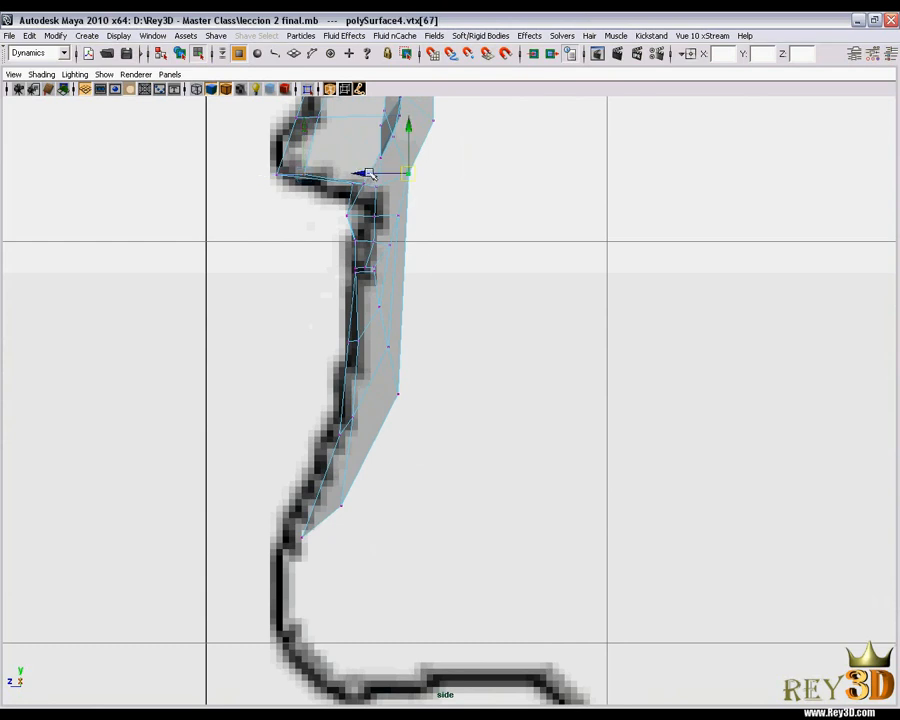
{"action": "left_click", "coordinate": [369, 174]}
{"action": "left_click", "coordinate": [398, 394]}
{"action": "left_click_drag", "start_coordinate": [358, 388], "coordinate": [371, 390]}
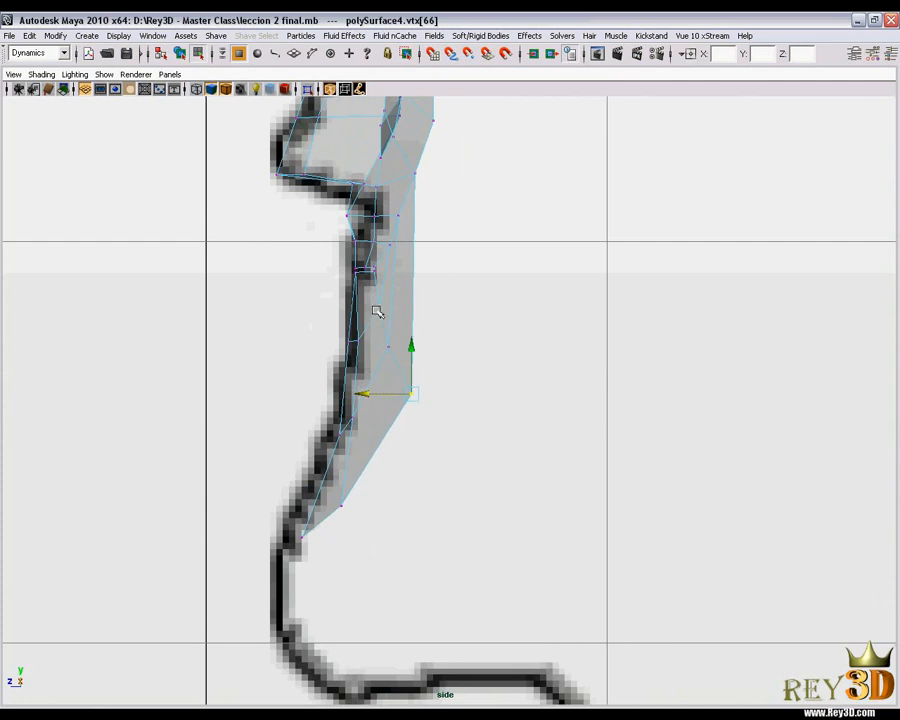
Move the two centreline chin vertices forward along the depth axis onto the side reference profile.
{"action": "scroll", "coordinate": [383, 338], "scroll_direction": "up", "scroll_amount": 2}
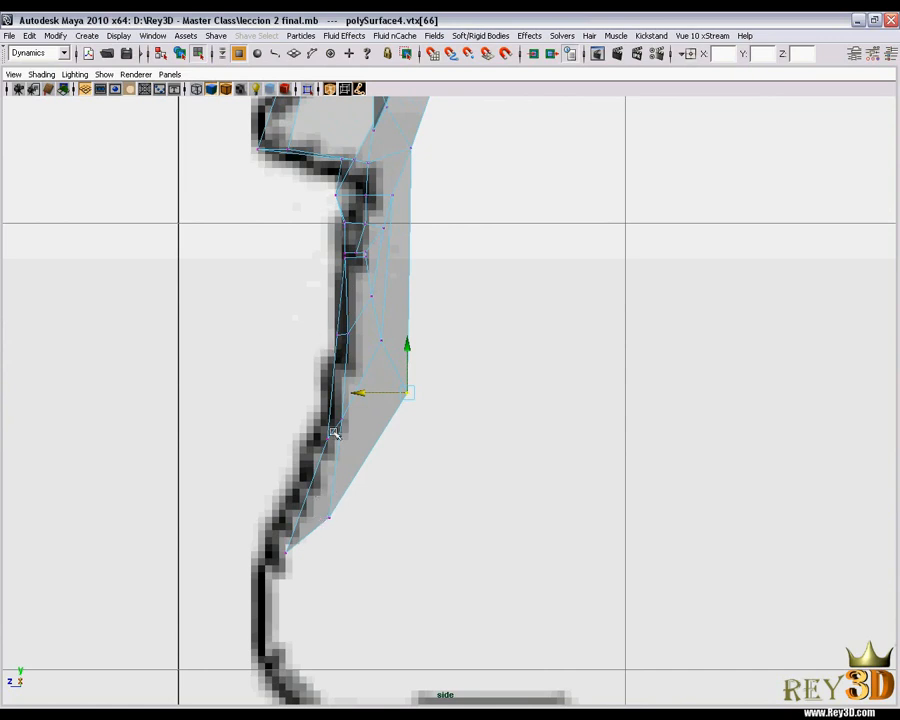
{"action": "left_click", "coordinate": [327, 440]}
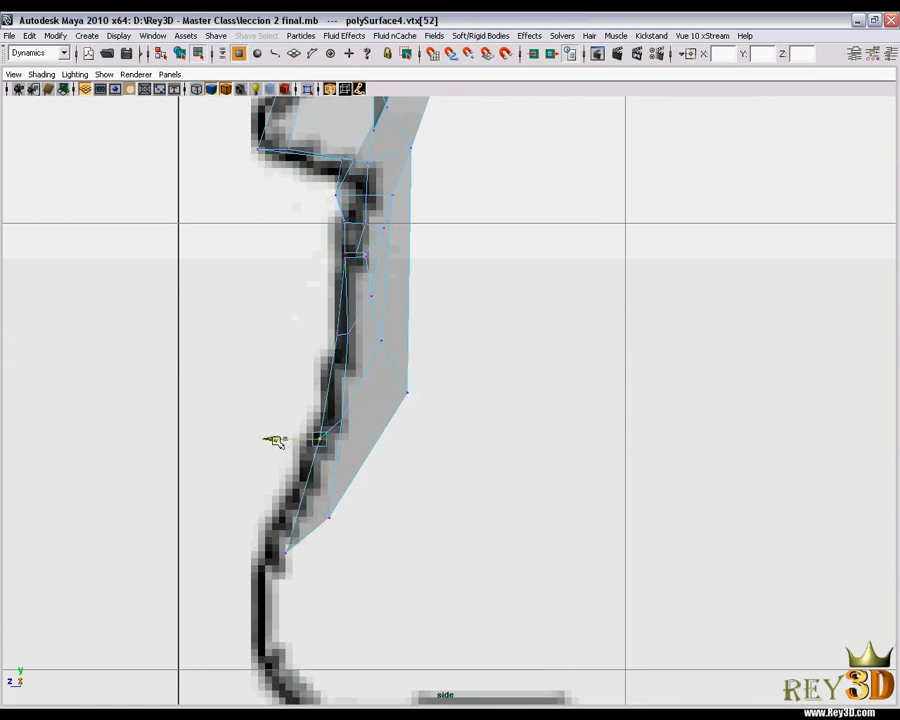
{"action": "middle_click_drag", "start_coordinate": [281, 521], "coordinate": [225, 551]}
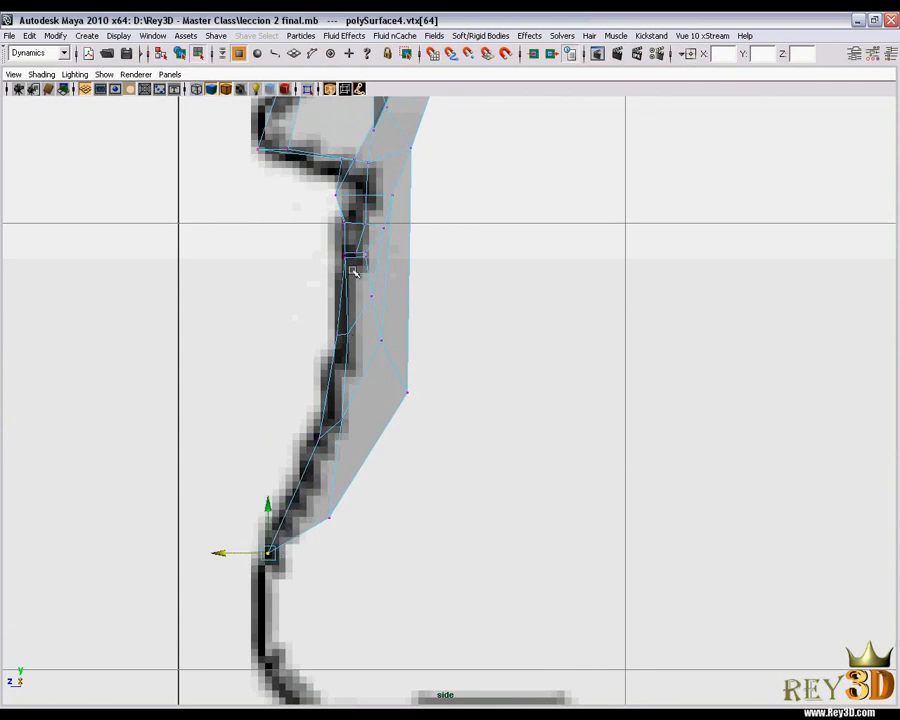
Nudge the upper centreline chin vertex slightly further forward along the depth axis to follow the side profile.
{"action": "scroll", "coordinate": [368, 285], "scroll_direction": "up", "scroll_amount": 1}
{"action": "middle_click_drag", "start_coordinate": [378, 295], "coordinate": [380, 363], "text": "alt"}
{"action": "scroll", "coordinate": [345, 375], "scroll_direction": "up", "scroll_amount": 3}
{"action": "left_click", "coordinate": [319, 398]}
{"action": "key", "text": "Up"}
{"action": "scroll", "coordinate": [305, 312], "scroll_direction": "up", "scroll_amount": 1}
{"action": "scroll", "coordinate": [382, 354], "scroll_direction": "down", "scroll_amount": 2}
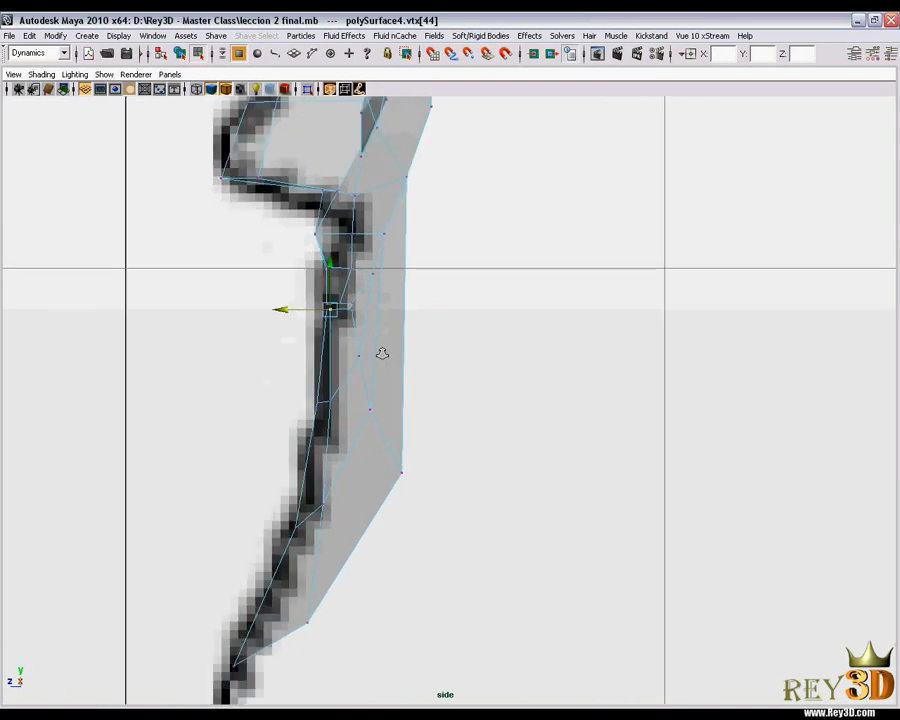
{"action": "middle_click_drag", "start_coordinate": [380, 392], "coordinate": [342, 285], "text": "alt"}
{"action": "left_click", "coordinate": [327, 454]}
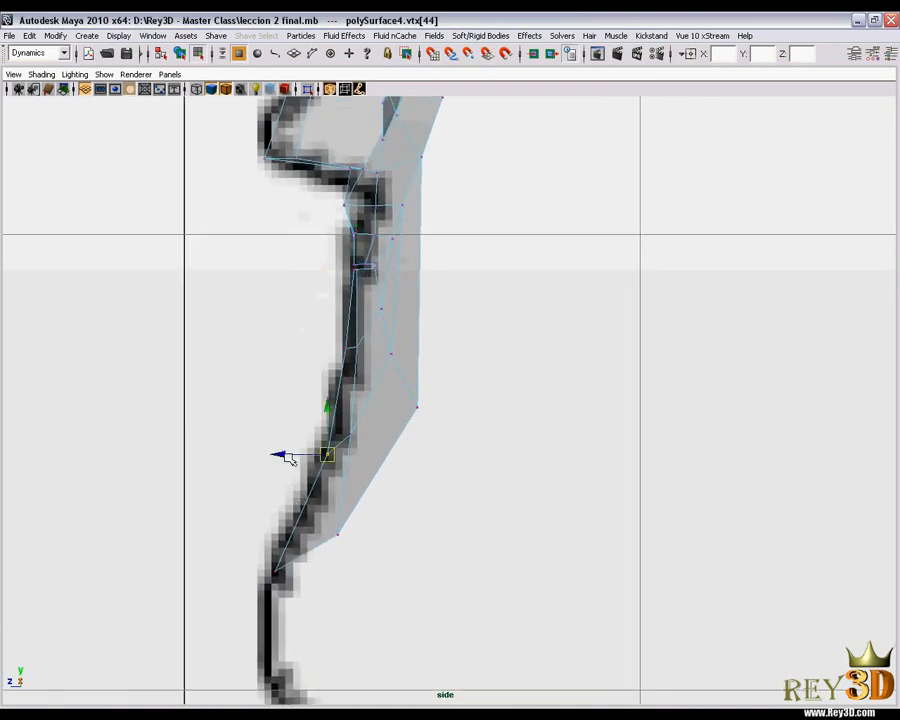
{"action": "left_click_drag", "start_coordinate": [280, 455], "coordinate": [277, 455]}
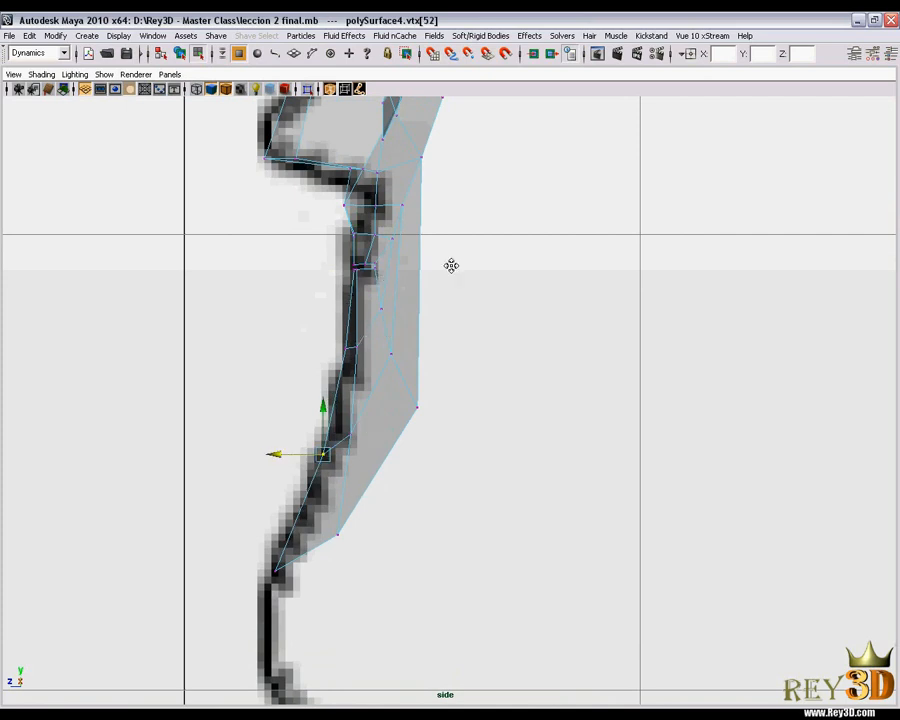
Move the vertex beside the upper lip and the cheek's outer border vertex at nose-base level back along the depth axis.
{"action": "middle_click_drag", "start_coordinate": [449, 281], "coordinate": [428, 374], "text": "alt"}
{"action": "middle_click_drag", "start_coordinate": [445, 311], "coordinate": [429, 354], "text": "alt"}
{"action": "scroll", "coordinate": [374, 360], "scroll_direction": "up", "scroll_amount": 2}
{"action": "left_click", "coordinate": [345, 343]}
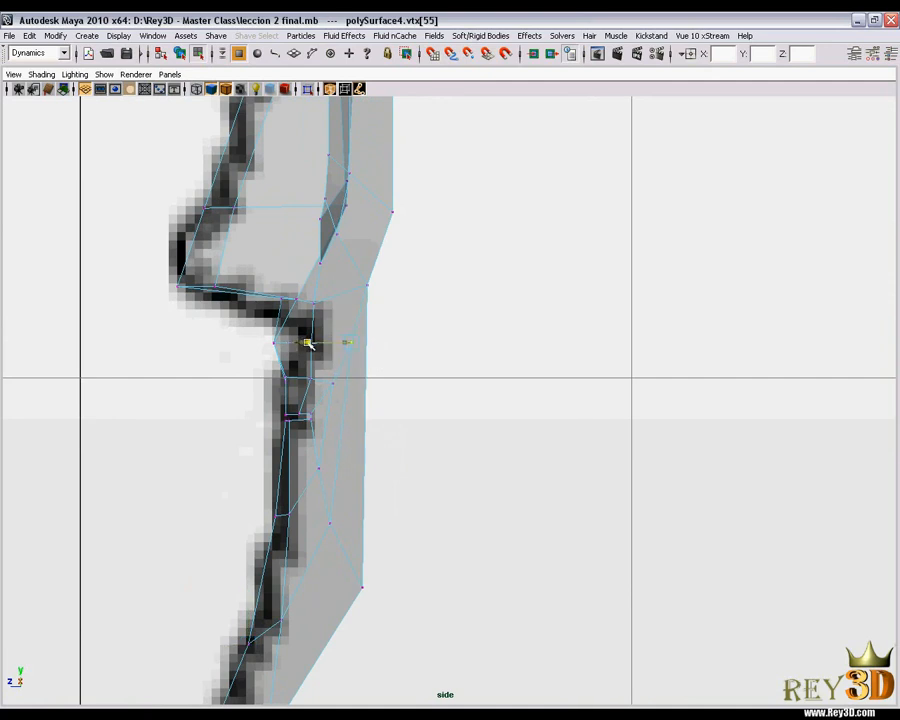
{"action": "left_click", "coordinate": [369, 287]}
{"action": "left_click_drag", "start_coordinate": [330, 285], "coordinate": [338, 287]}
Show the side view next to a perspective view and frame the brow and eye area in perspective.
{"action": "scroll", "coordinate": [377, 305], "scroll_direction": "down", "scroll_amount": 13}
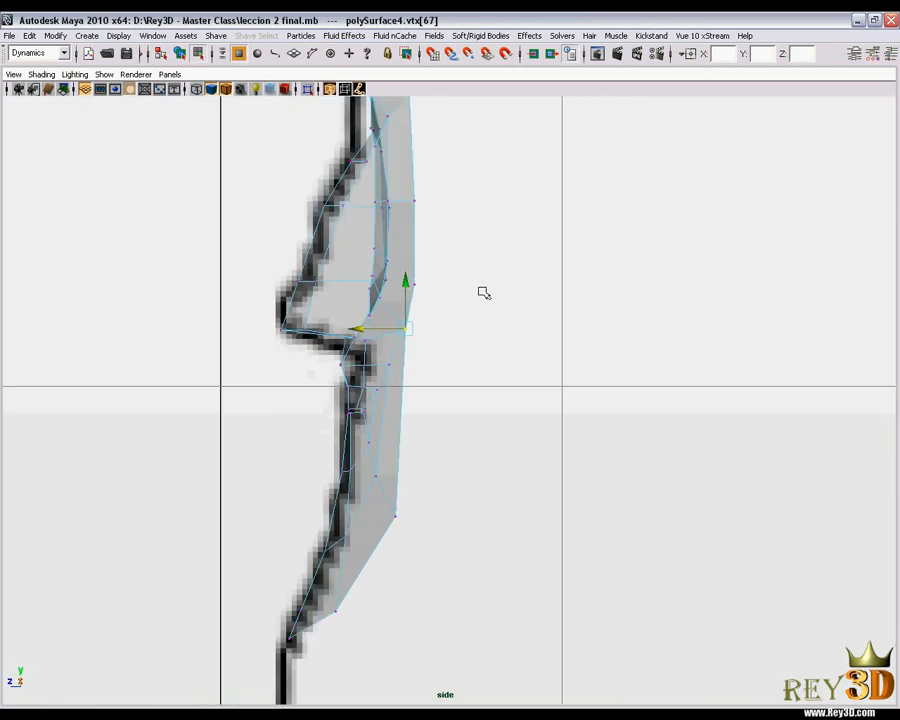
{"action": "middle_click_drag", "start_coordinate": [545, 332], "coordinate": [499, 343], "text": "alt"}
{"action": "scroll", "coordinate": [478, 241], "scroll_direction": "up", "scroll_amount": 2}
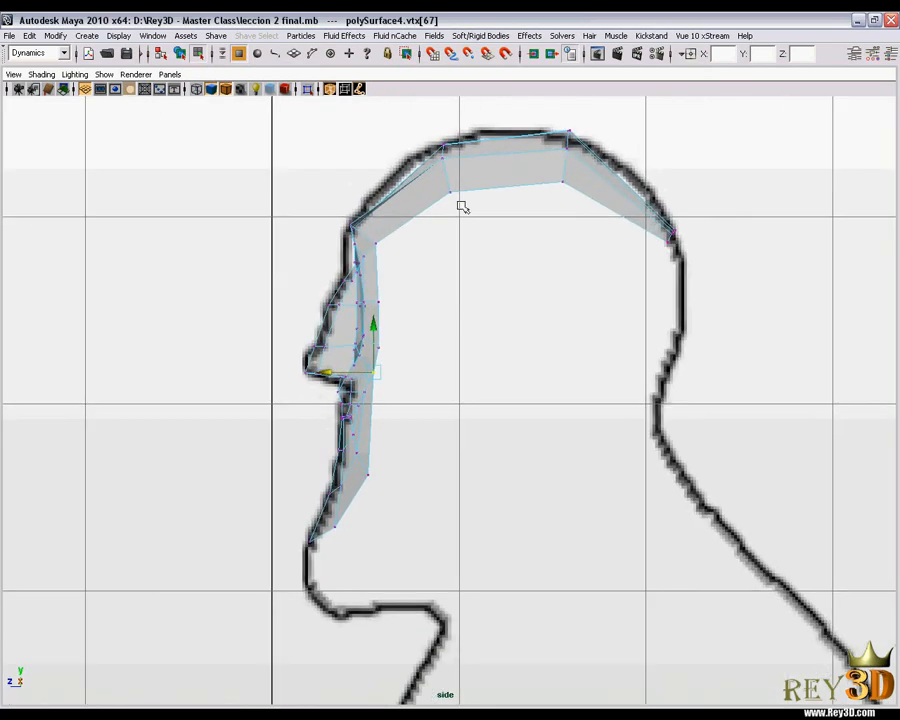
{"action": "middle_click_drag", "start_coordinate": [484, 240], "coordinate": [440, 362], "text": "alt"}
{"action": "scroll", "coordinate": [440, 350], "scroll_direction": "up", "scroll_amount": 3}
{"action": "middle_click_drag", "start_coordinate": [423, 317], "coordinate": [486, 342], "text": "alt"}
{"action": "scroll", "coordinate": [480, 335], "scroll_direction": "up", "scroll_amount": 1}
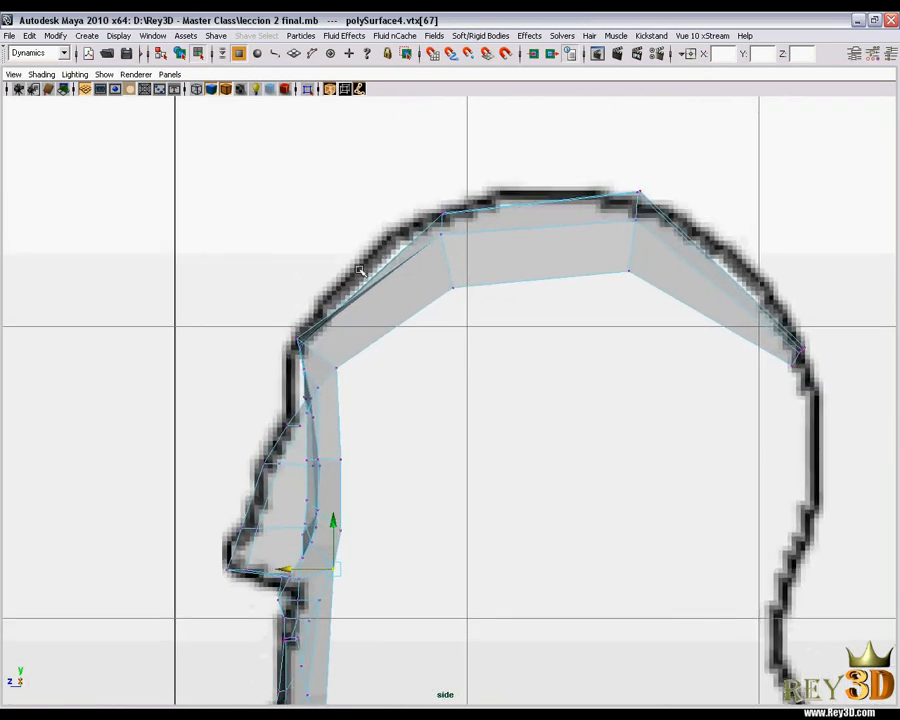
{"action": "key", "text": "space"}
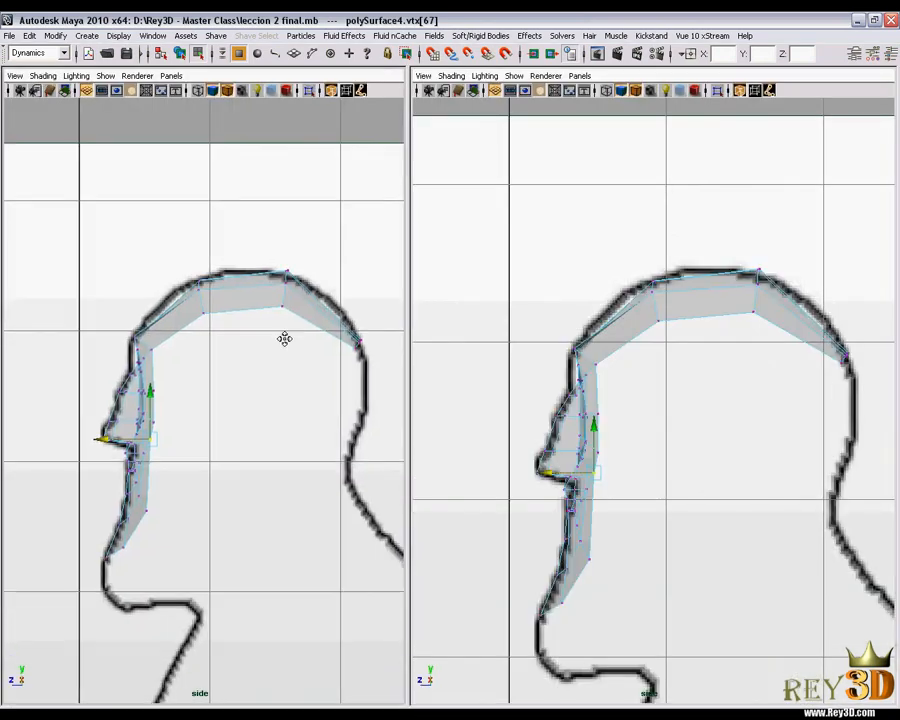
{"action": "key", "text": "space"}
{"action": "left_click_drag", "start_coordinate": [608, 343], "coordinate": [610, 320]}
{"action": "scroll", "coordinate": [655, 317], "scroll_direction": "up", "scroll_amount": 2}
{"action": "left_click_drag", "start_coordinate": [676, 318], "coordinate": [506, 307], "text": "alt"}
{"action": "scroll", "coordinate": [623, 303], "scroll_direction": "up", "scroll_amount": 2}
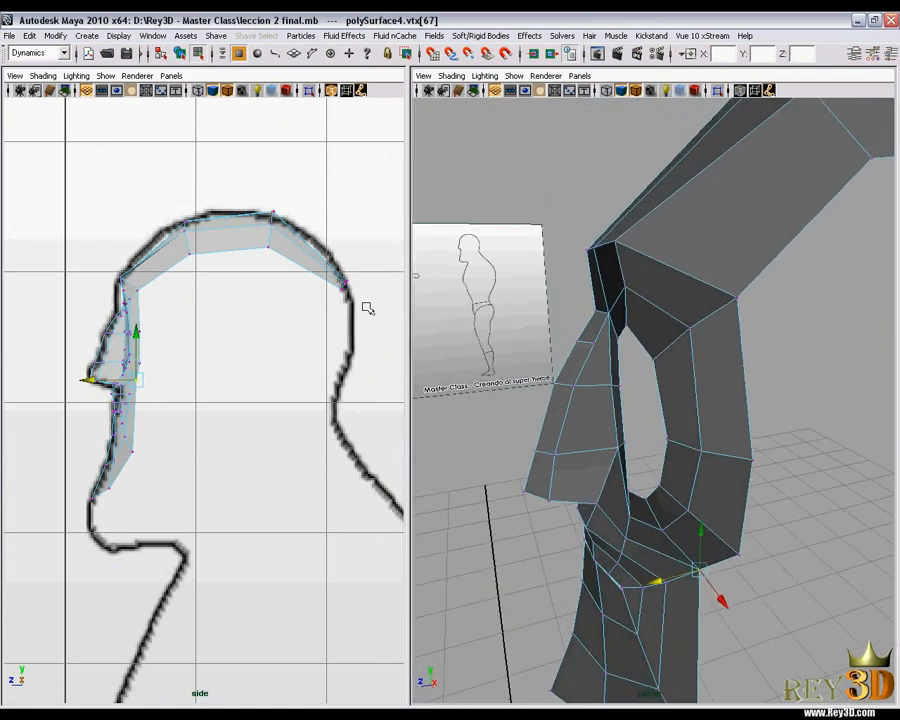
Move the inner brow vertex above the eye back and slightly down in the side view.
{"action": "scroll", "coordinate": [333, 281], "scroll_direction": "up", "scroll_amount": 2}
{"action": "left_click", "coordinate": [617, 242]}
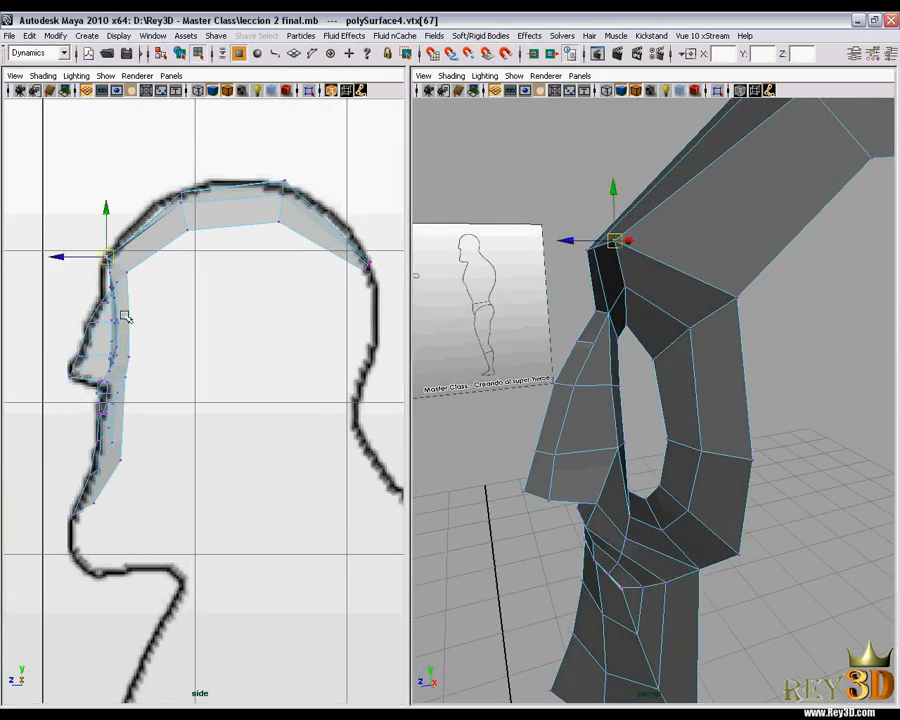
{"action": "scroll", "coordinate": [132, 266], "scroll_direction": "up", "scroll_amount": 3}
{"action": "left_click_drag", "start_coordinate": [122, 218], "coordinate": [130, 218]}
{"action": "left_click_drag", "start_coordinate": [179, 183], "coordinate": [179, 191]}
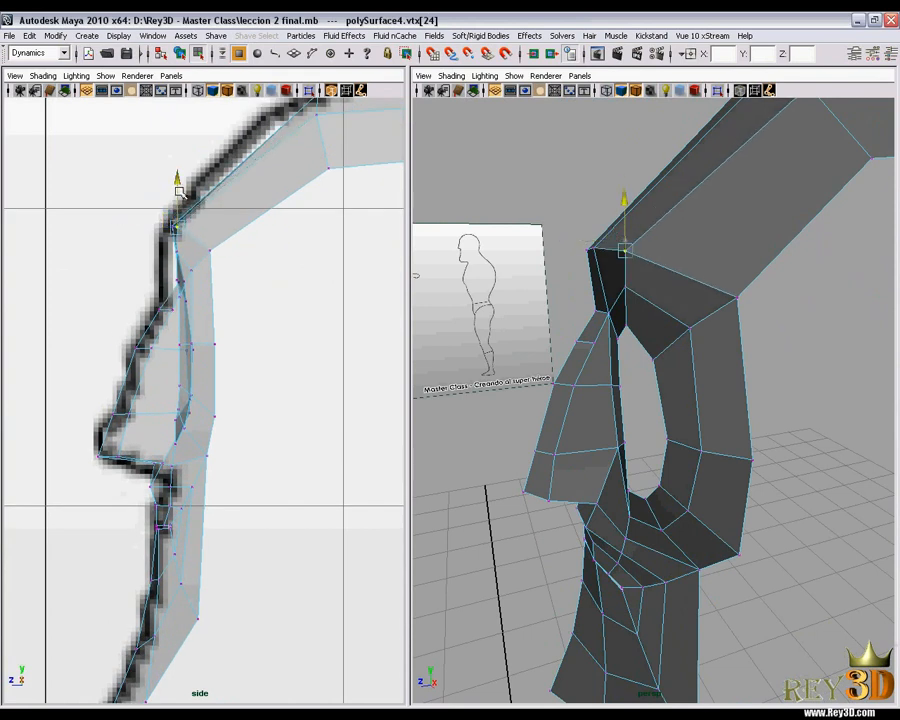
{"action": "middle_click_drag", "start_coordinate": [215, 272], "coordinate": [259, 346], "text": "alt"}
{"action": "scroll", "coordinate": [259, 346], "scroll_direction": "up", "scroll_amount": 4}
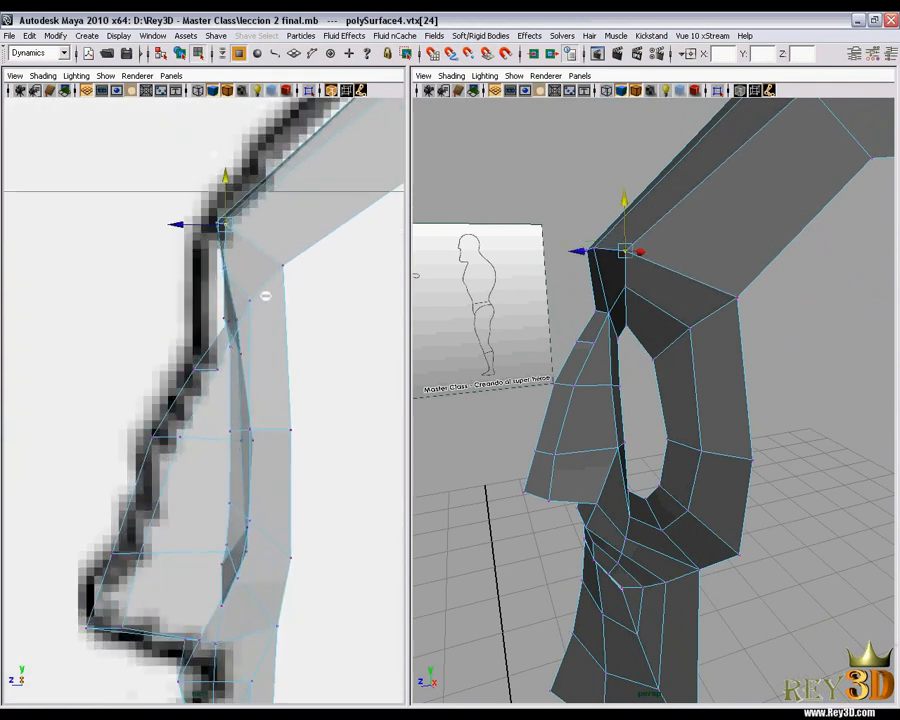
Move the brow vertex beside the centreline outward and adjust the brow's centre vertices against the side profile.
{"action": "left_click_drag", "start_coordinate": [637, 243], "coordinate": [663, 242], "text": "alt"}
{"action": "left_click", "coordinate": [576, 250]}
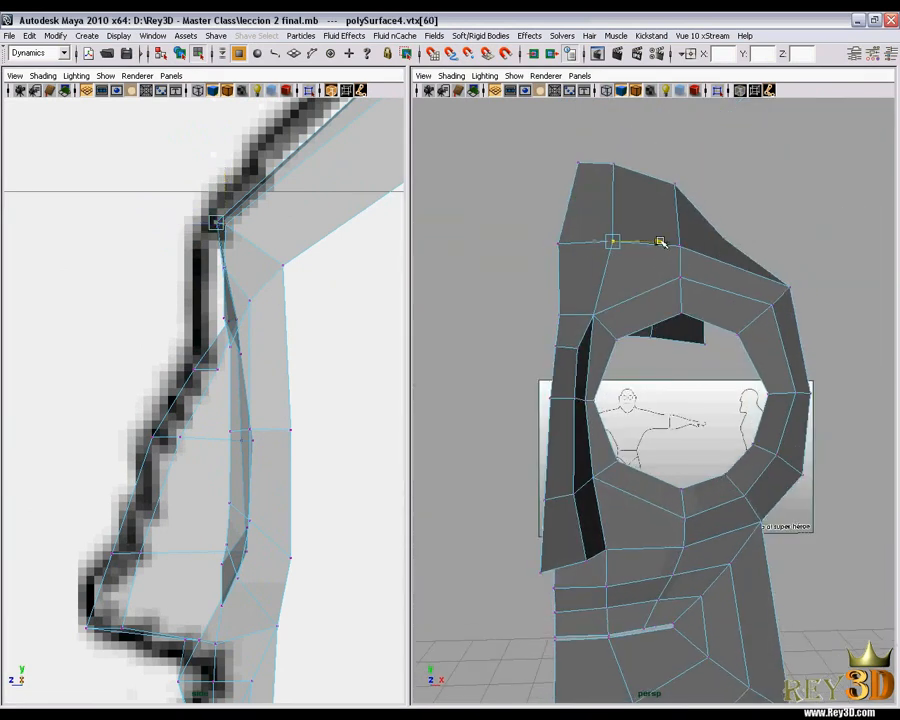
{"action": "left_click_drag", "start_coordinate": [646, 302], "coordinate": [580, 368], "text": "alt"}
{"action": "scroll", "coordinate": [350, 294], "scroll_direction": "up", "scroll_amount": 5}
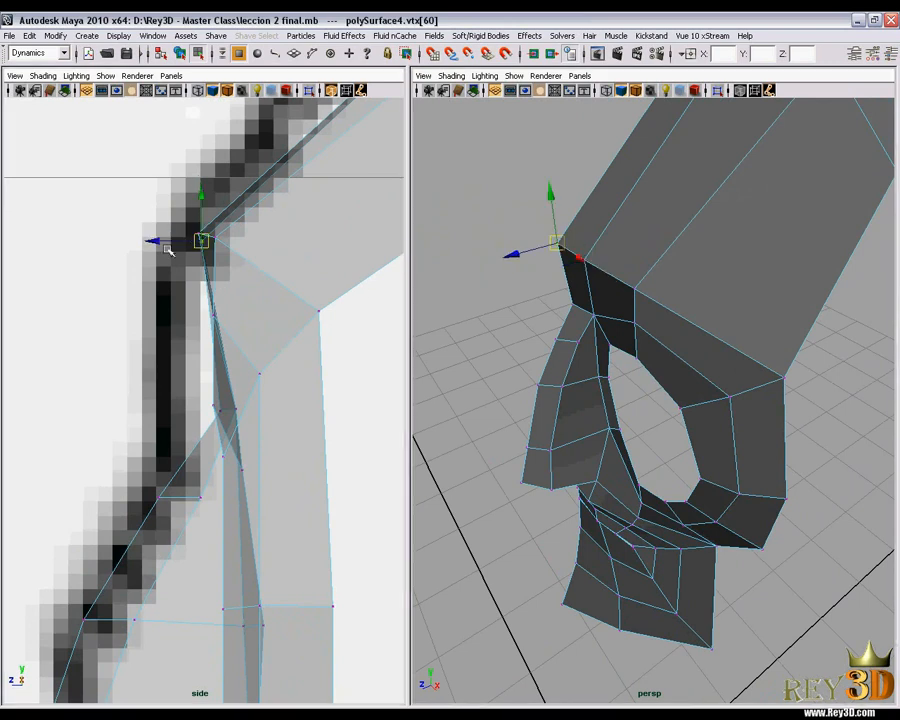
{"action": "left_click", "coordinate": [197, 234]}
{"action": "scroll", "coordinate": [197, 234], "scroll_direction": "up", "scroll_amount": 1}
{"action": "left_click_drag", "start_coordinate": [197, 204], "coordinate": [201, 205]}
Raise the outer border vertex at the front of the crown in the side view.
{"action": "scroll", "coordinate": [235, 259], "scroll_direction": "down", "scroll_amount": 5}
{"action": "left_click_drag", "start_coordinate": [600, 250], "coordinate": [640, 292], "text": "alt"}
{"action": "left_click", "coordinate": [634, 288]}
{"action": "scroll", "coordinate": [250, 370], "scroll_direction": "up", "scroll_amount": 2}
{"action": "middle_click_drag", "start_coordinate": [242, 361], "coordinate": [183, 329]}
{"action": "scroll", "coordinate": [183, 329], "scroll_direction": "up", "scroll_amount": 1}
{"action": "left_click_drag", "start_coordinate": [719, 263], "coordinate": [660, 290], "text": "alt"}
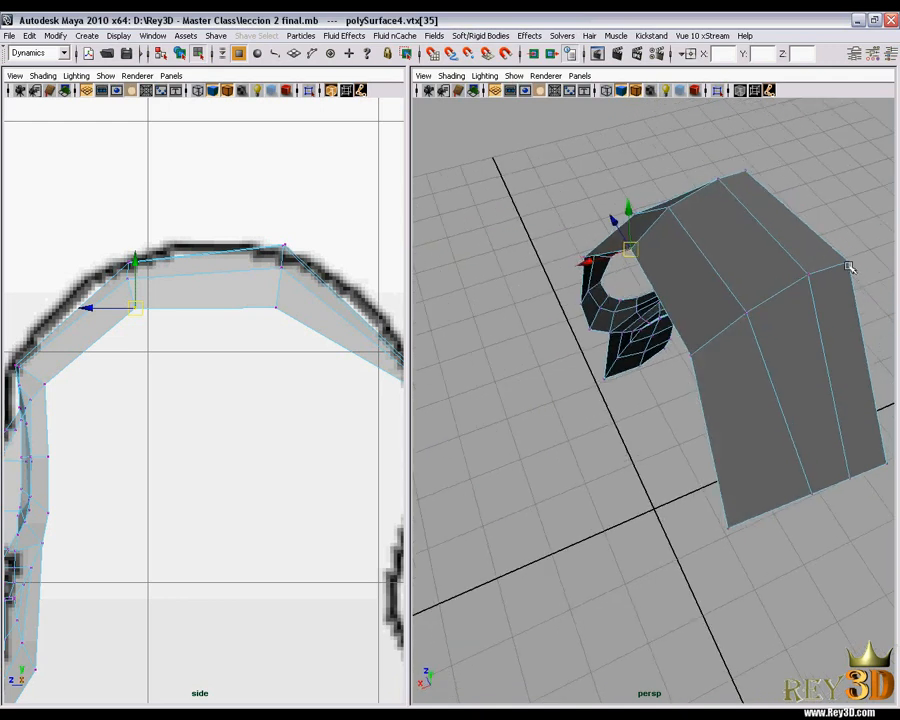
Lower the centreline vertex and its neighbours at the rear of the crown to match the skull outline in the side view.
{"action": "left_click", "coordinate": [848, 266]}
{"action": "middle_click_drag", "start_coordinate": [265, 312], "coordinate": [222, 309], "text": "alt"}
{"action": "scroll", "coordinate": [240, 300], "scroll_direction": "up", "scroll_amount": 1}
{"action": "left_click_drag", "start_coordinate": [225, 200], "coordinate": [250, 251]}
{"action": "left_click", "coordinate": [247, 251]}
{"action": "middle_click_drag", "start_coordinate": [274, 341], "coordinate": [273, 304], "text": "alt"}
{"action": "scroll", "coordinate": [319, 309], "scroll_direction": "down", "scroll_amount": 5}
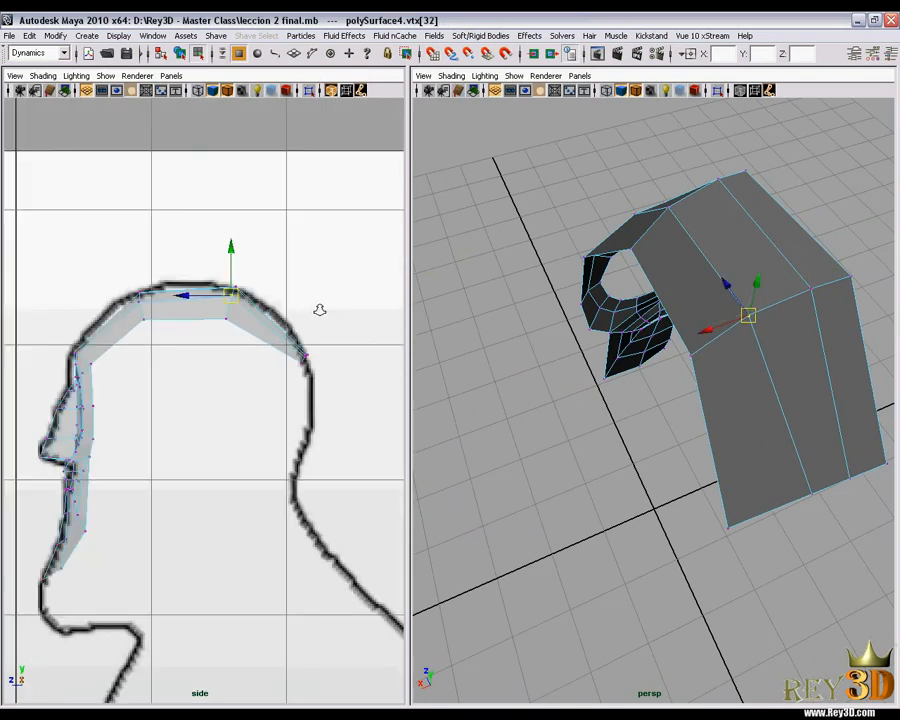
Display the half head as a smooth preview in the full perspective view, in object mode and without wireframe.
{"action": "left_click_drag", "start_coordinate": [745, 311], "coordinate": [646, 437], "text": "alt"}
{"action": "left_click", "coordinate": [638, 440]}
{"action": "left_click_drag", "start_coordinate": [590, 451], "coordinate": [628, 464], "text": "alt"}
{"action": "left_click_drag", "start_coordinate": [729, 444], "coordinate": [596, 318], "text": "alt"}
{"action": "left_click_drag", "start_coordinate": [631, 379], "coordinate": [713, 388], "text": "alt"}
{"action": "key", "text": "space"}
{"action": "left_click_drag", "start_coordinate": [643, 468], "coordinate": [561, 386], "text": "alt"}
{"action": "key", "text": "3"}
{"action": "right_click_drag", "start_coordinate": [462, 242], "coordinate": [600, 201]}
{"action": "mouse_move", "coordinate": [600, 201]}
{"action": "left_mouse_down", "text": "alt"}
{"action": "mouse_move", "coordinate": [534, 317]}
{"action": "mouse_move", "coordinate": [505, 310]}
{"action": "mouse_move", "coordinate": [596, 315]}
{"action": "mouse_move", "coordinate": [492, 316]}
{"action": "mouse_move", "coordinate": [597, 321]}
{"action": "mouse_move", "coordinate": [472, 318]}
{"action": "mouse_move", "coordinate": [576, 316]}
{"action": "mouse_move", "coordinate": [538, 311]}
{"action": "mouse_move", "coordinate": [455, 254]}
{"action": "left_mouse_up", "text": "alt"}
{"action": "left_click", "coordinate": [236, 90]}
Lighten the colour of the mesh's lambert1 material to a light grey and bring back the channel box.
{"action": "right_click_drag", "start_coordinate": [455, 254], "coordinate": [440, 441]}
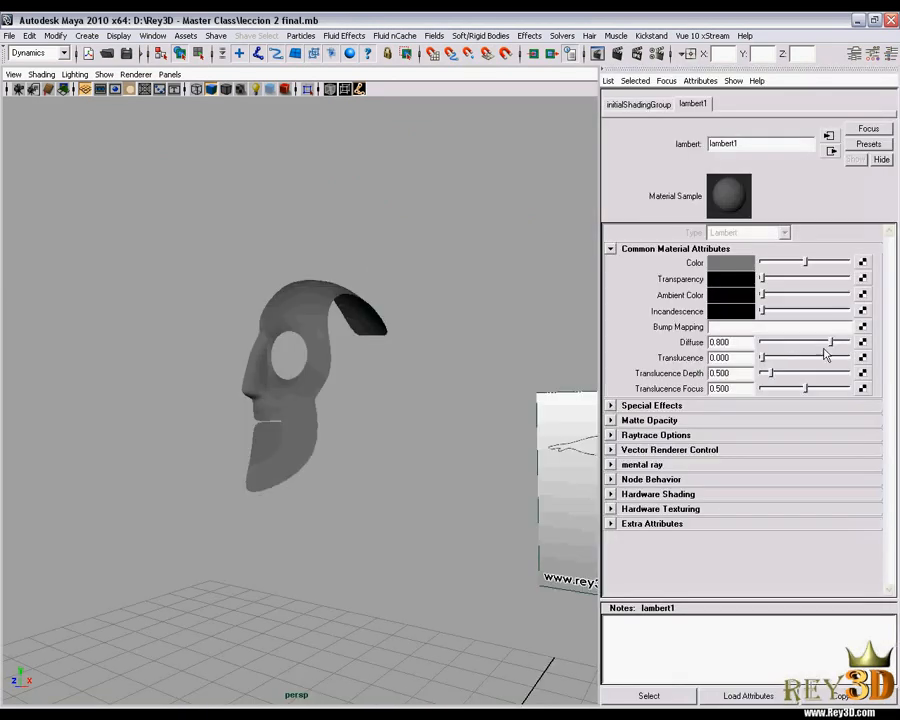
{"action": "left_click_drag", "start_coordinate": [801, 264], "coordinate": [834, 266]}
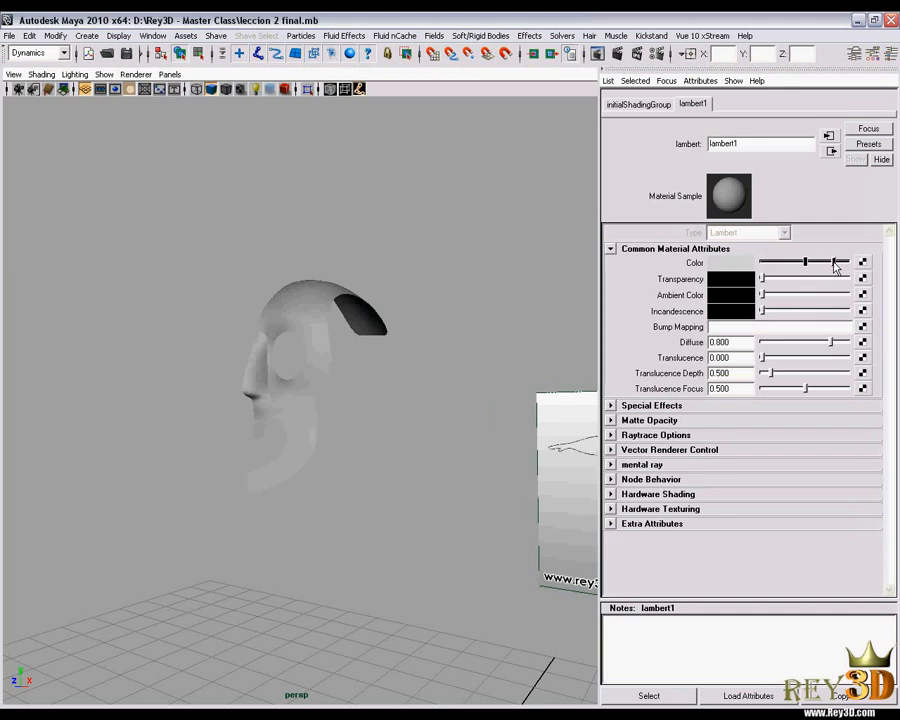
{"action": "left_click", "coordinate": [889, 53]}
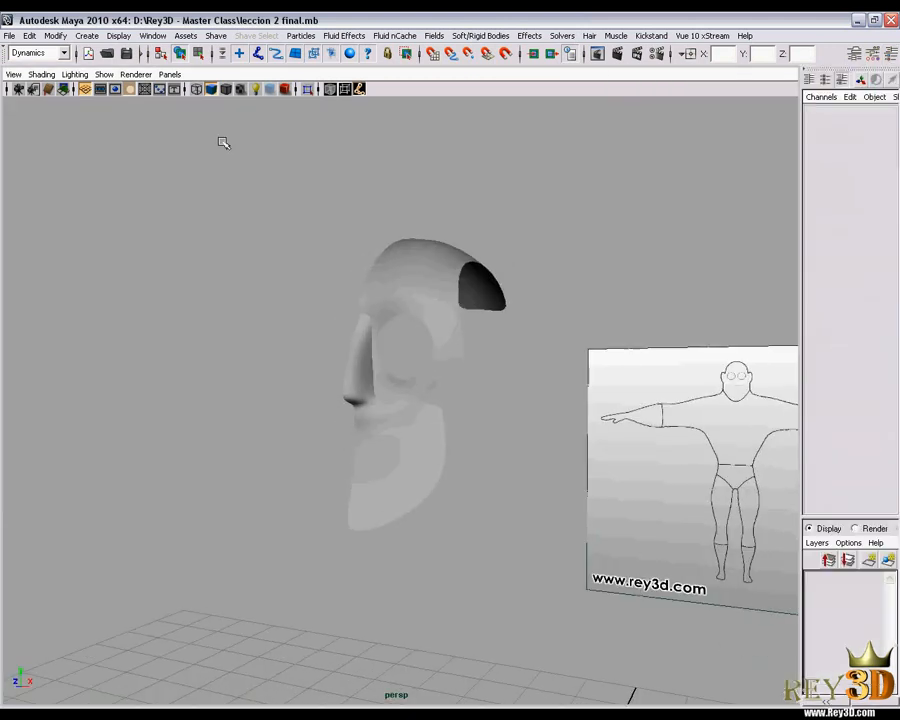
Examine the smoothed half head's shape and edge flow around the eye, nose and mouth, with and without wireframe.
{"action": "left_click", "coordinate": [226, 90]}
{"action": "mouse_move", "coordinate": [500, 300]}
{"action": "left_mouse_down", "text": "alt"}
{"action": "mouse_move", "coordinate": [587, 315]}
{"action": "mouse_move", "coordinate": [454, 323]}
{"action": "mouse_move", "coordinate": [371, 358]}
{"action": "mouse_move", "coordinate": [379, 350]}
{"action": "left_mouse_up", "text": "alt"}
{"action": "right_click_drag", "start_coordinate": [388, 263], "coordinate": [386, 348], "text": "alt"}
{"action": "left_click_drag", "start_coordinate": [386, 348], "coordinate": [437, 349], "text": "alt"}
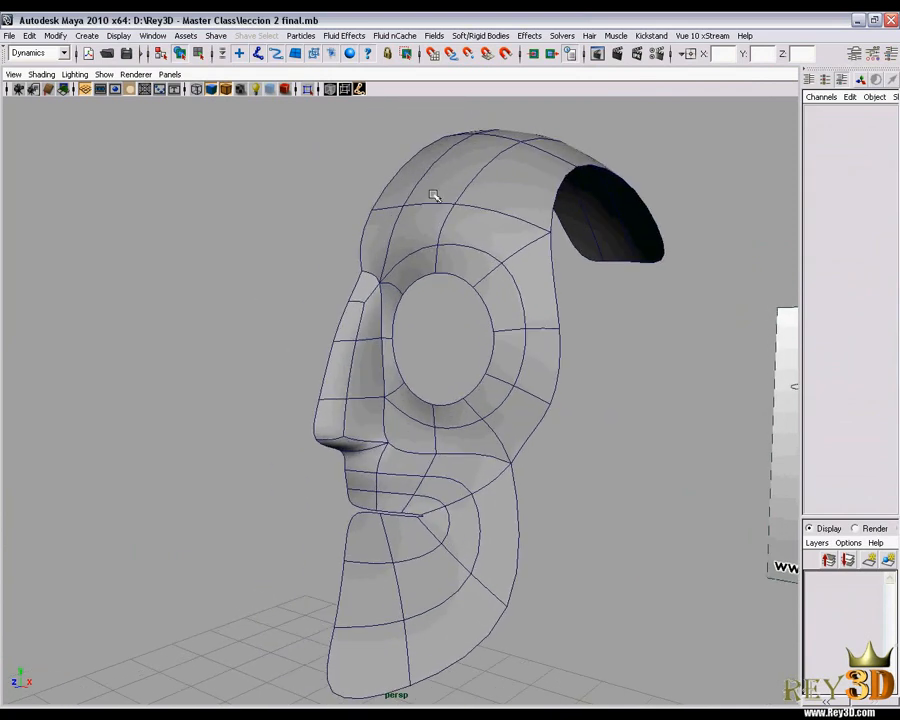
{"action": "left_click", "coordinate": [480, 289]}
{"action": "left_click_drag", "start_coordinate": [484, 290], "coordinate": [470, 281], "text": "alt"}
{"action": "scroll", "coordinate": [480, 290], "scroll_direction": "up", "scroll_amount": 2}
{"action": "left_click", "coordinate": [645, 418]}
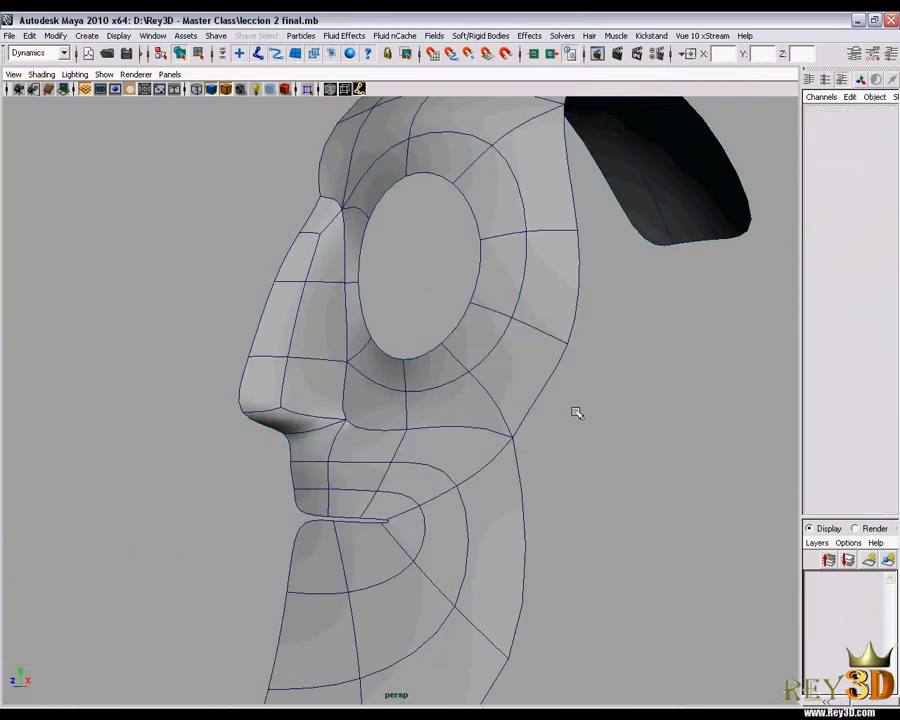
{"action": "scroll", "coordinate": [570, 408], "scroll_direction": "up", "scroll_amount": 1}
{"action": "left_click", "coordinate": [227, 90]}
{"action": "mouse_move", "coordinate": [466, 356]}
{"action": "left_mouse_down", "text": "alt"}
{"action": "mouse_move", "coordinate": [374, 346]}
{"action": "mouse_move", "coordinate": [335, 217]}
{"action": "left_mouse_up", "text": "alt"}
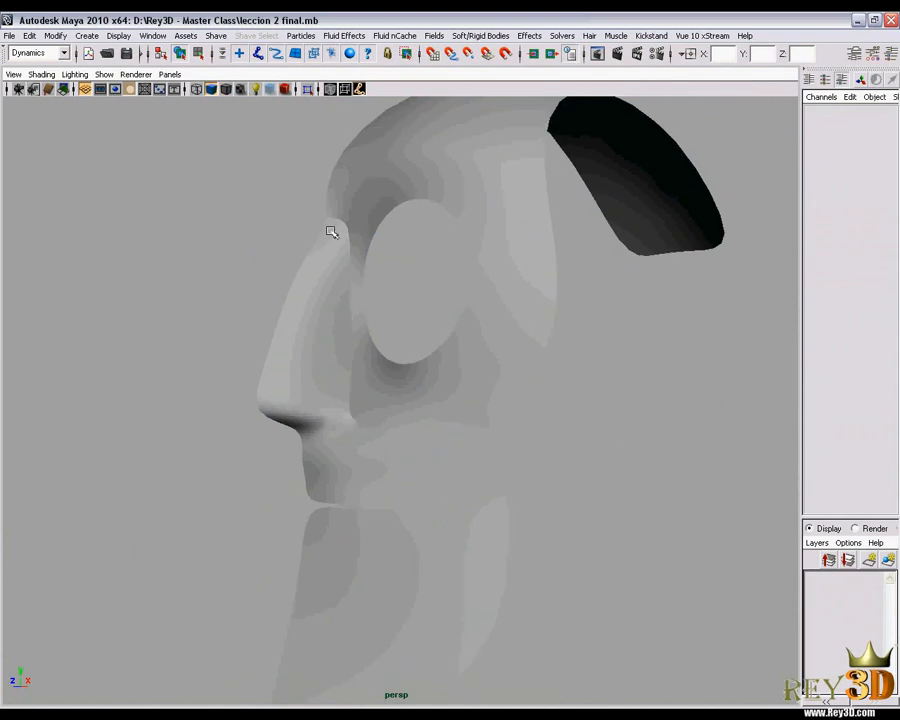
{"action": "right_click_drag", "start_coordinate": [535, 458], "coordinate": [482, 392], "text": "alt"}
{"action": "mouse_move", "coordinate": [482, 392]}
{"action": "left_mouse_down", "text": "alt"}
{"action": "mouse_move", "coordinate": [448, 390]}
{"action": "mouse_move", "coordinate": [498, 390]}
{"action": "left_mouse_up", "text": "alt"}
{"action": "right_click_drag", "start_coordinate": [498, 390], "coordinate": [469, 342], "text": "alt"}
Turn off two-sided lighting in the perspective view to reveal faces with flipped normals.
{"action": "key", "text": "space"}
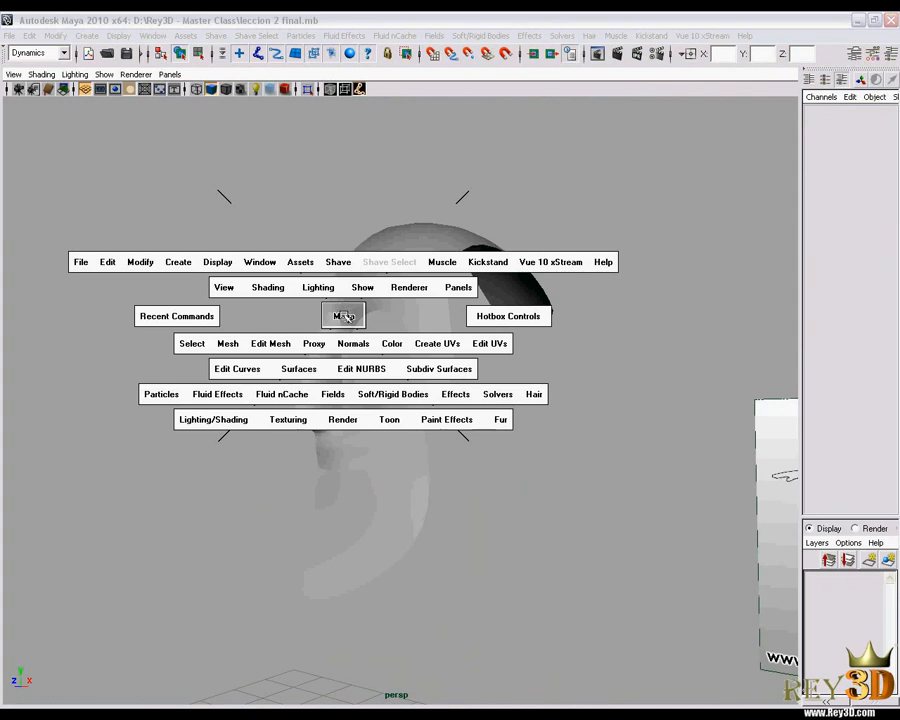
{"action": "left_click", "coordinate": [353, 343]}
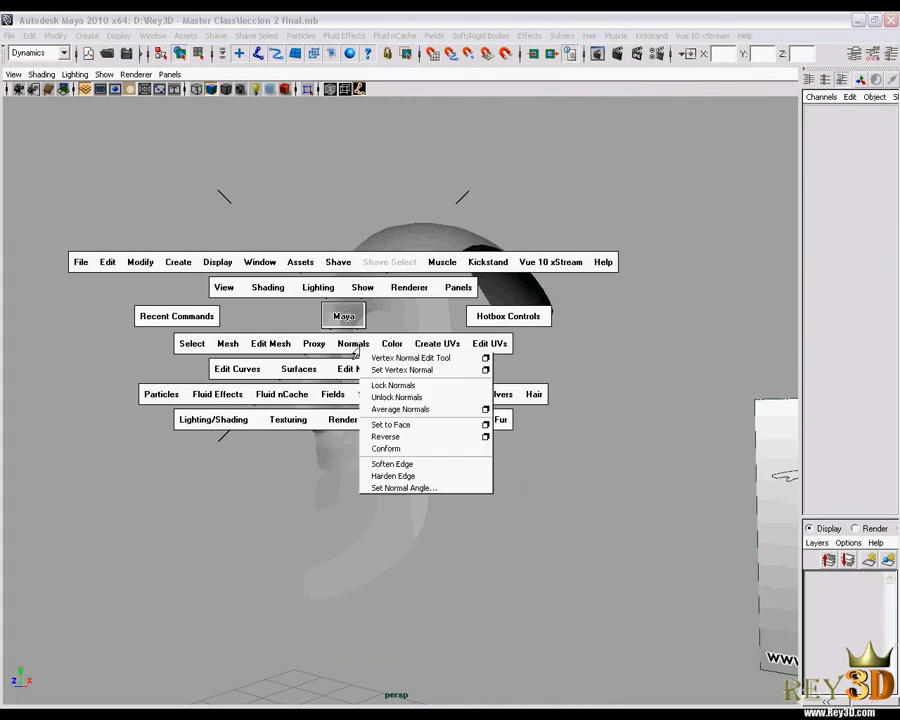
{"action": "left_click_drag", "start_coordinate": [318, 260], "coordinate": [489, 348], "text": "alt"}
{"action": "left_click", "coordinate": [66, 76]}
{"action": "left_click", "coordinate": [93, 163]}
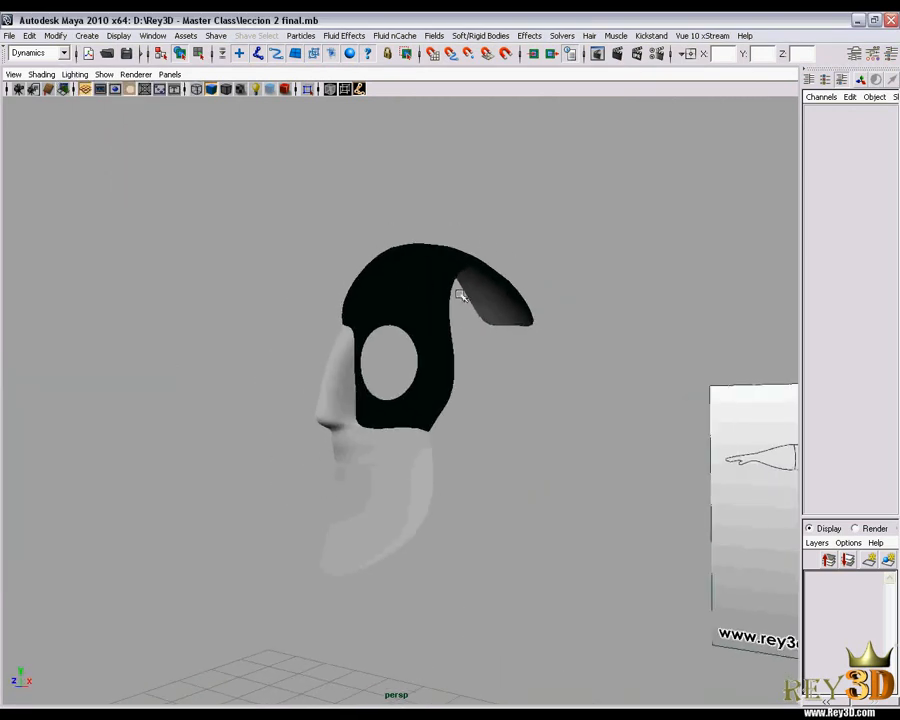
Select all the black faces of the skull, forehead and eye ring on the half head.
{"action": "left_click", "coordinate": [406, 321]}
{"action": "left_click_drag", "start_coordinate": [406, 321], "coordinate": [427, 358], "text": "alt"}
{"action": "left_click_drag", "start_coordinate": [563, 360], "coordinate": [560, 358]}
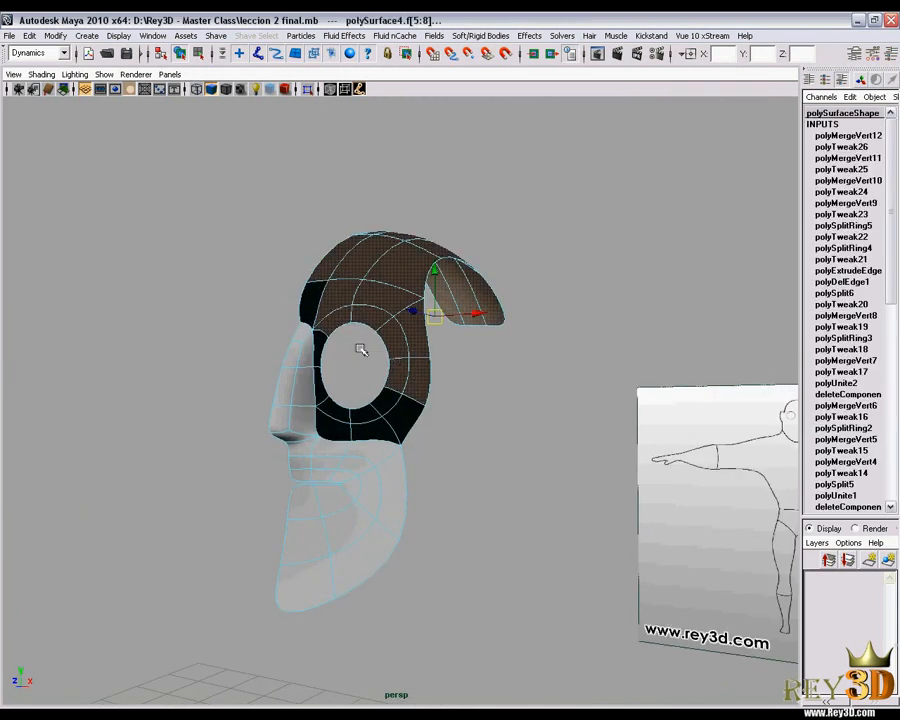
{"action": "left_click", "coordinate": [330, 412], "text": "shift"}
{"action": "left_click", "coordinate": [328, 427], "text": "shift"}
{"action": "left_click", "coordinate": [369, 431], "text": "shift"}
{"action": "left_click_drag", "start_coordinate": [403, 420], "coordinate": [430, 340], "text": "alt"}
Reverse the normals of the selected faces, return to object mode, clear the selection and inspect the head.
{"action": "key", "text": "space"}
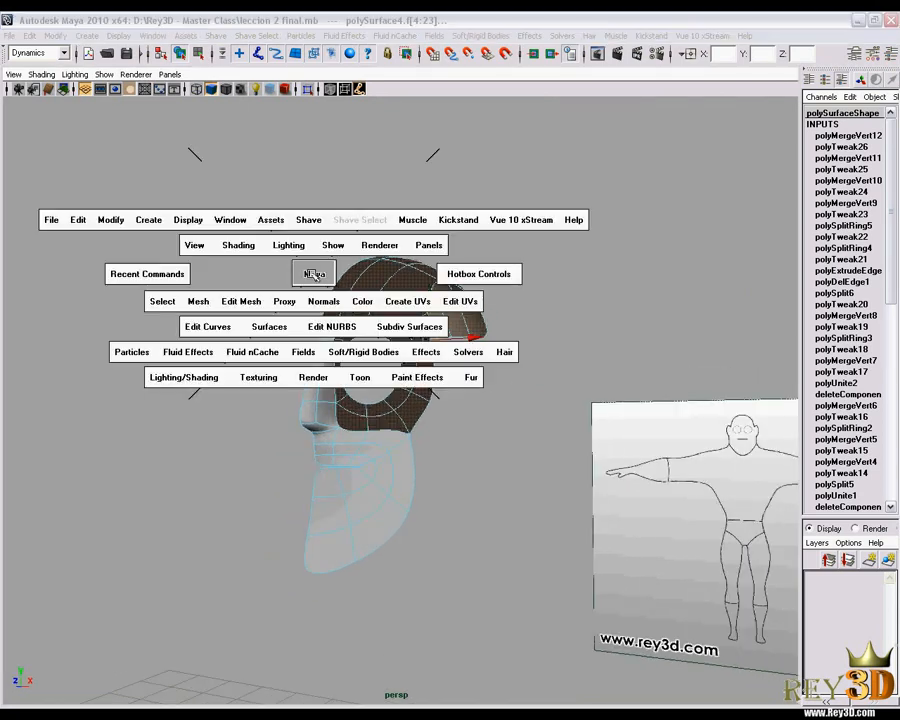
{"action": "left_click", "coordinate": [322, 304]}
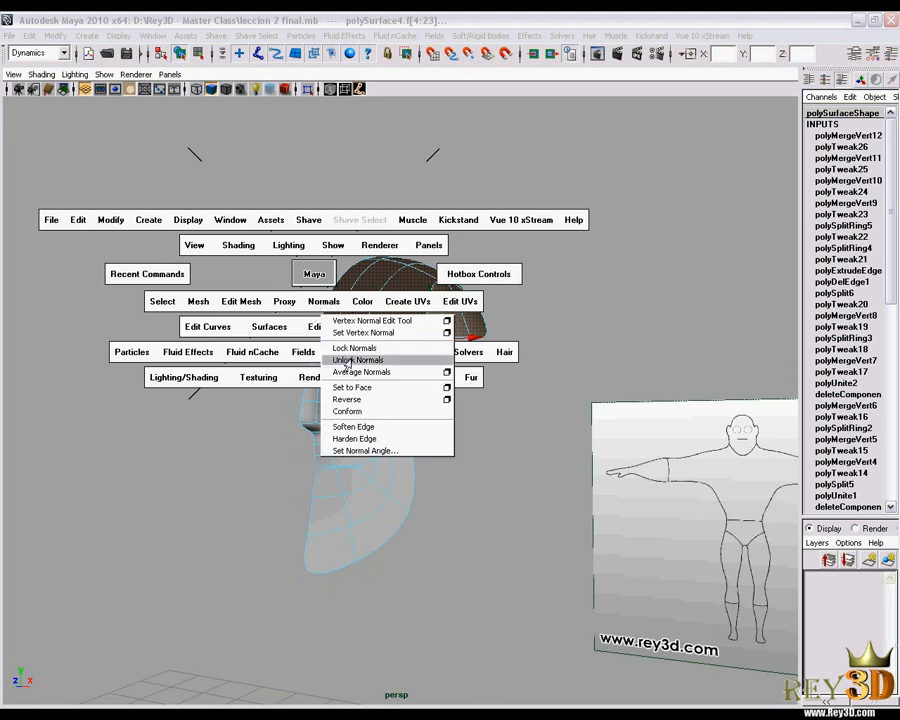
{"action": "left_click", "coordinate": [368, 399]}
{"action": "left_click_drag", "start_coordinate": [385, 350], "coordinate": [370, 346], "text": "alt"}
{"action": "right_click_drag", "start_coordinate": [375, 294], "coordinate": [422, 277]}
{"action": "left_click", "coordinate": [510, 237]}
{"action": "scroll", "coordinate": [420, 384], "scroll_direction": "up", "scroll_amount": 2}
{"action": "left_click_drag", "start_coordinate": [360, 374], "coordinate": [300, 301], "text": "alt"}
{"action": "mouse_move", "coordinate": [347, 433]}
{"action": "left_mouse_down", "text": "alt"}
{"action": "mouse_move", "coordinate": [418, 422]}
{"action": "mouse_move", "coordinate": [460, 390]}
{"action": "mouse_move", "coordinate": [540, 380]}
{"action": "mouse_move", "coordinate": [450, 415]}
{"action": "mouse_move", "coordinate": [513, 412]}
{"action": "mouse_move", "coordinate": [517, 396]}
{"action": "mouse_move", "coordinate": [492, 393]}
{"action": "mouse_move", "coordinate": [510, 386]}
{"action": "mouse_move", "coordinate": [546, 408]}
{"action": "mouse_move", "coordinate": [534, 402]}
{"action": "left_mouse_up", "text": "alt"}
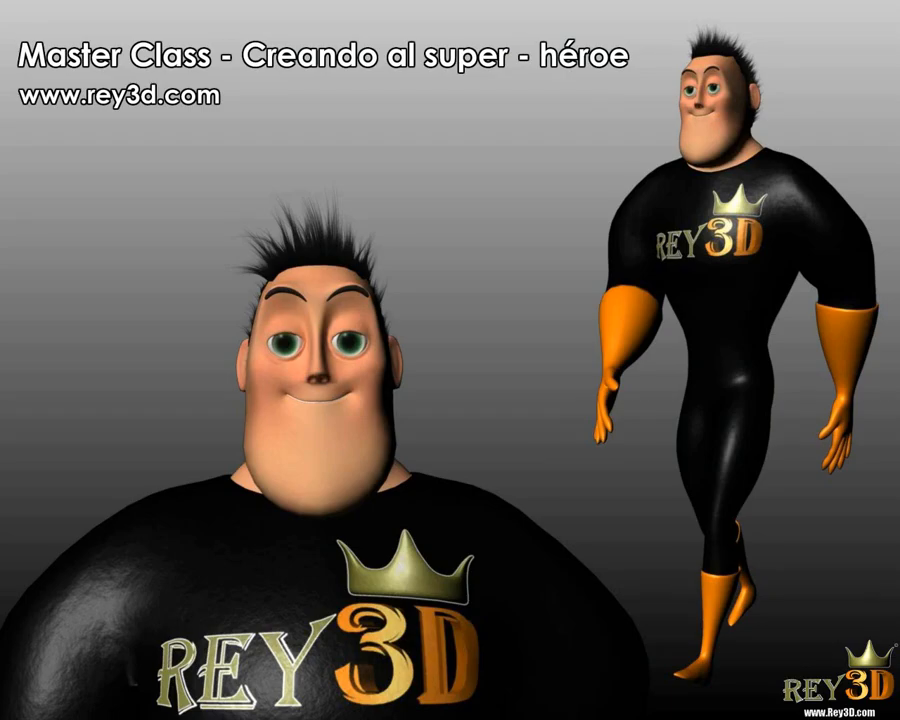